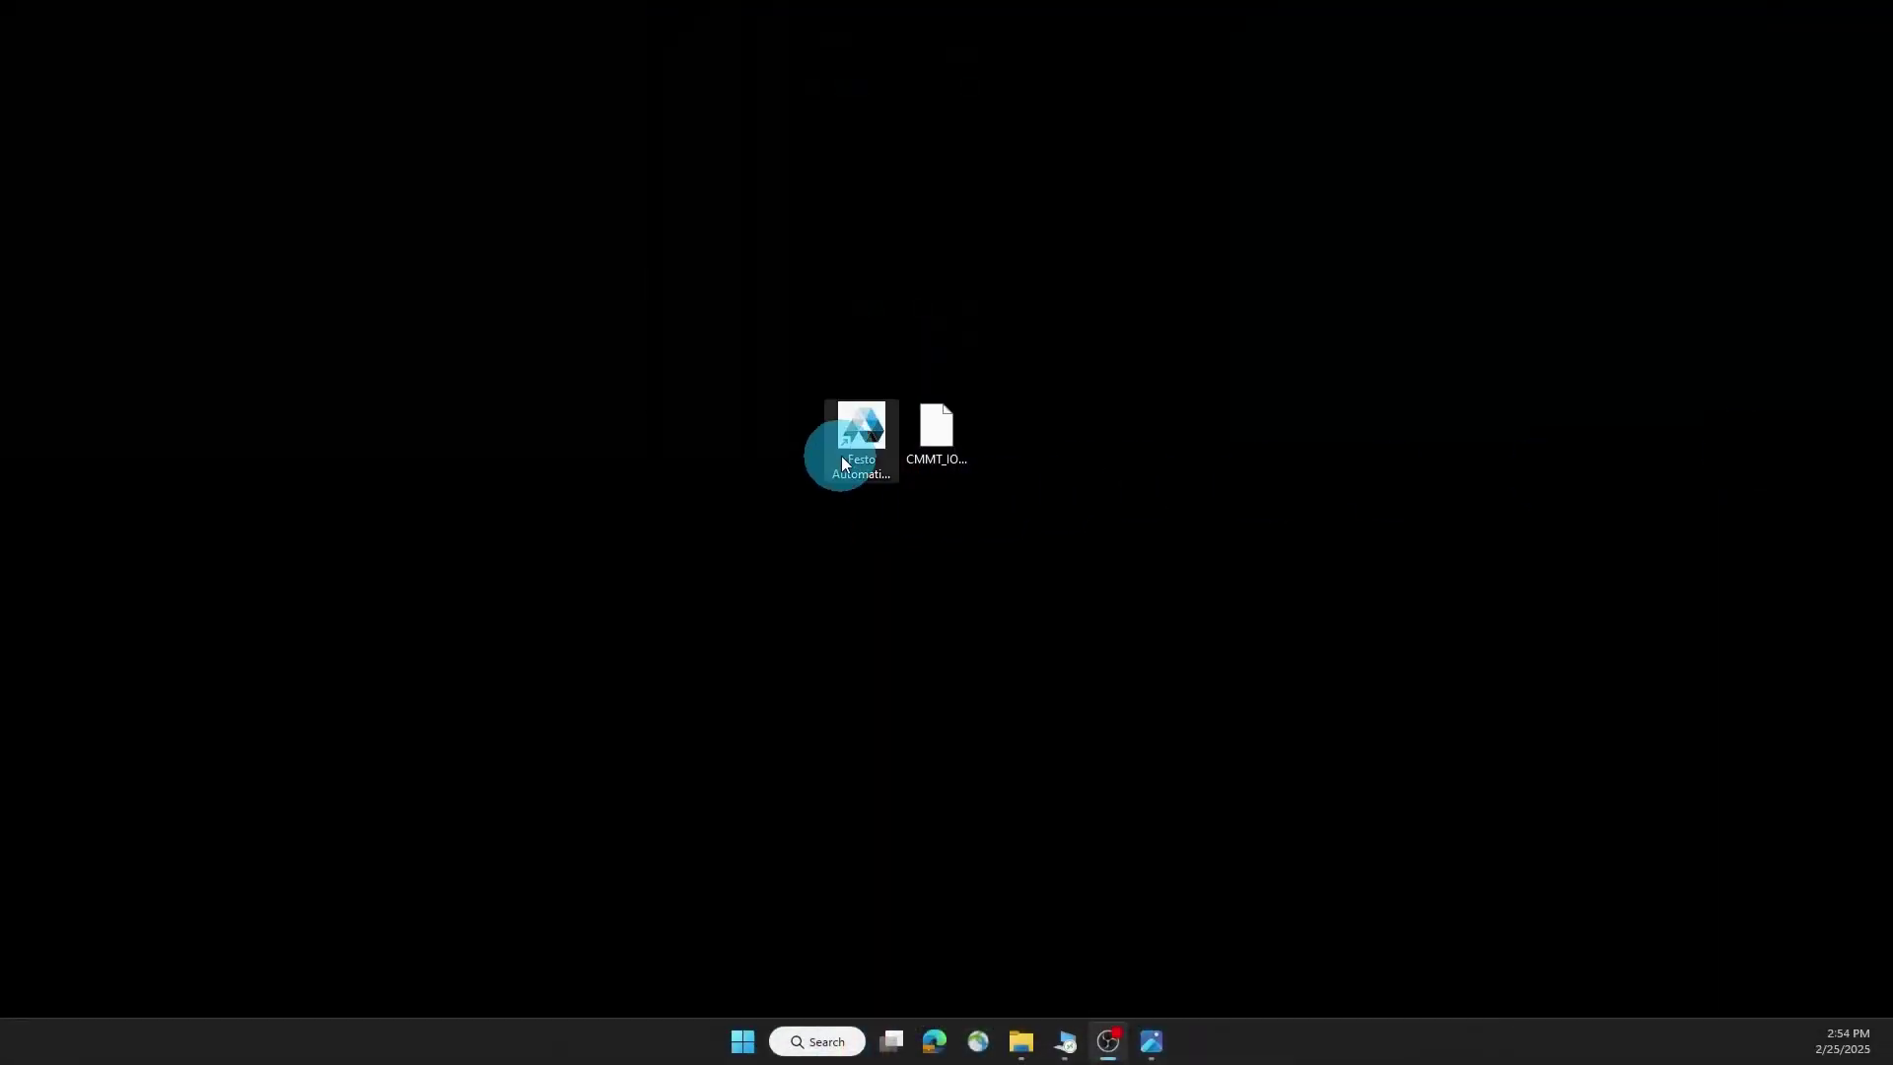
Launch Automation Suite and pick CMMT_IOControl.fsz from the Desktop as the project archive to import.
double_click(844, 456)
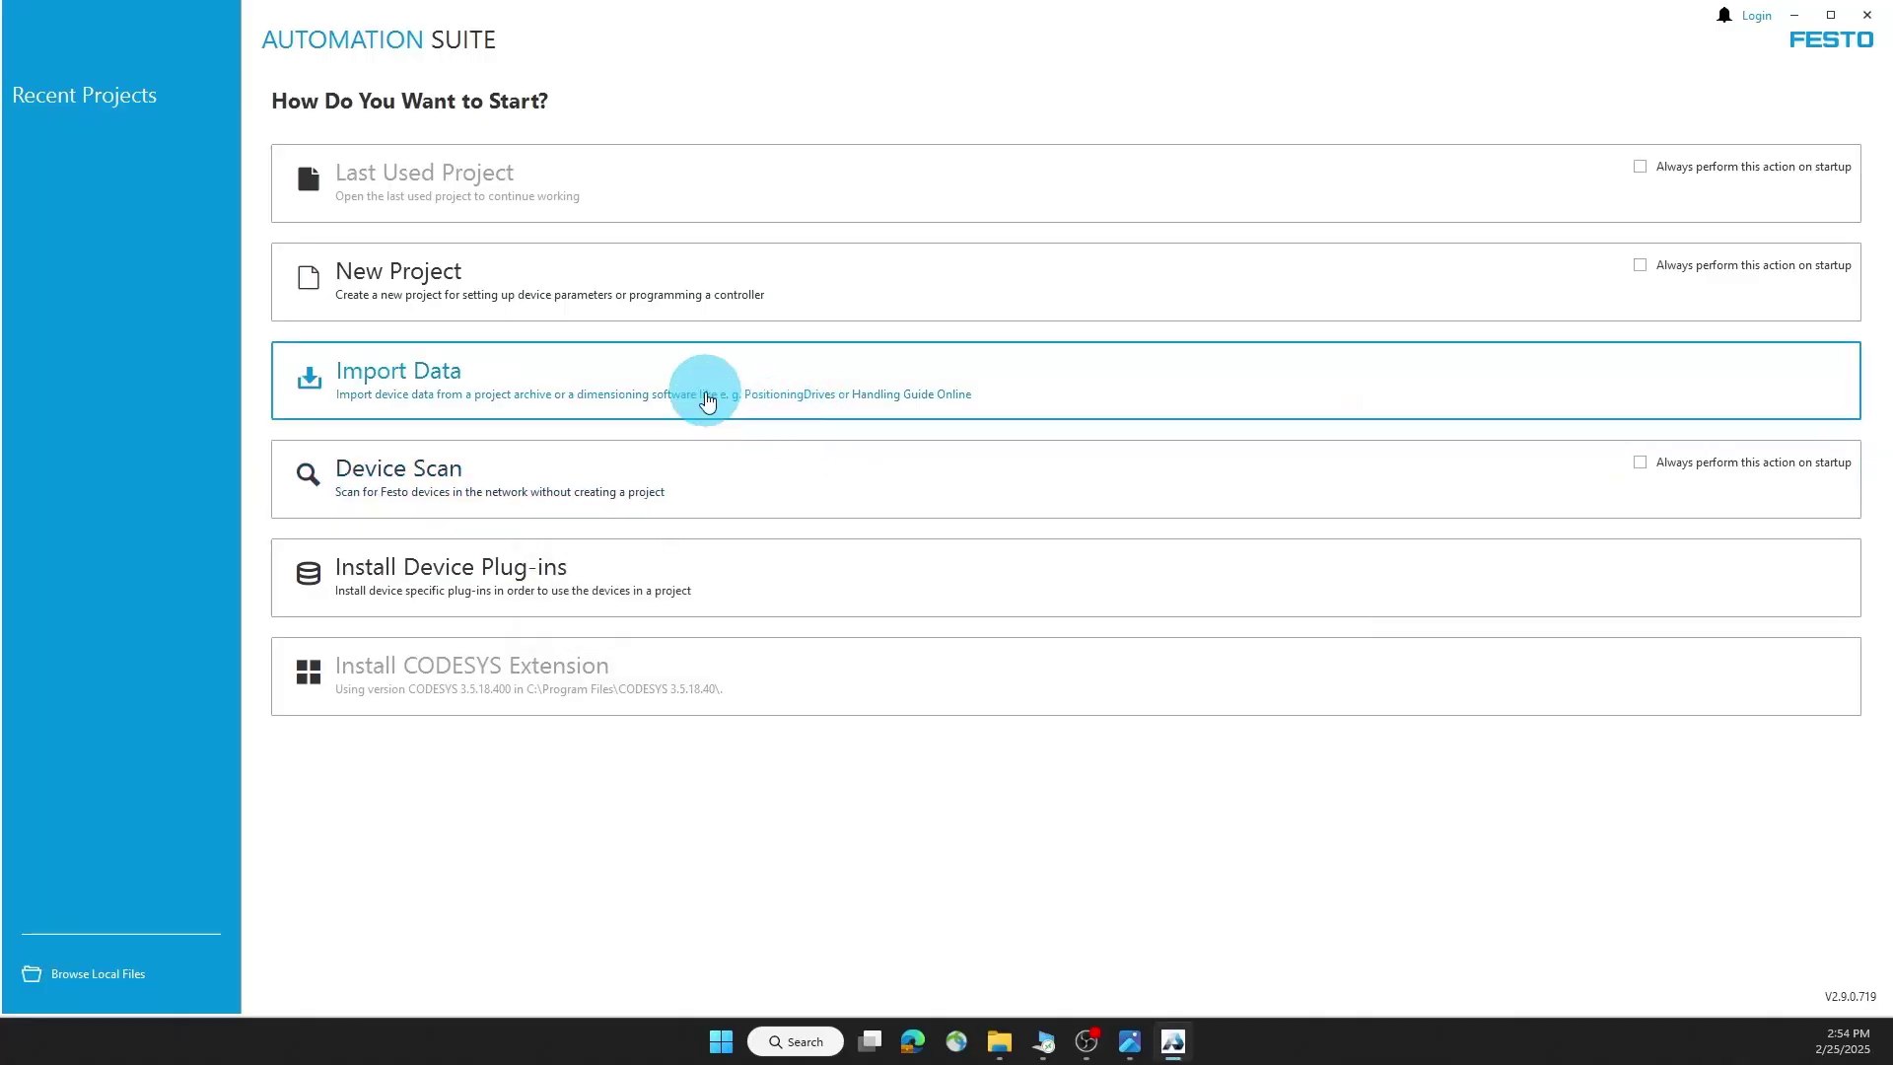
left_click(705, 396)
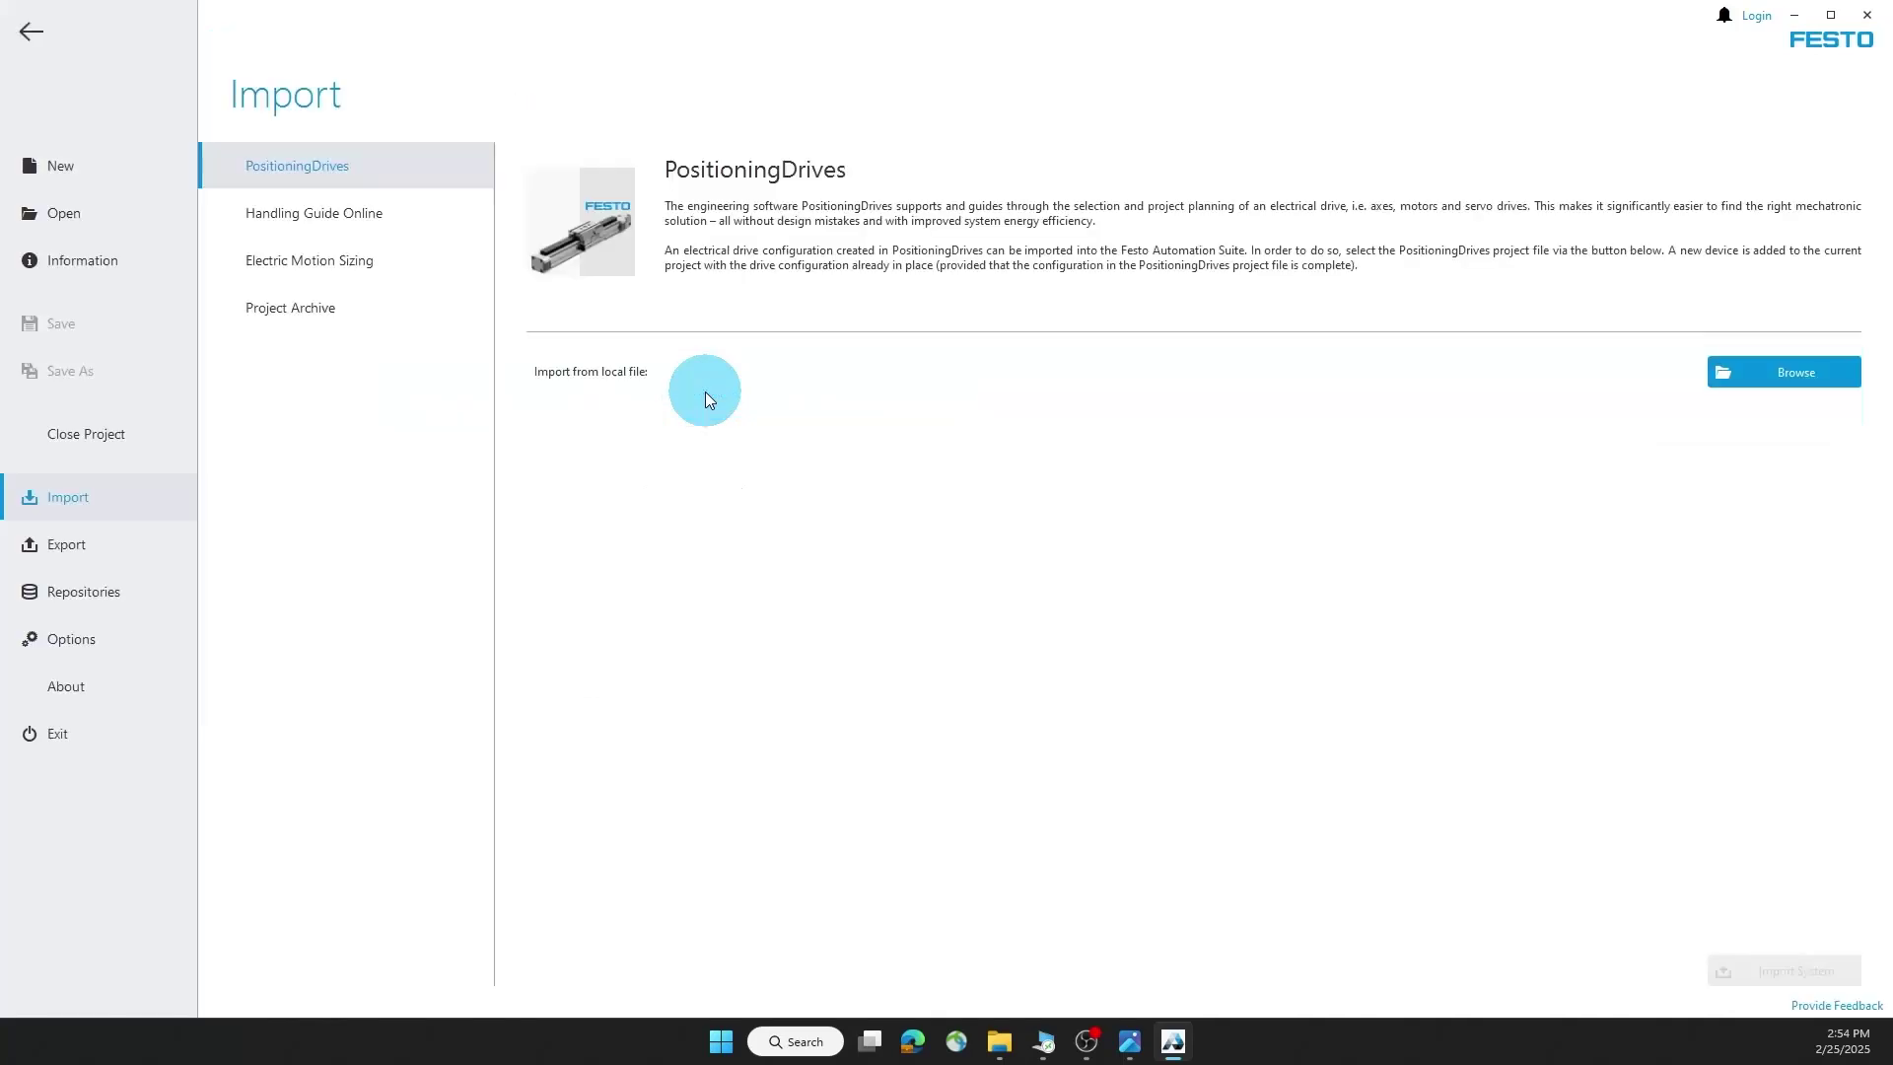
left_click(343, 312)
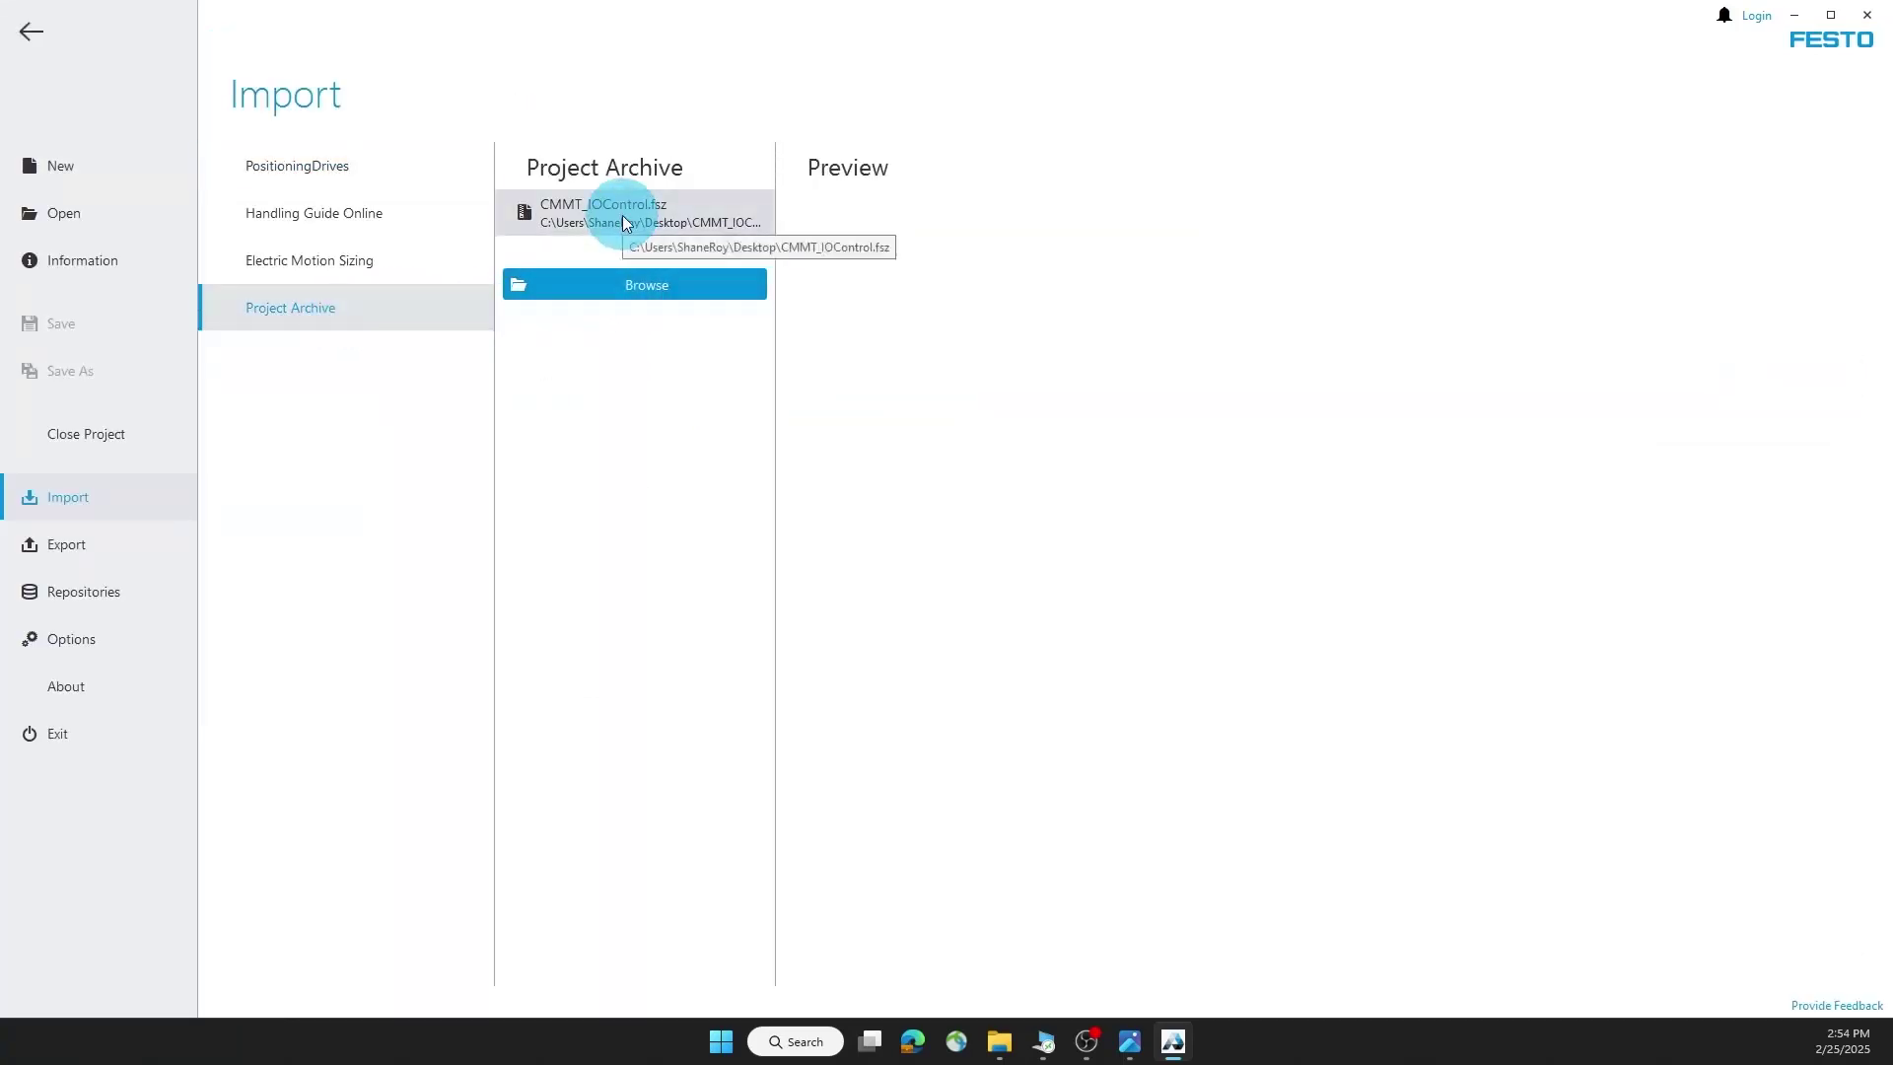
left_click(636, 283)
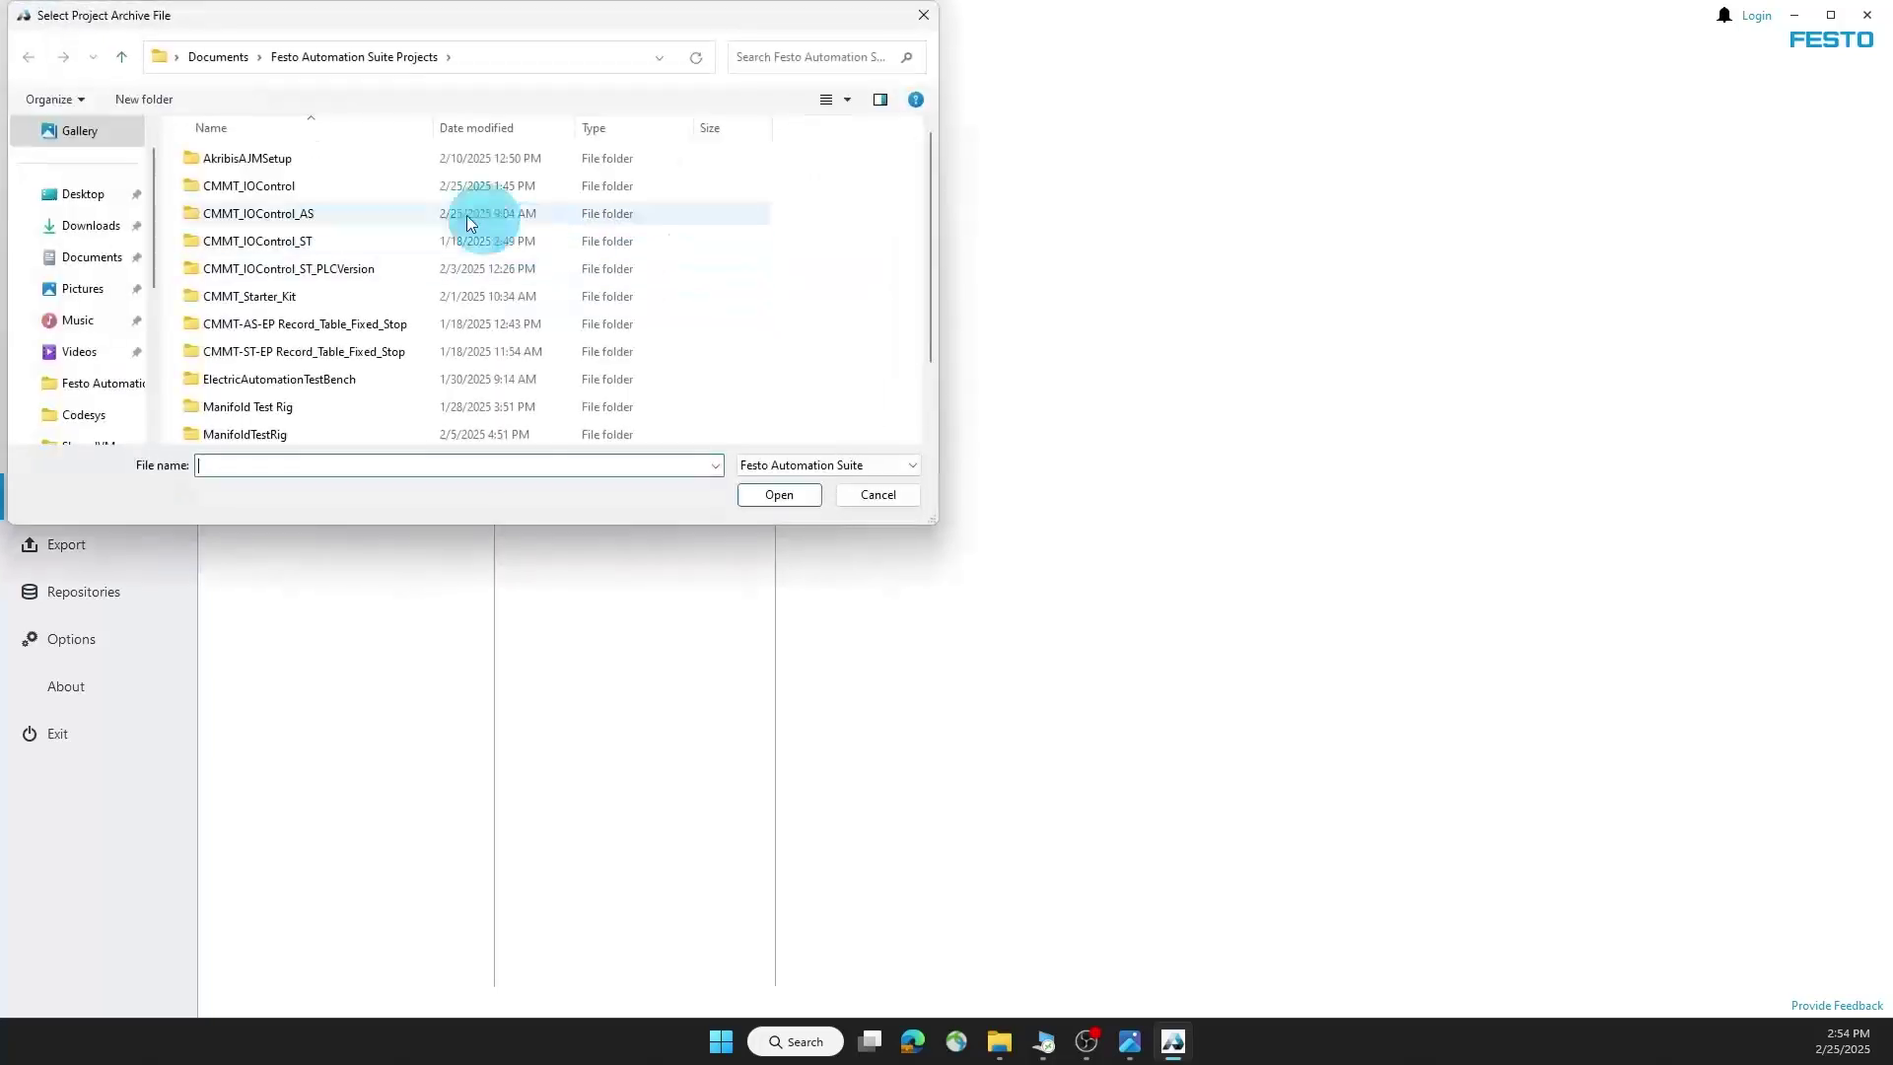
left_click(110, 204)
double_click(298, 162)
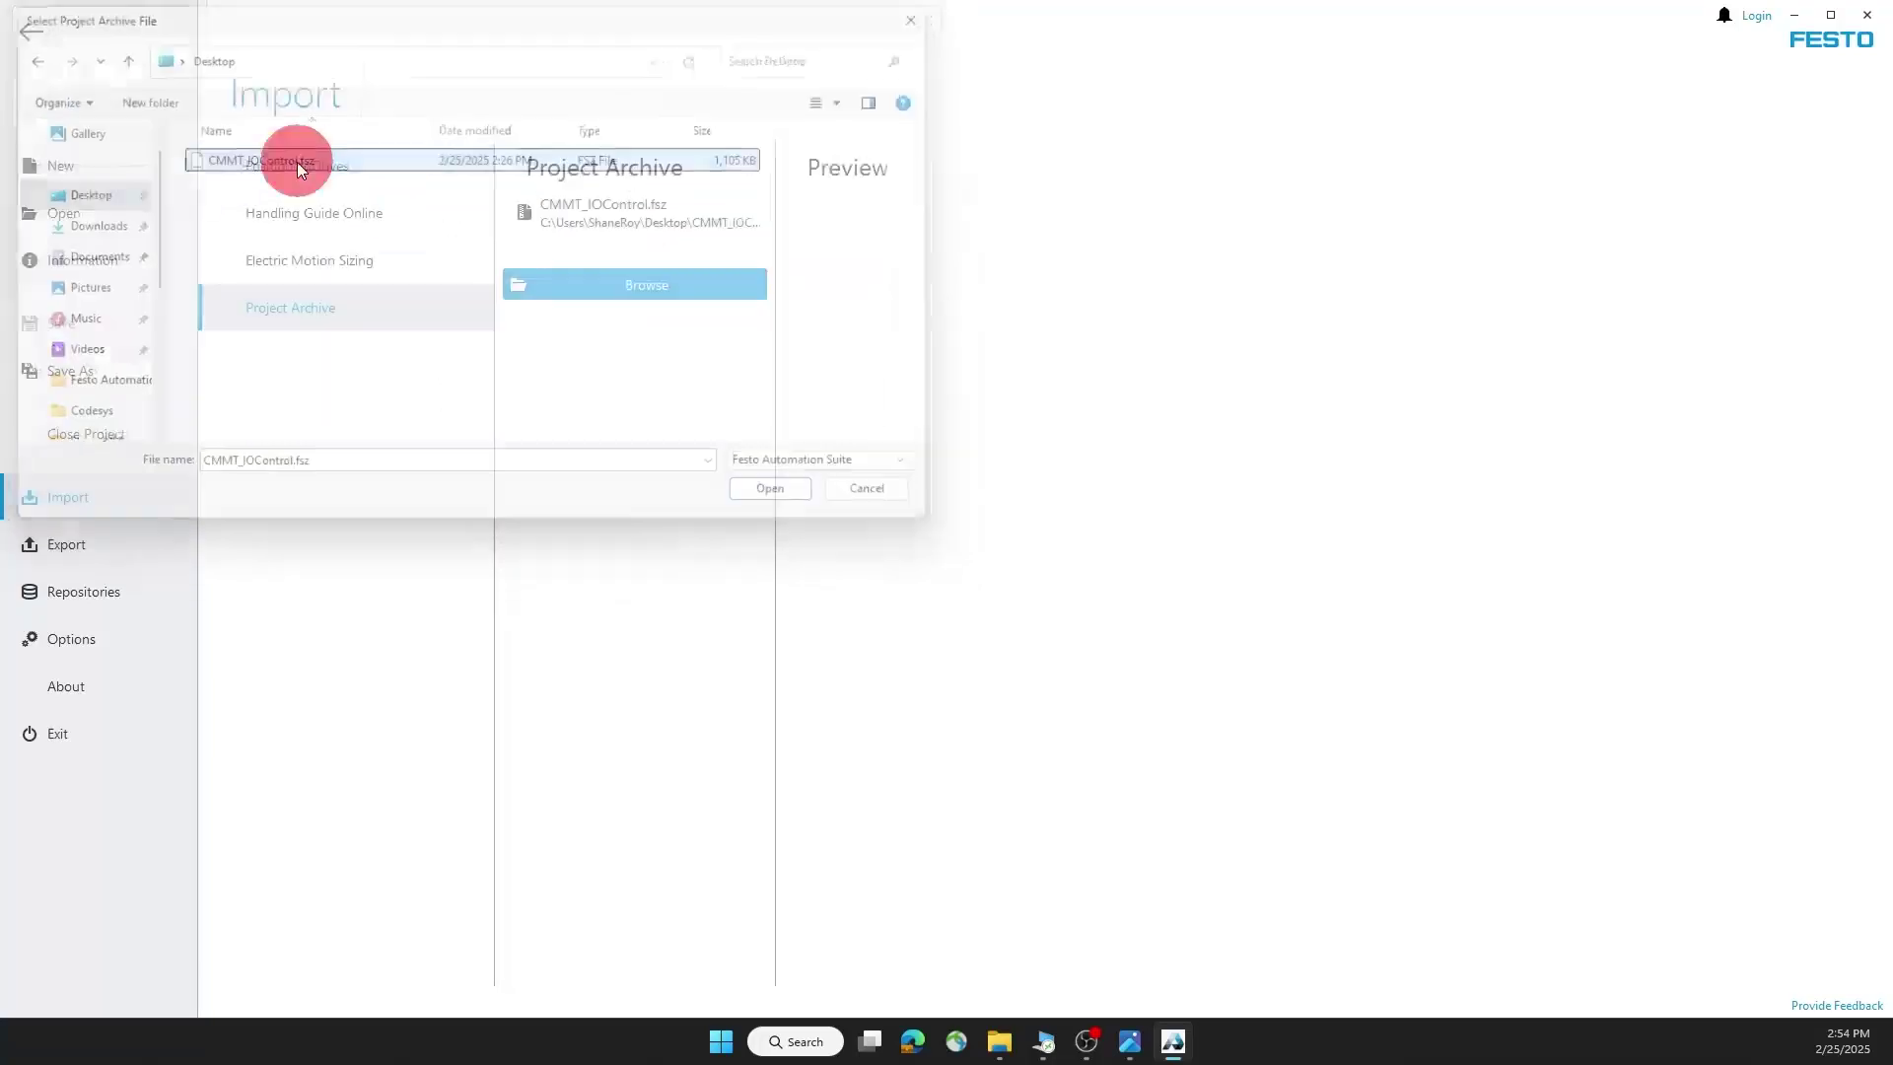
left_click(694, 218)
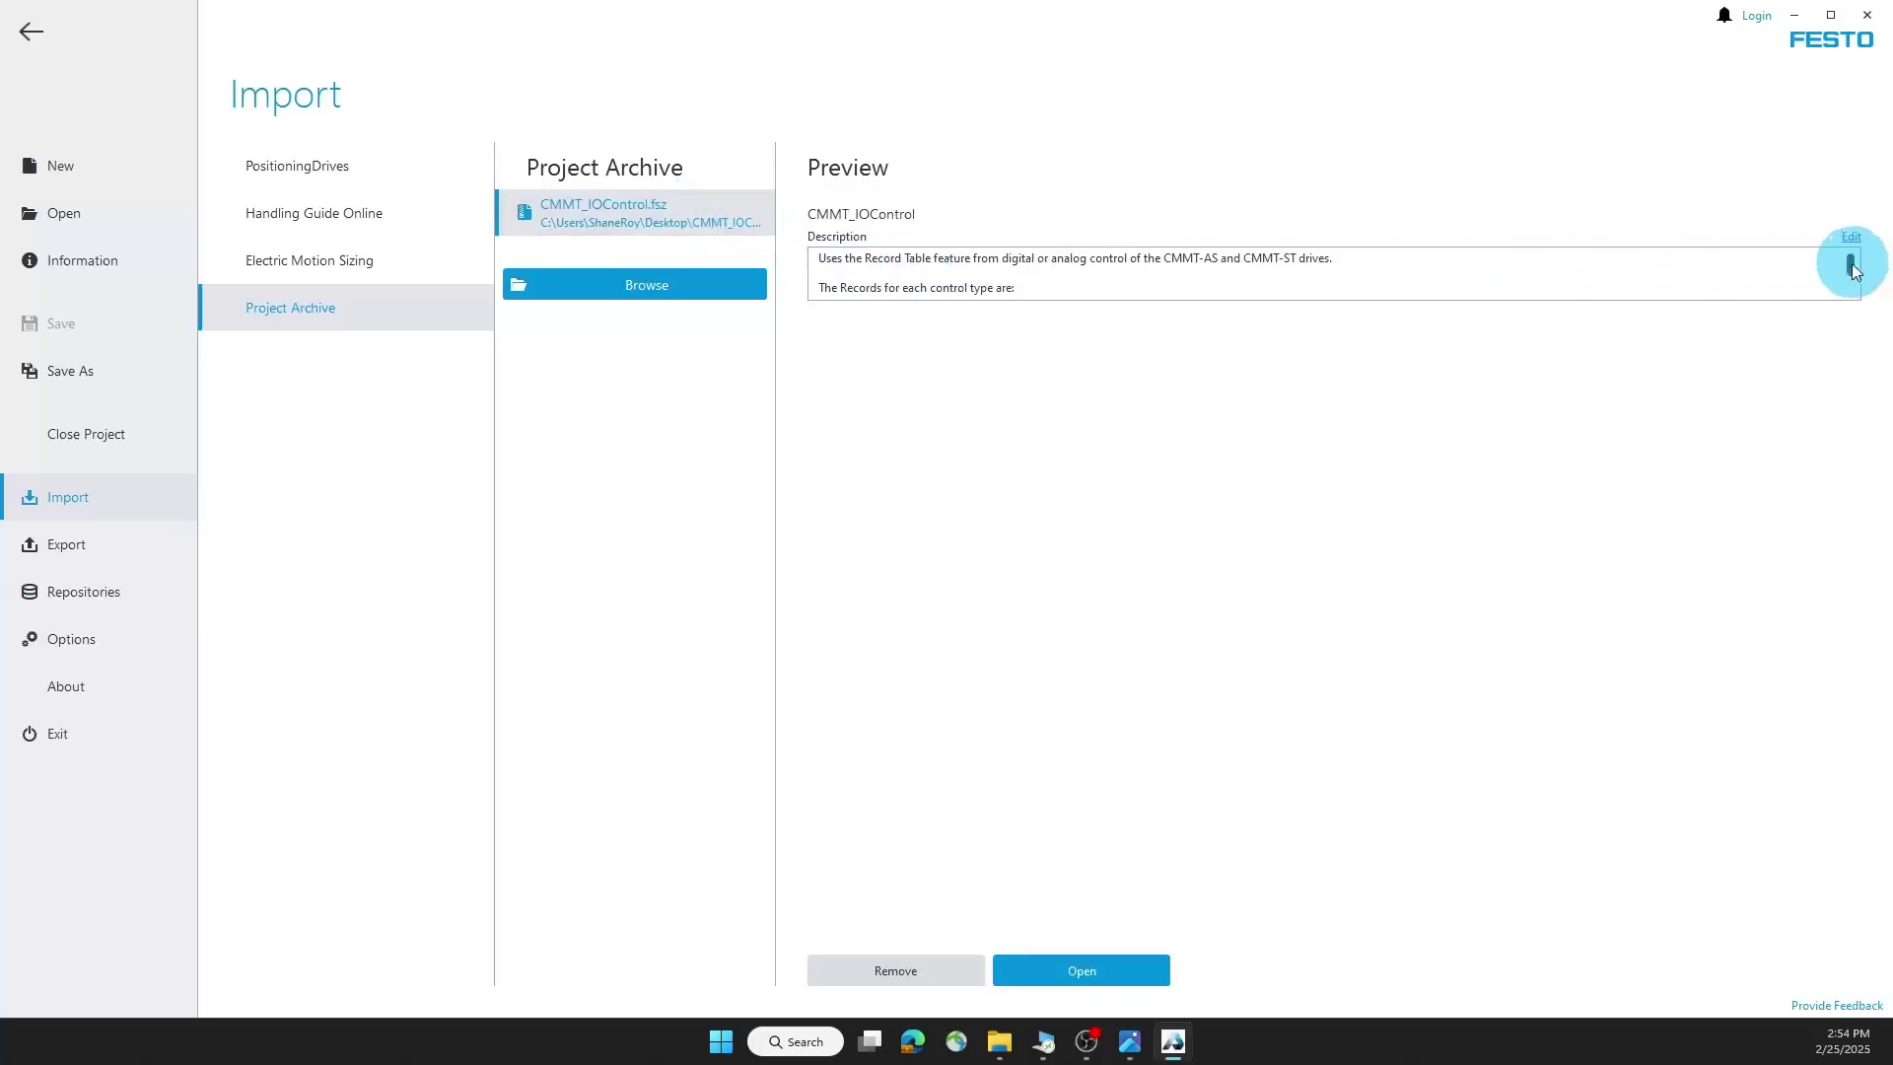
Open the archive, extract it over the existing project folder, and load the project.
mouse_move(1848, 261)
left_mouse_down()
mouse_move(1851, 288)
mouse_move(1851, 264)
left_mouse_up()
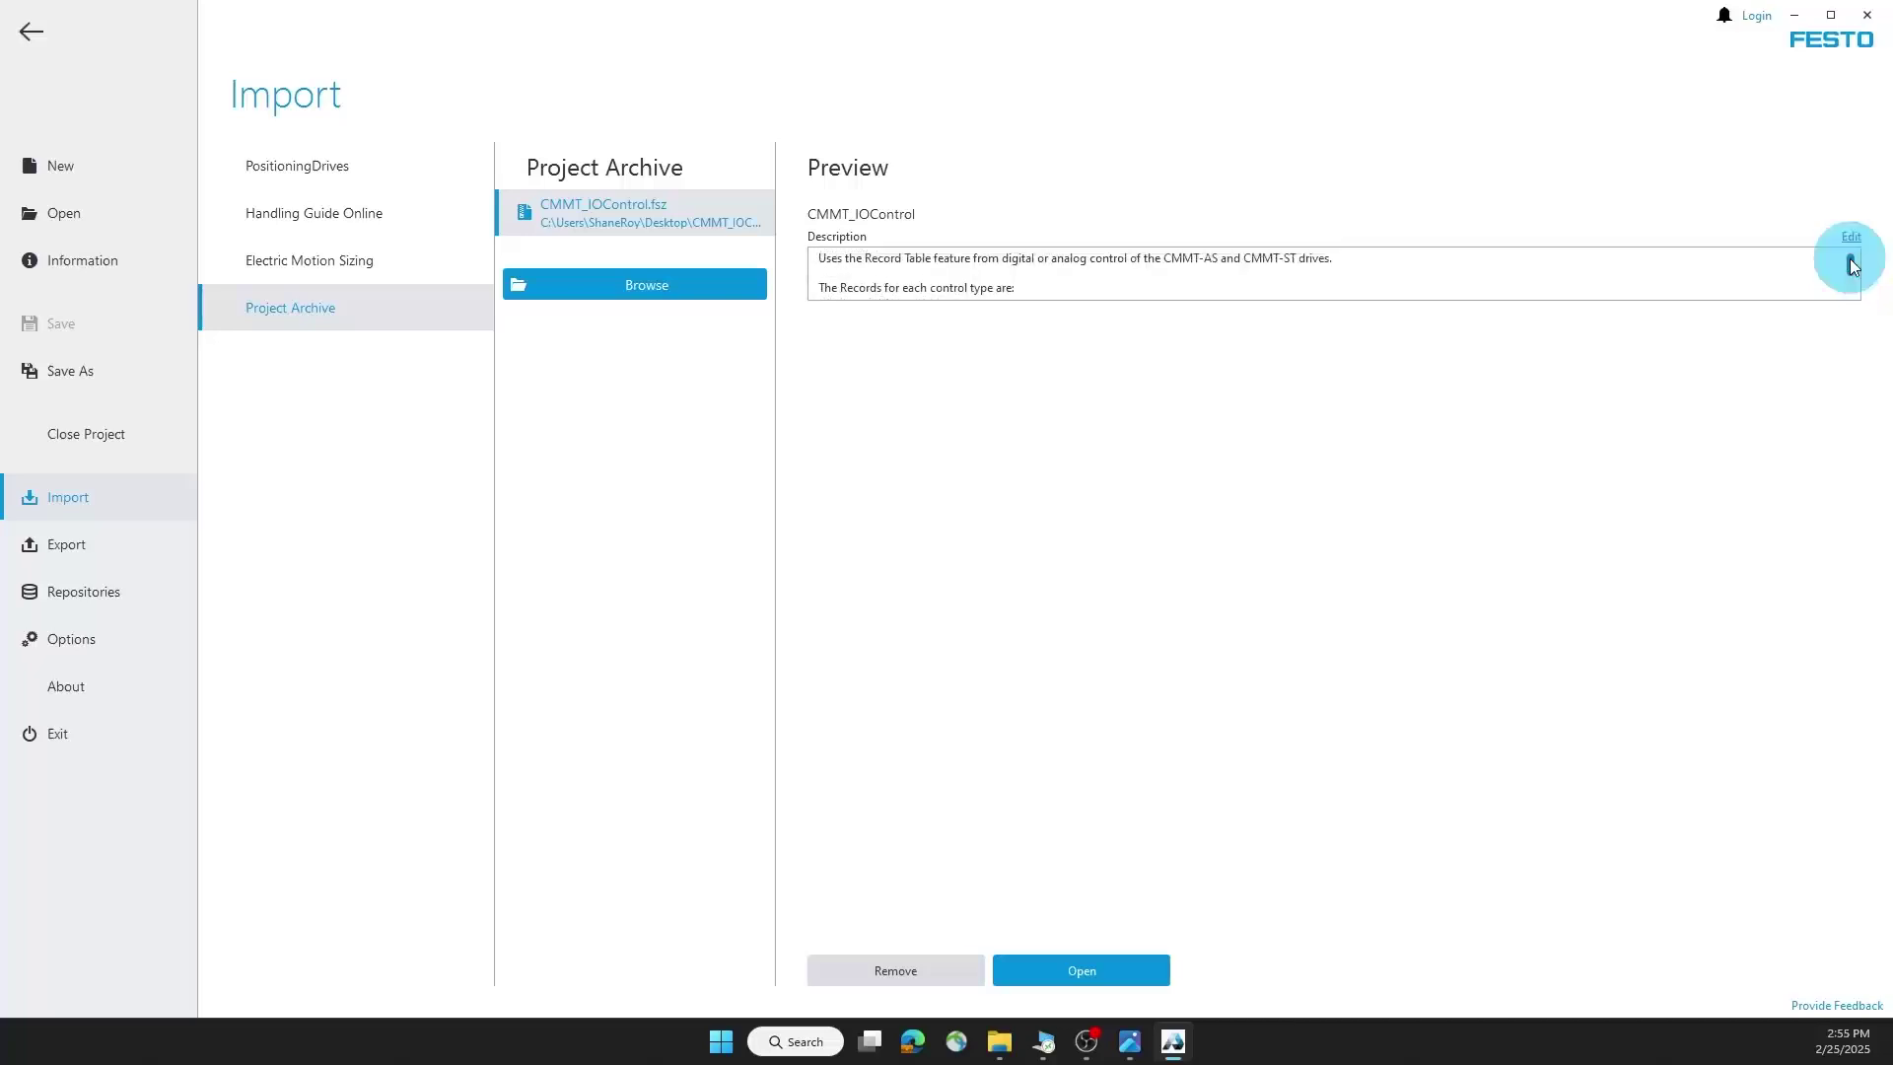
left_click(1050, 962)
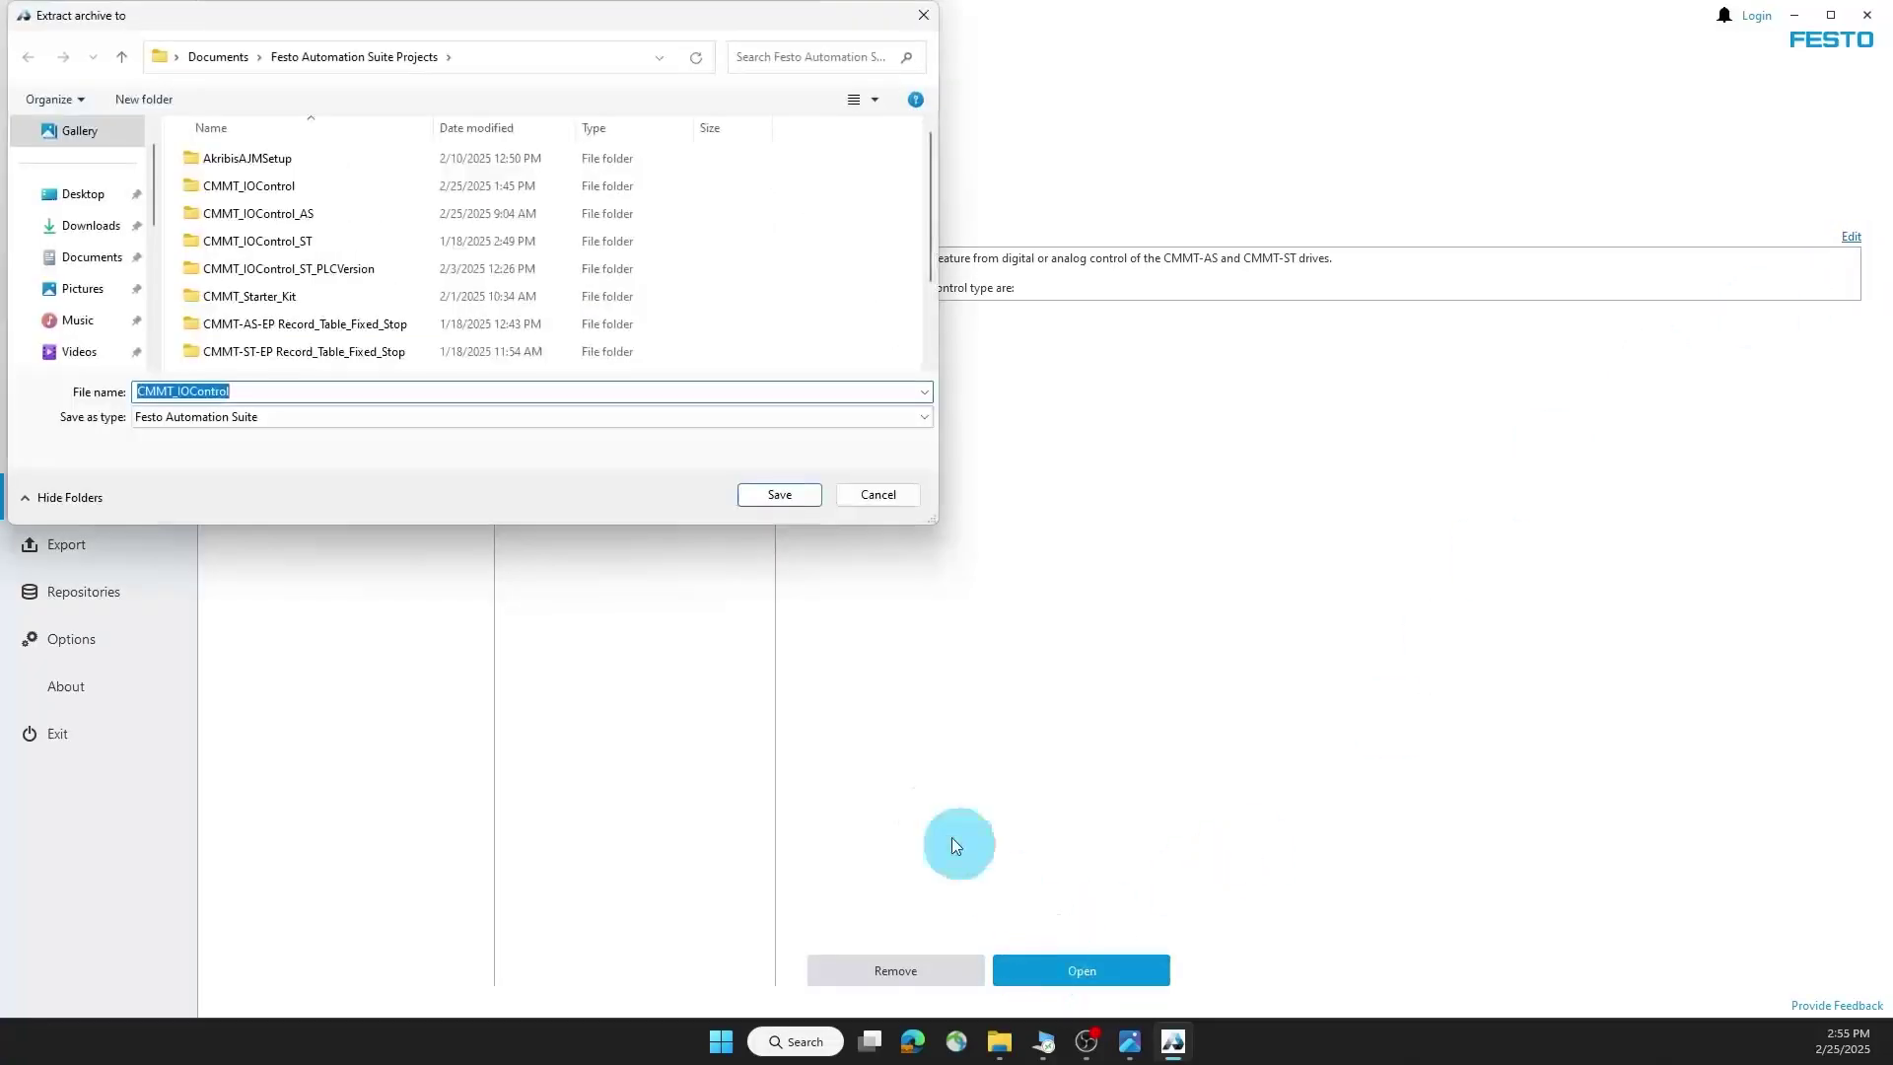
left_click(765, 495)
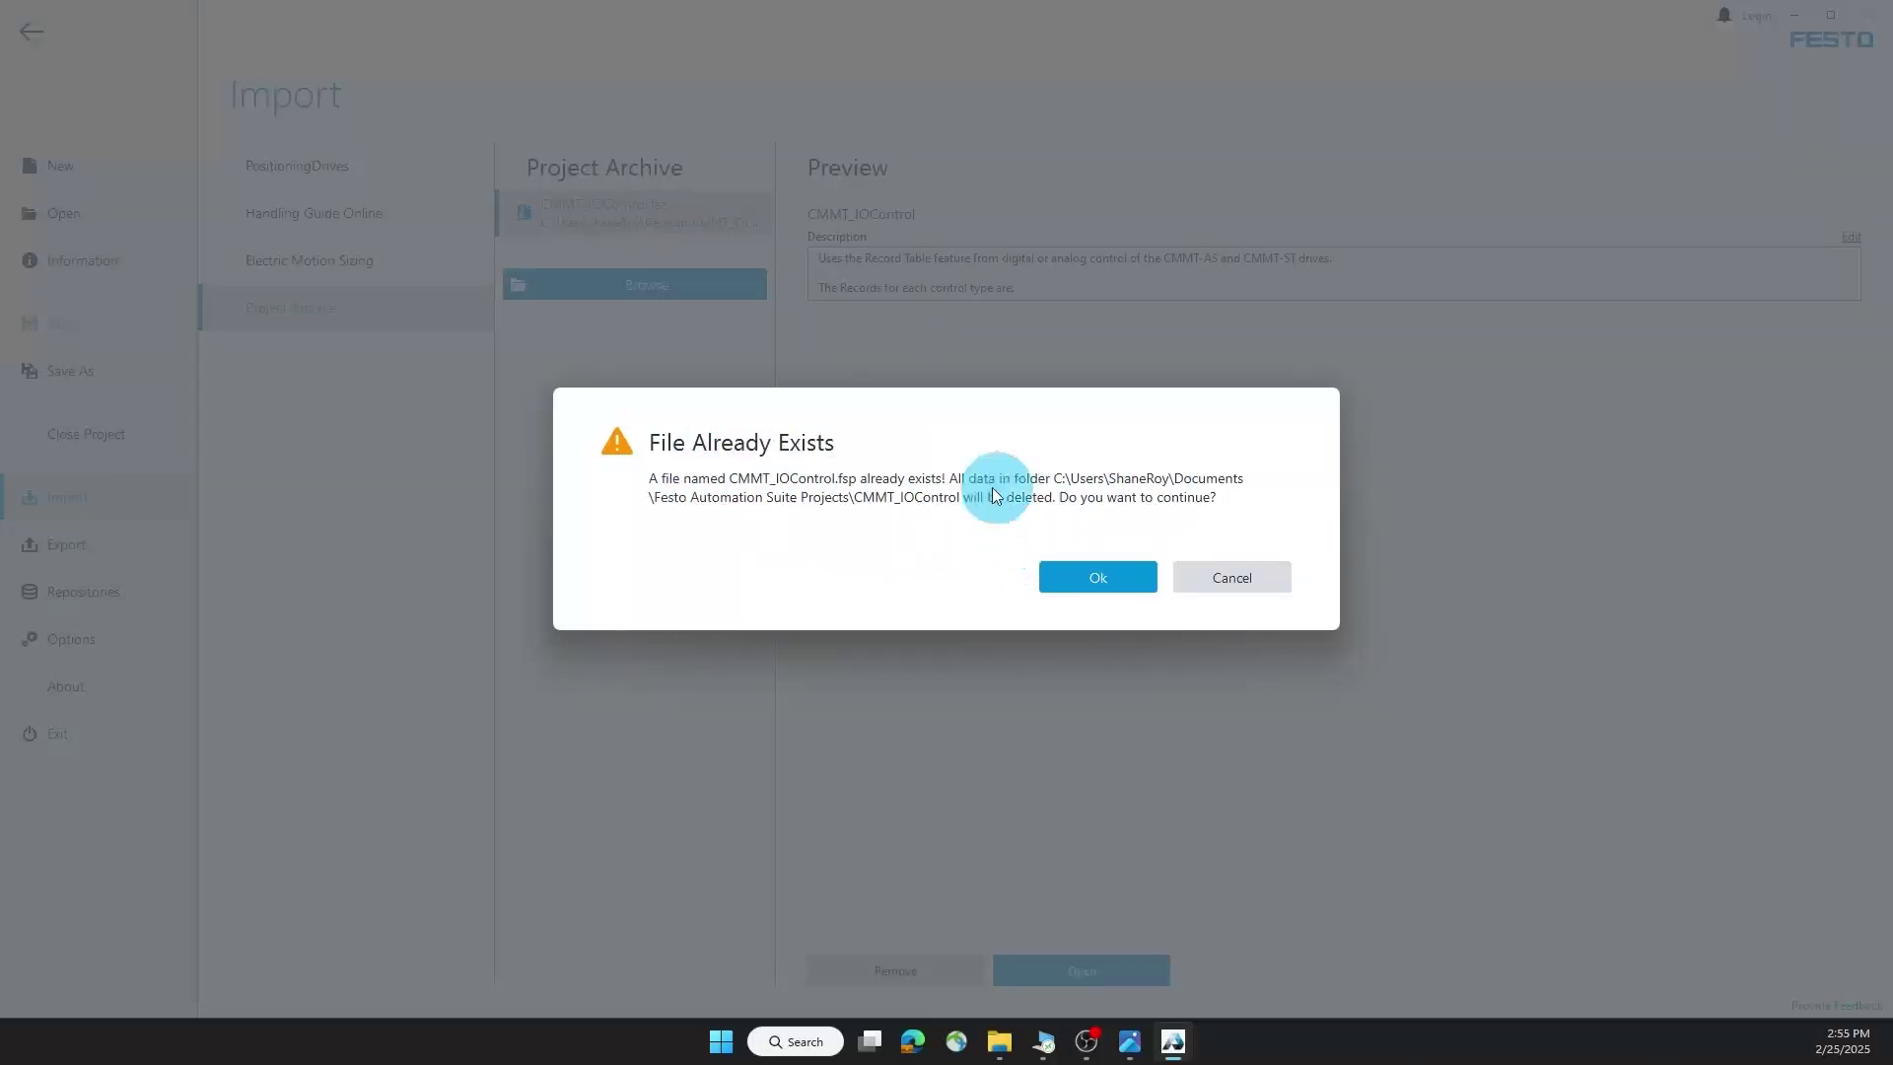
left_click(1096, 581)
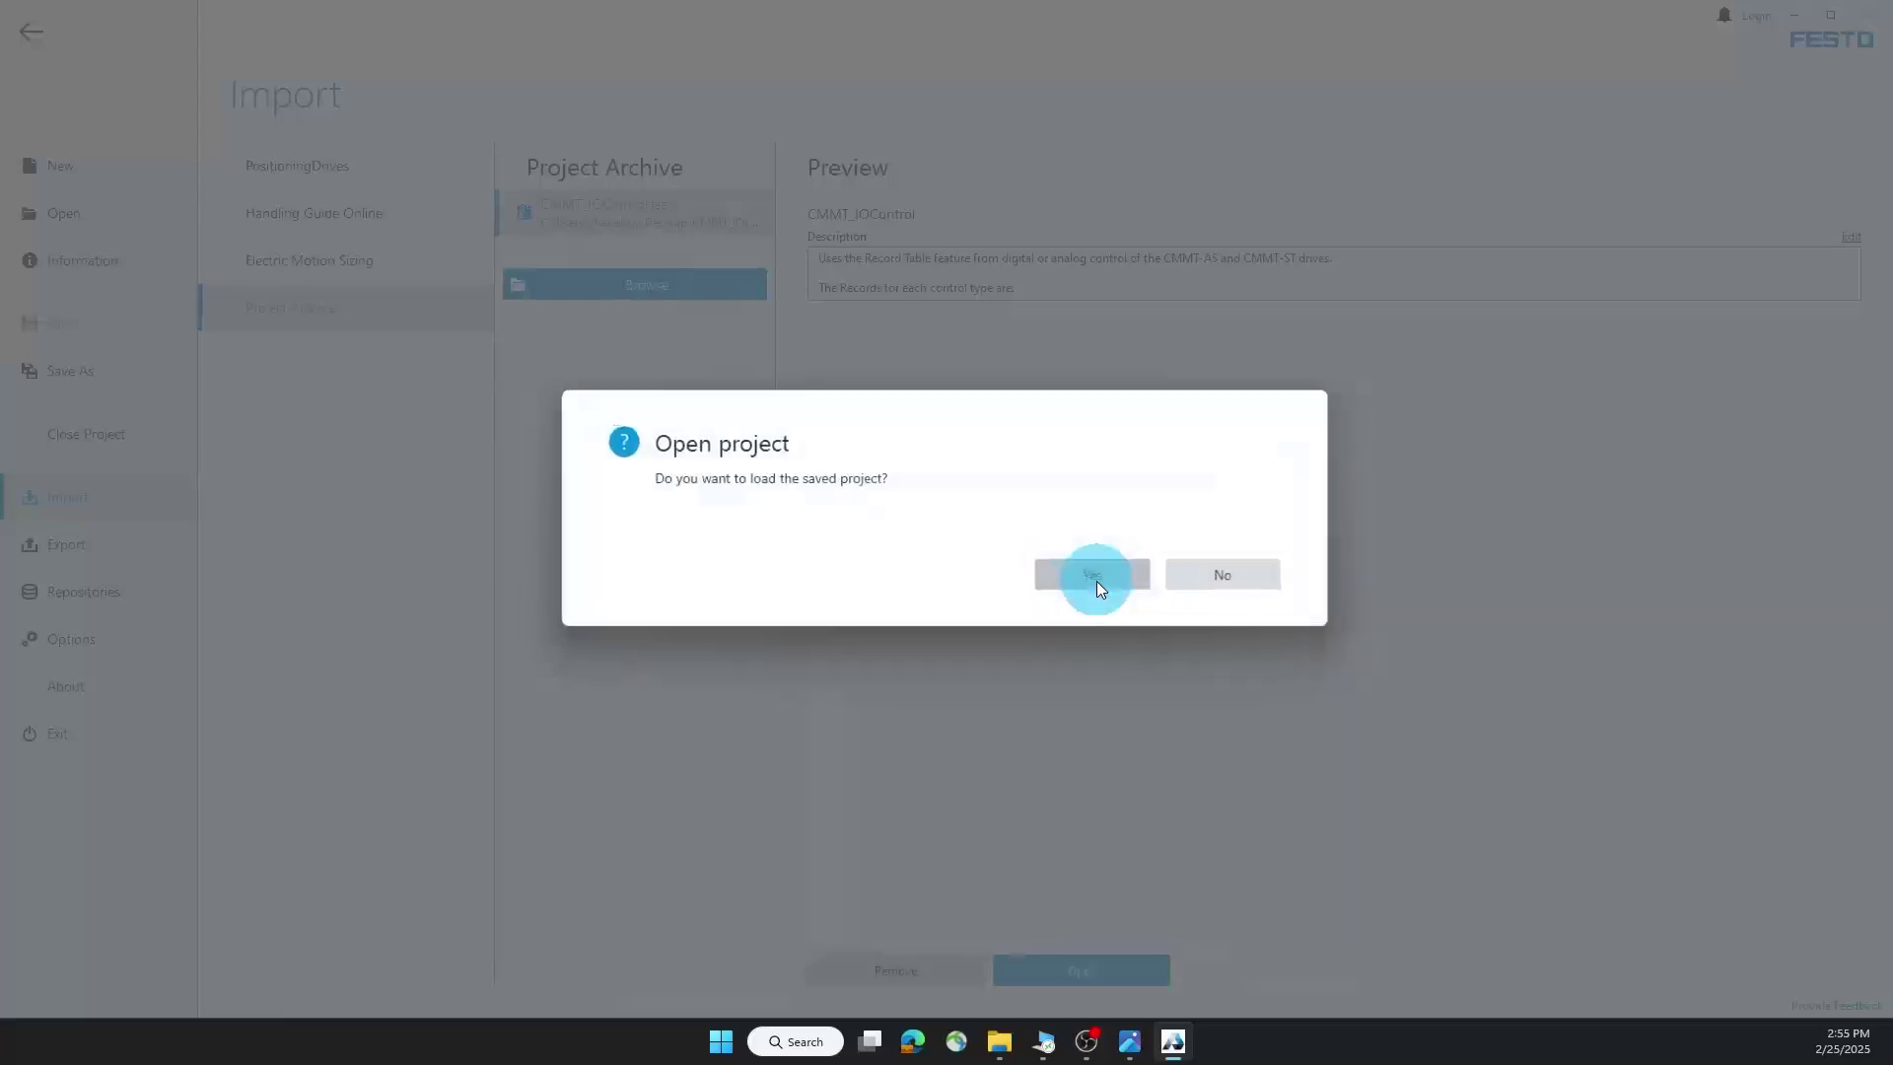
left_click(1077, 577)
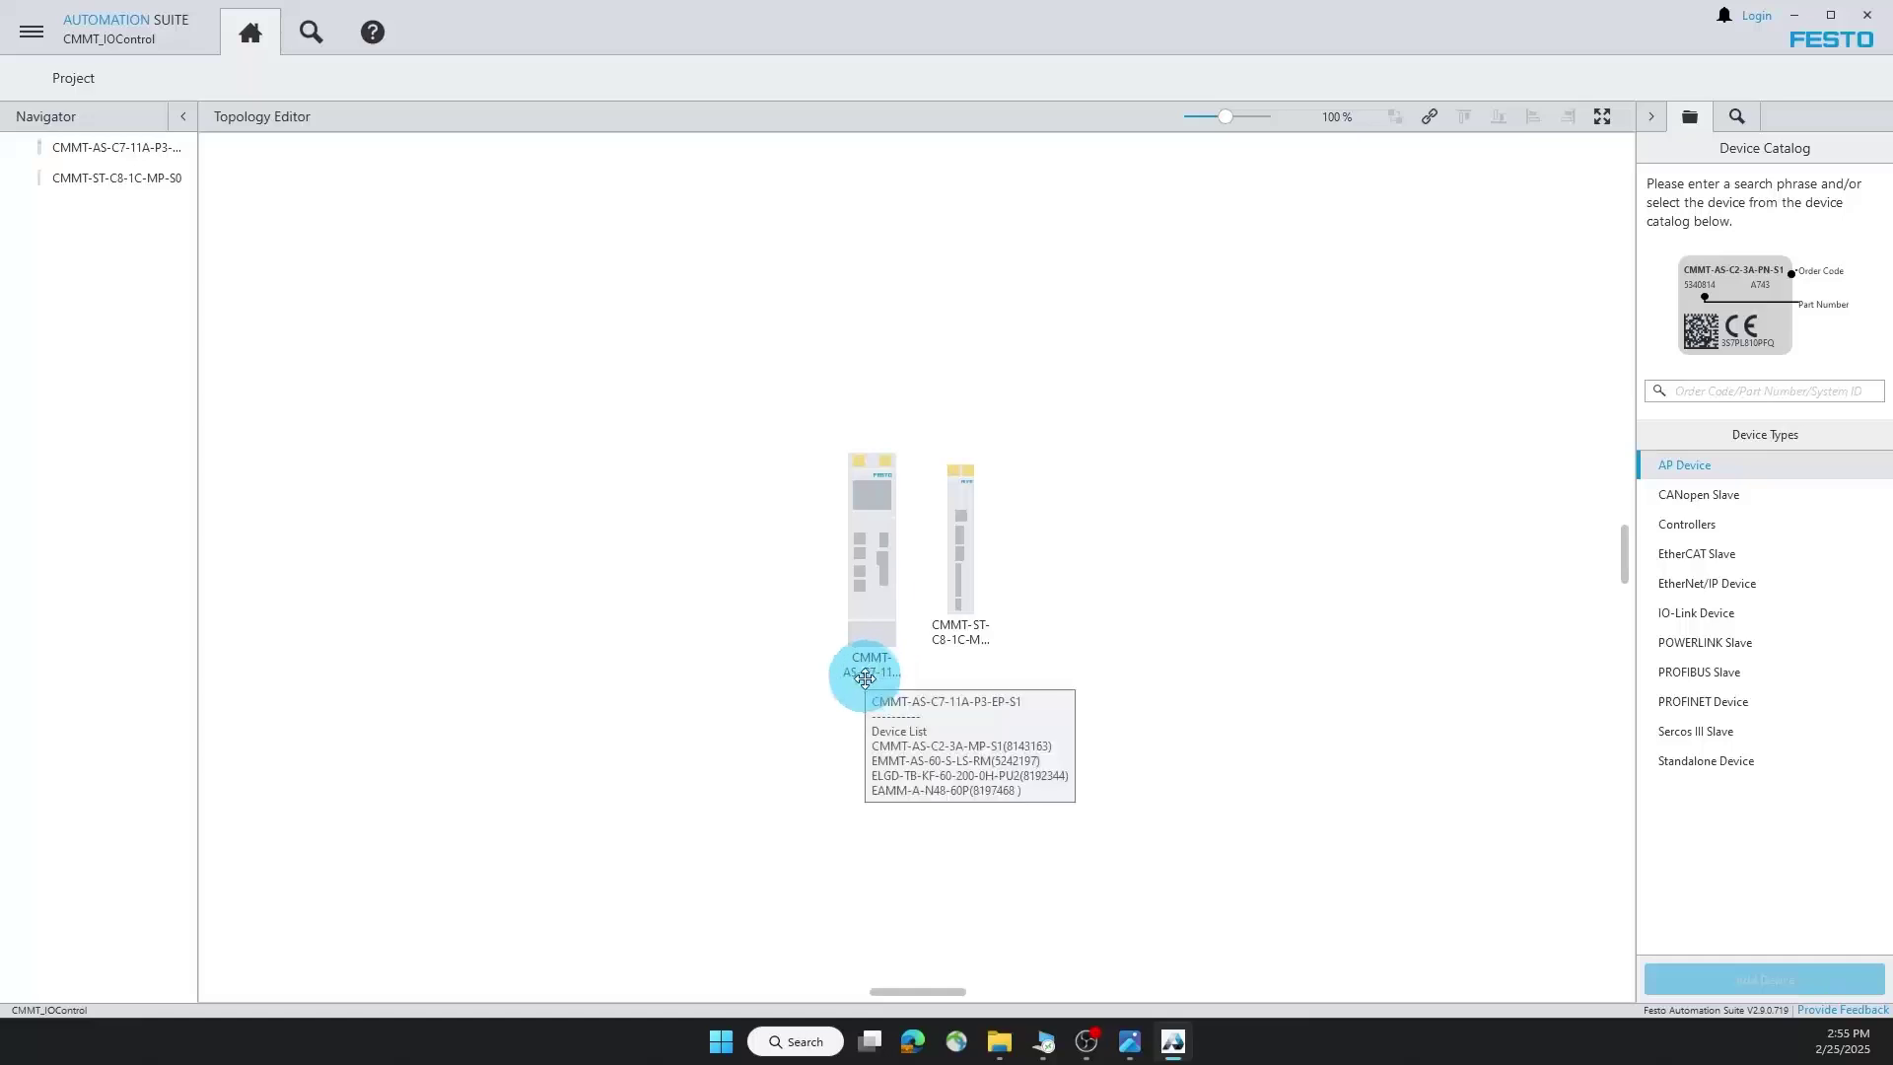
Open the CMMT-AS-C7-11A-P3-EP-S1 drive's plug-in from the Topology Editor.
mouse_move(966, 642)
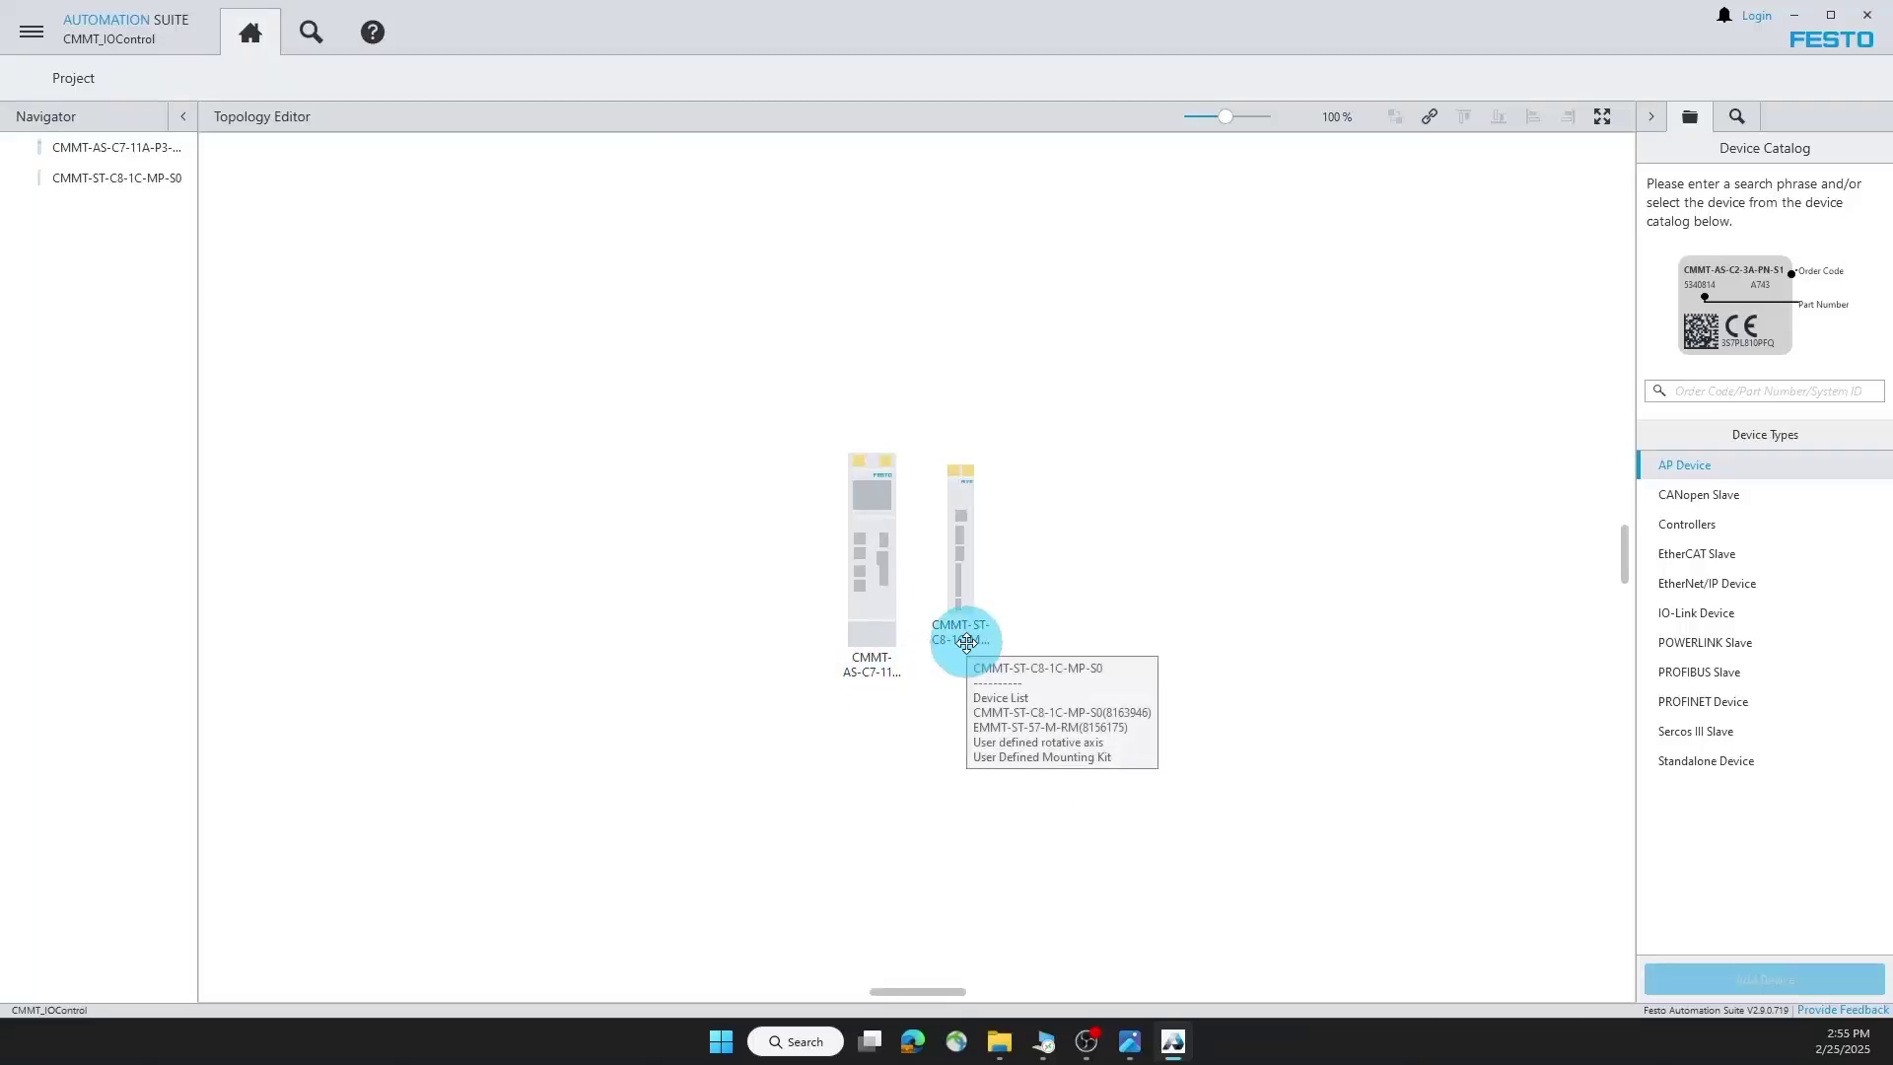
mouse_move(868, 668)
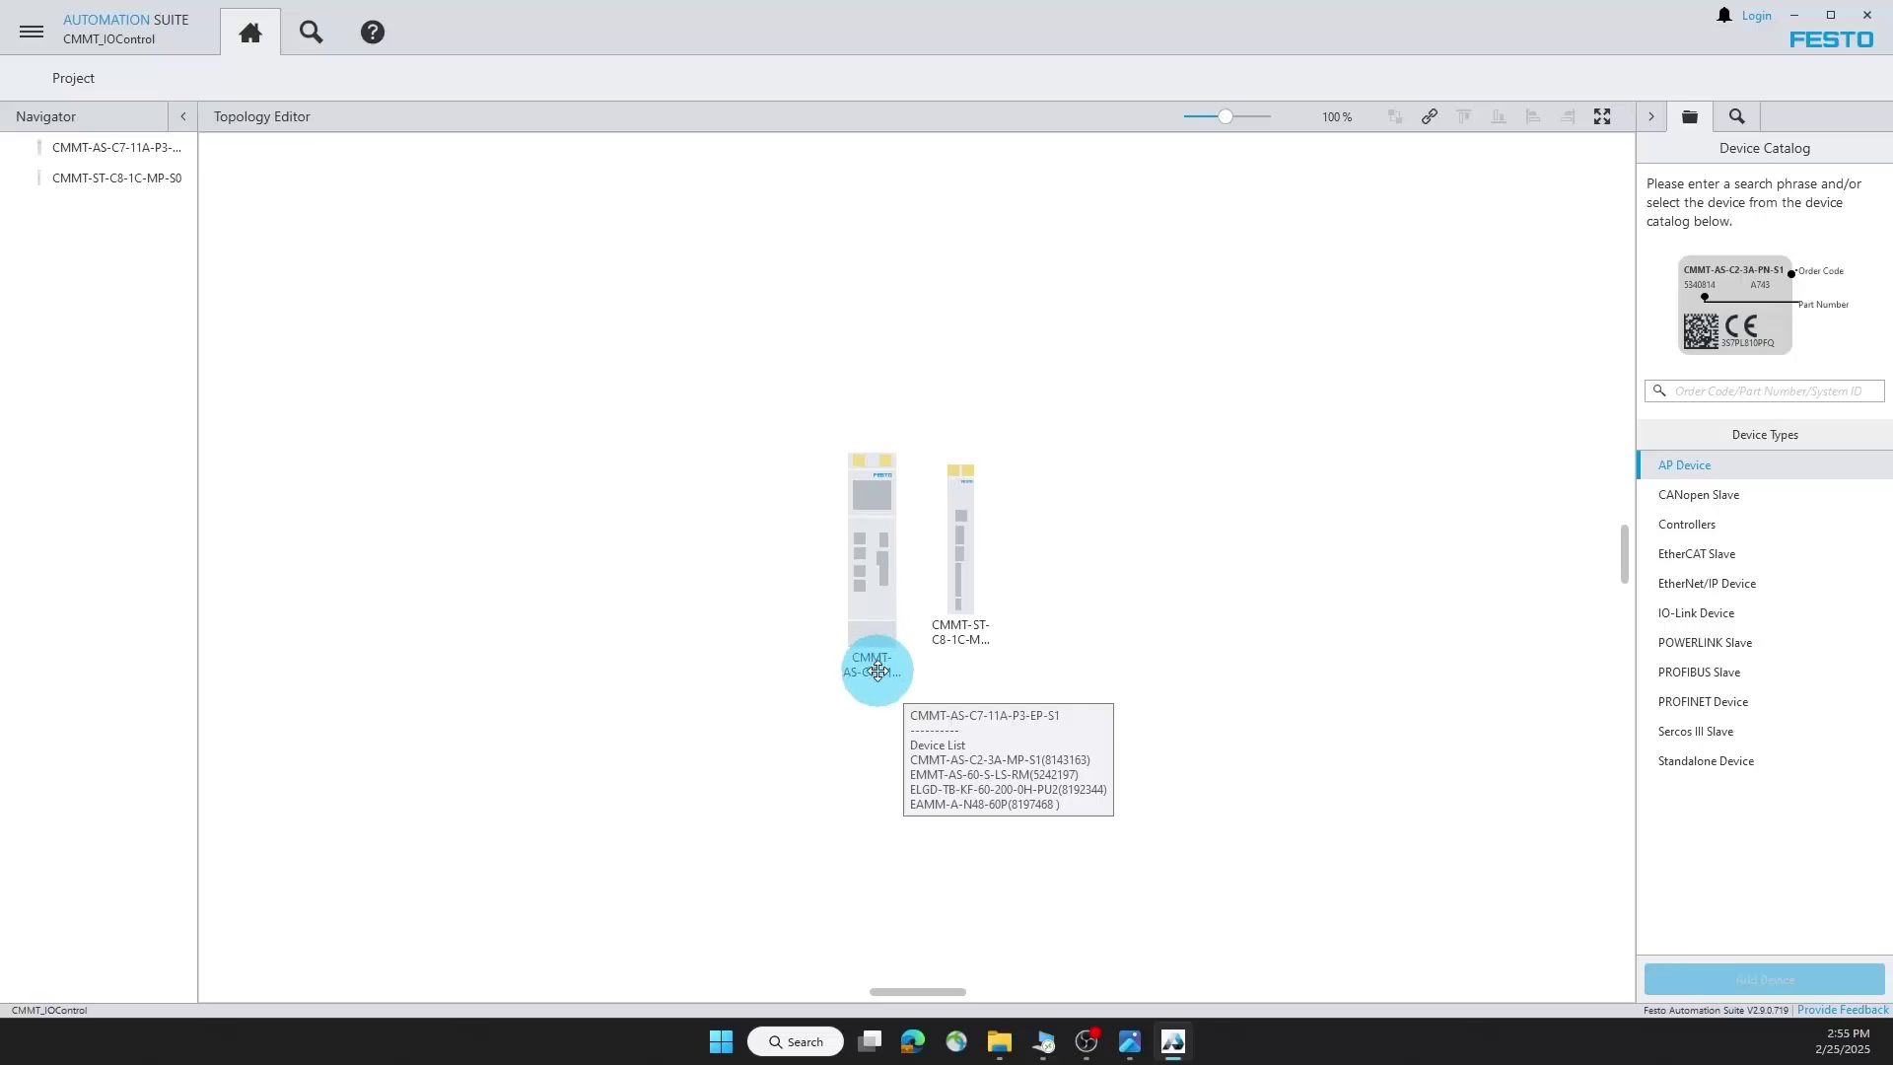
double_click(871, 551)
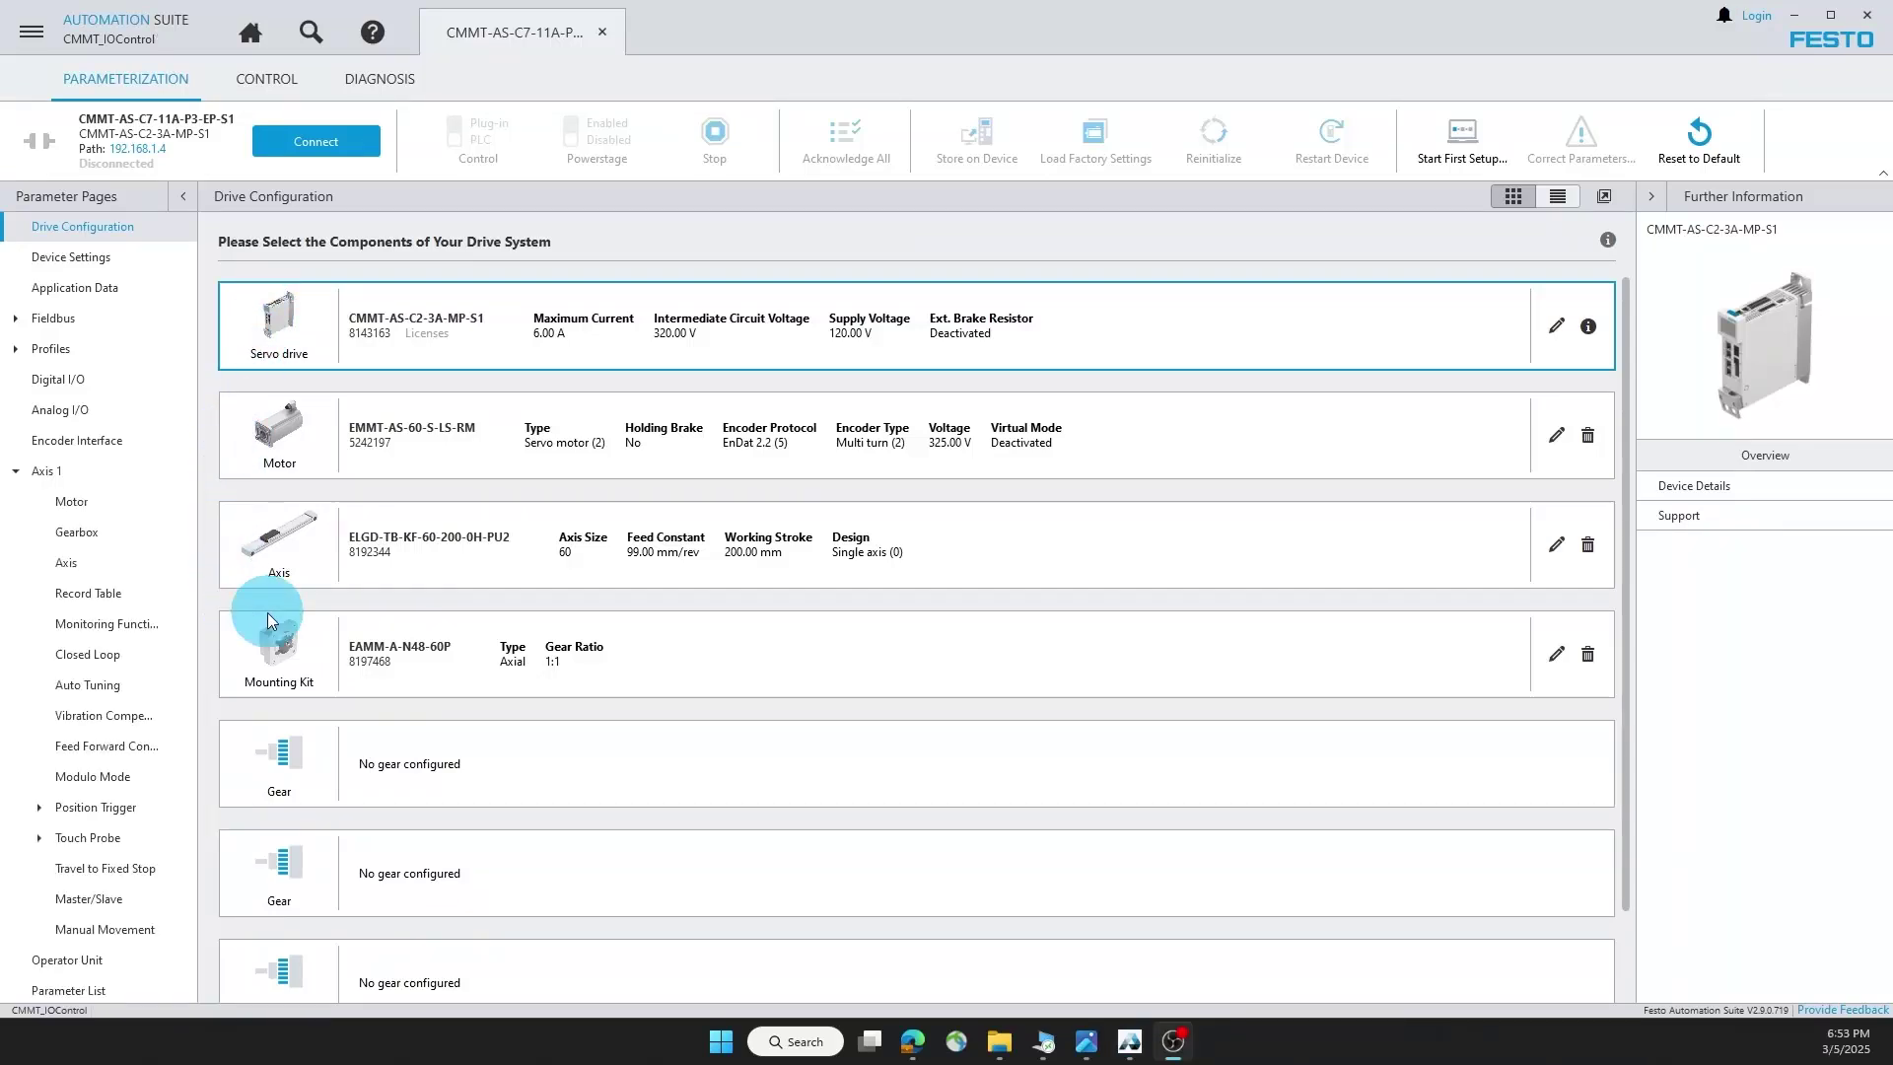
Filter the parameter list to 1023 and keep controller enable selection at I/O (1).
left_click(96, 988)
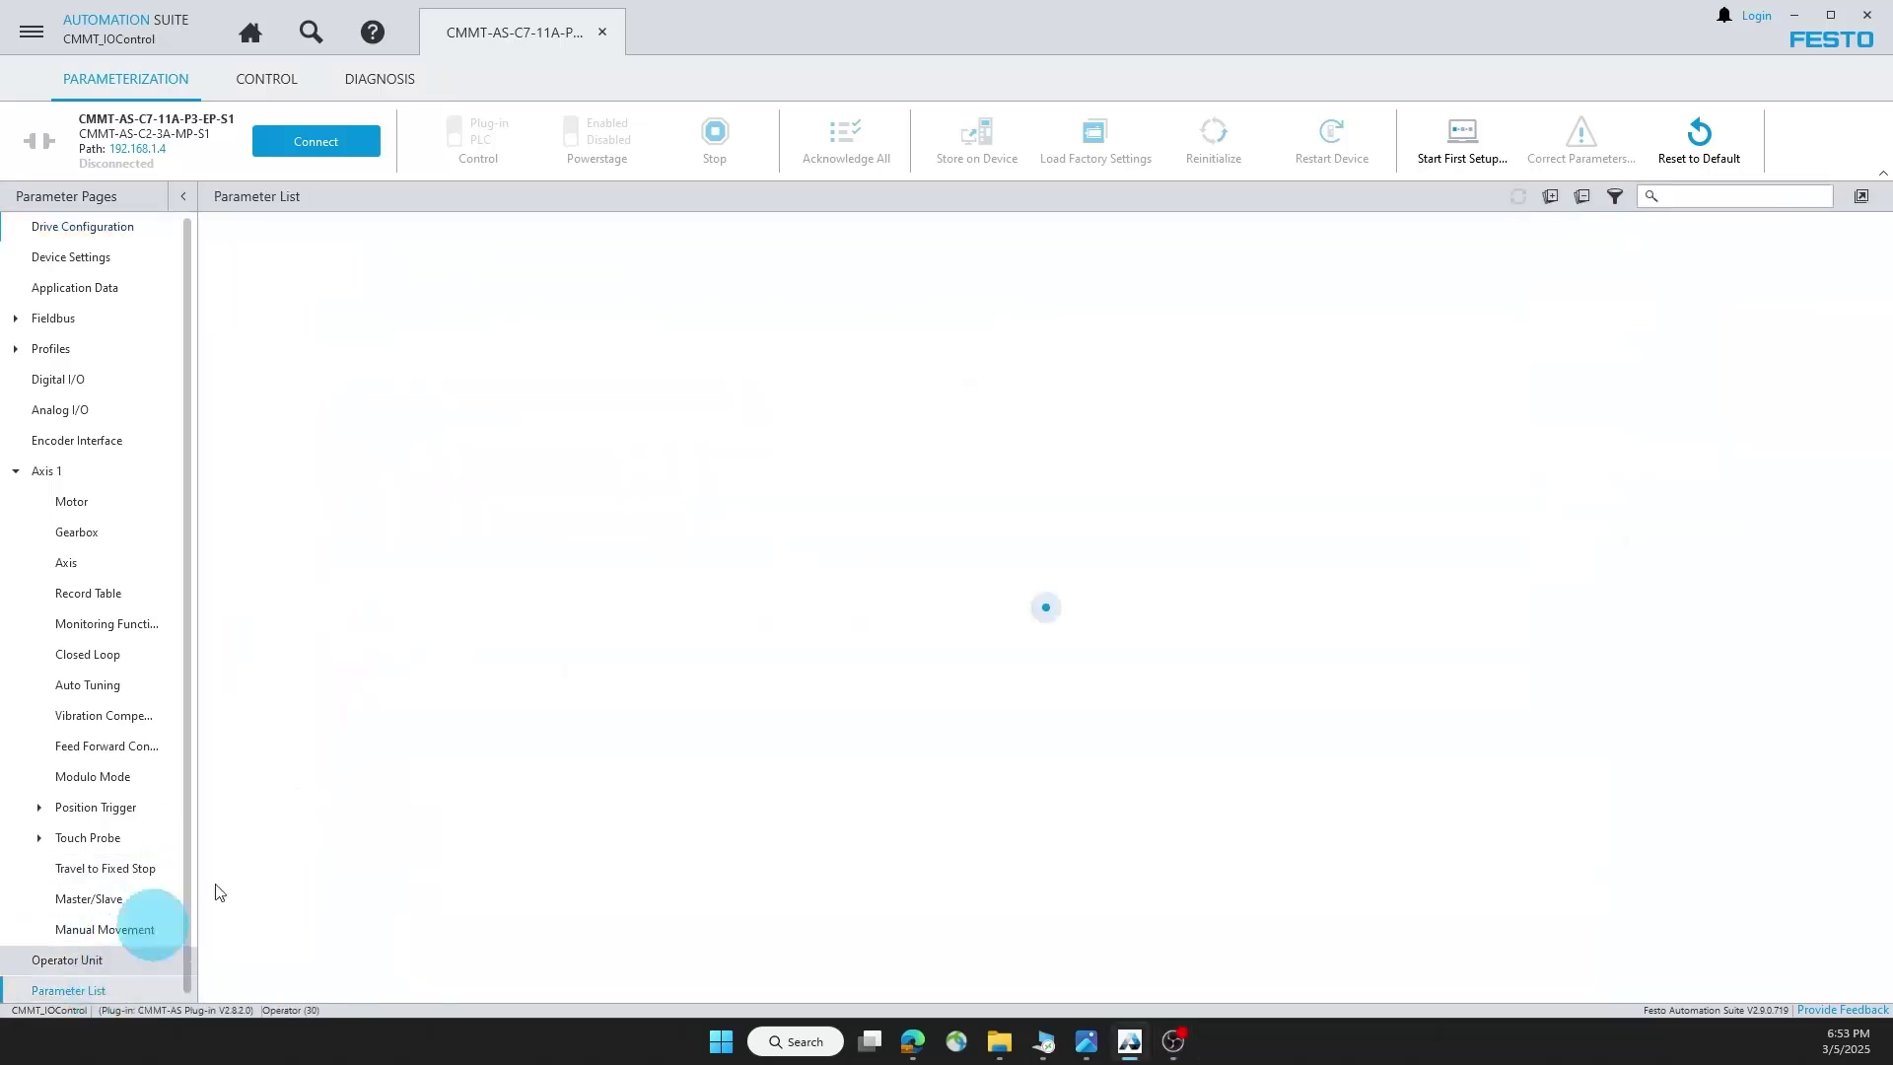
left_click(1684, 196)
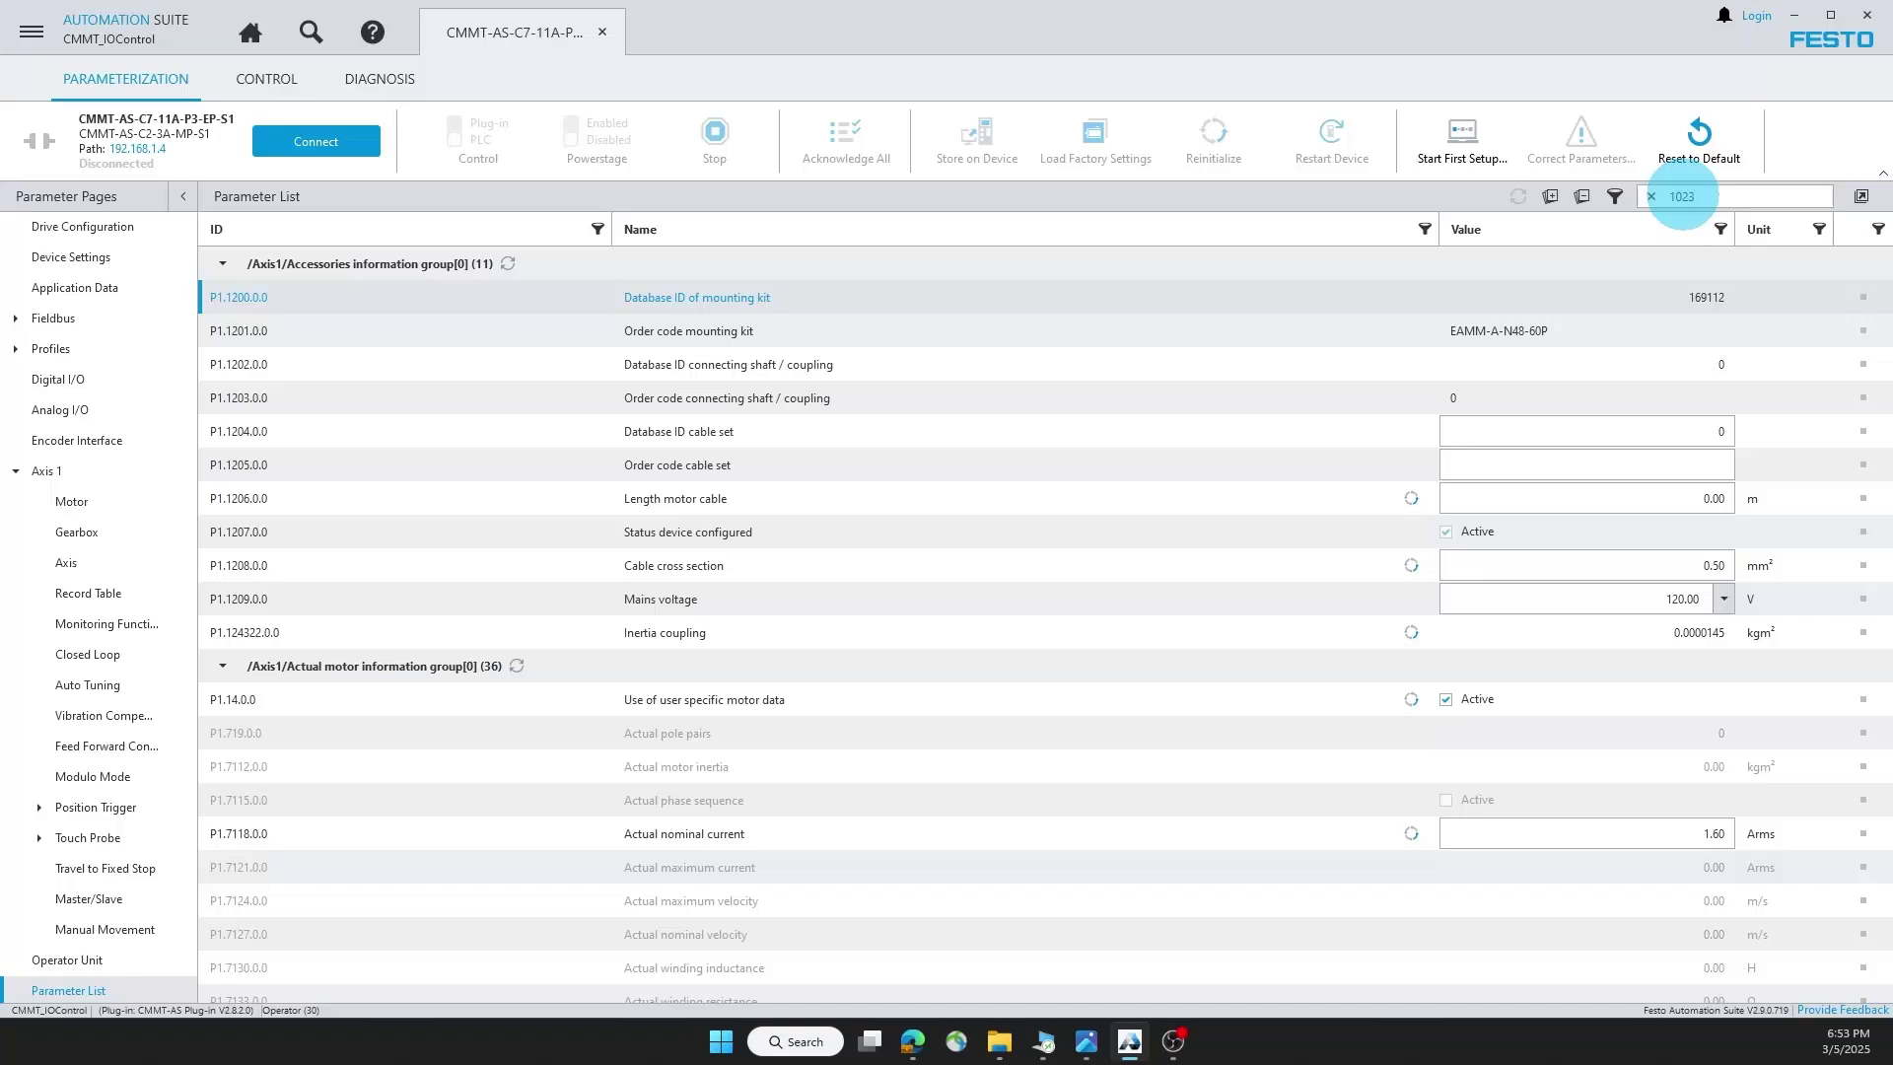
type("1023")
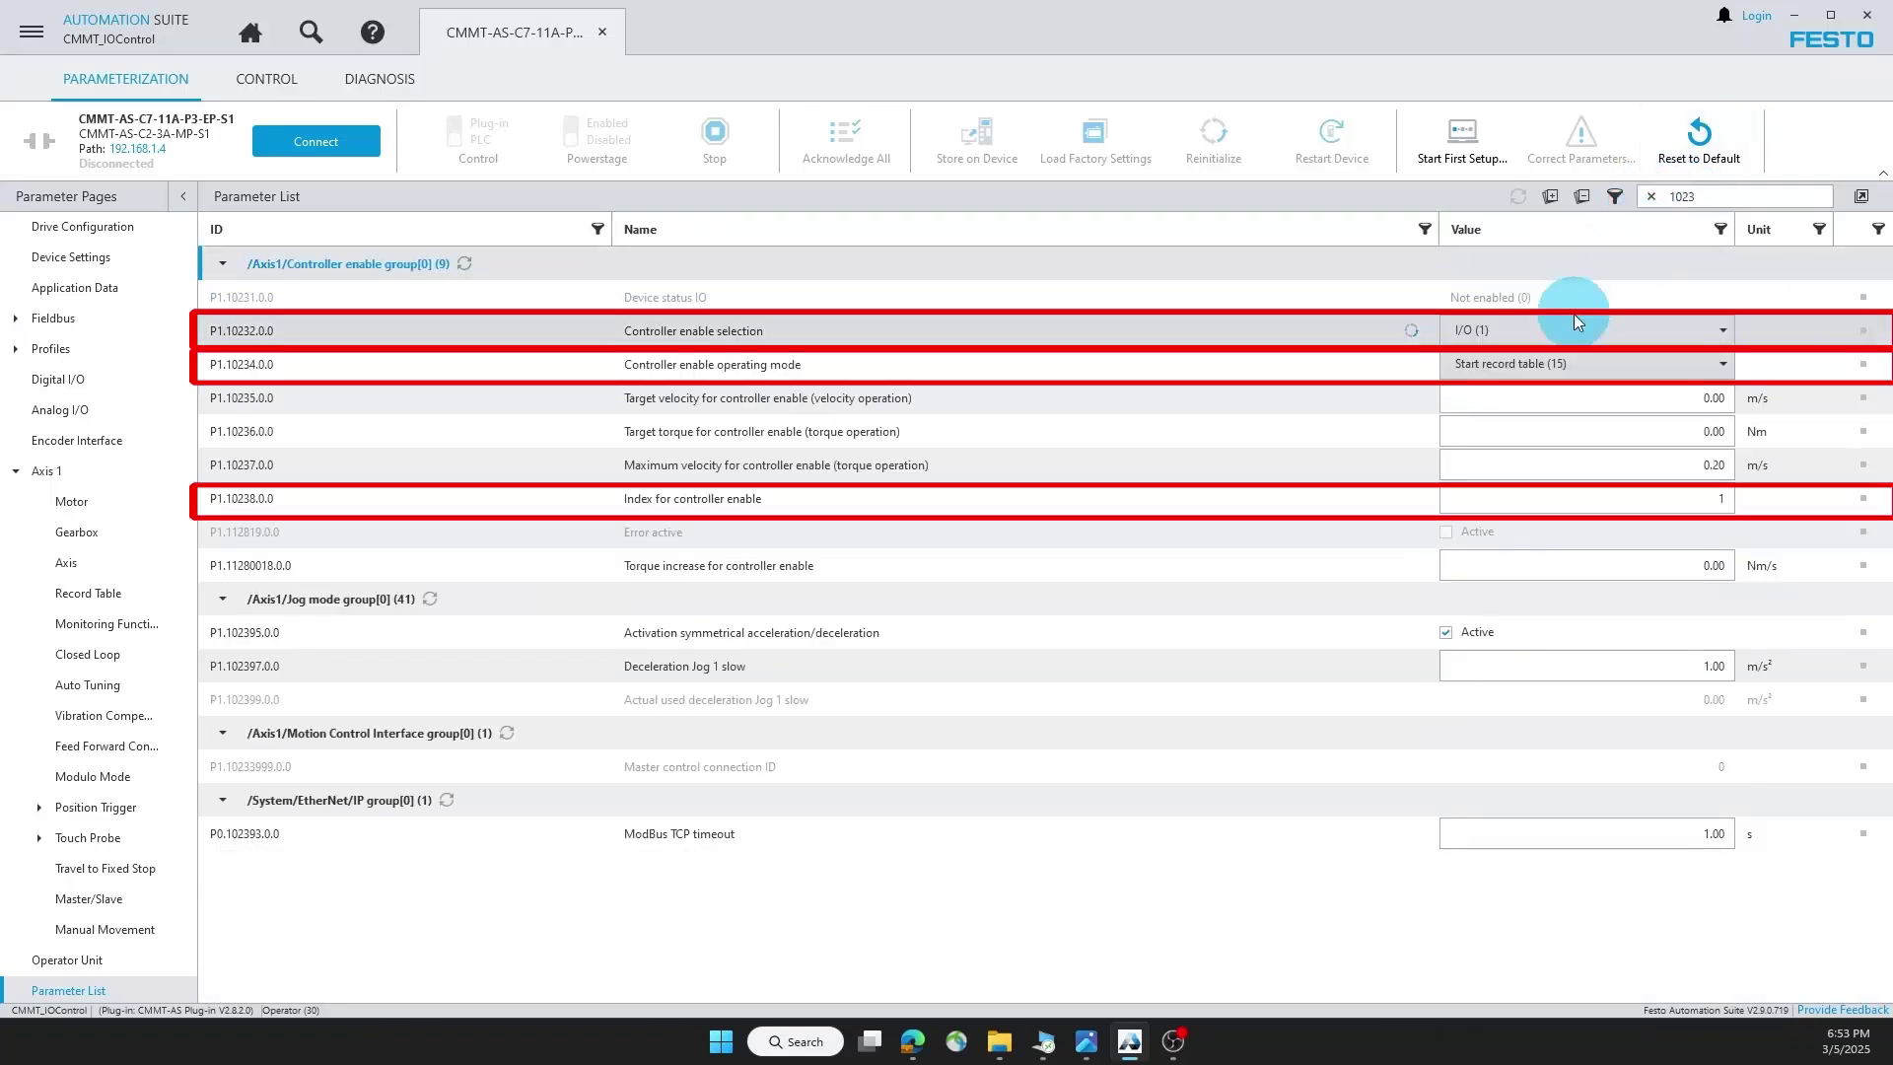
left_click(1485, 334)
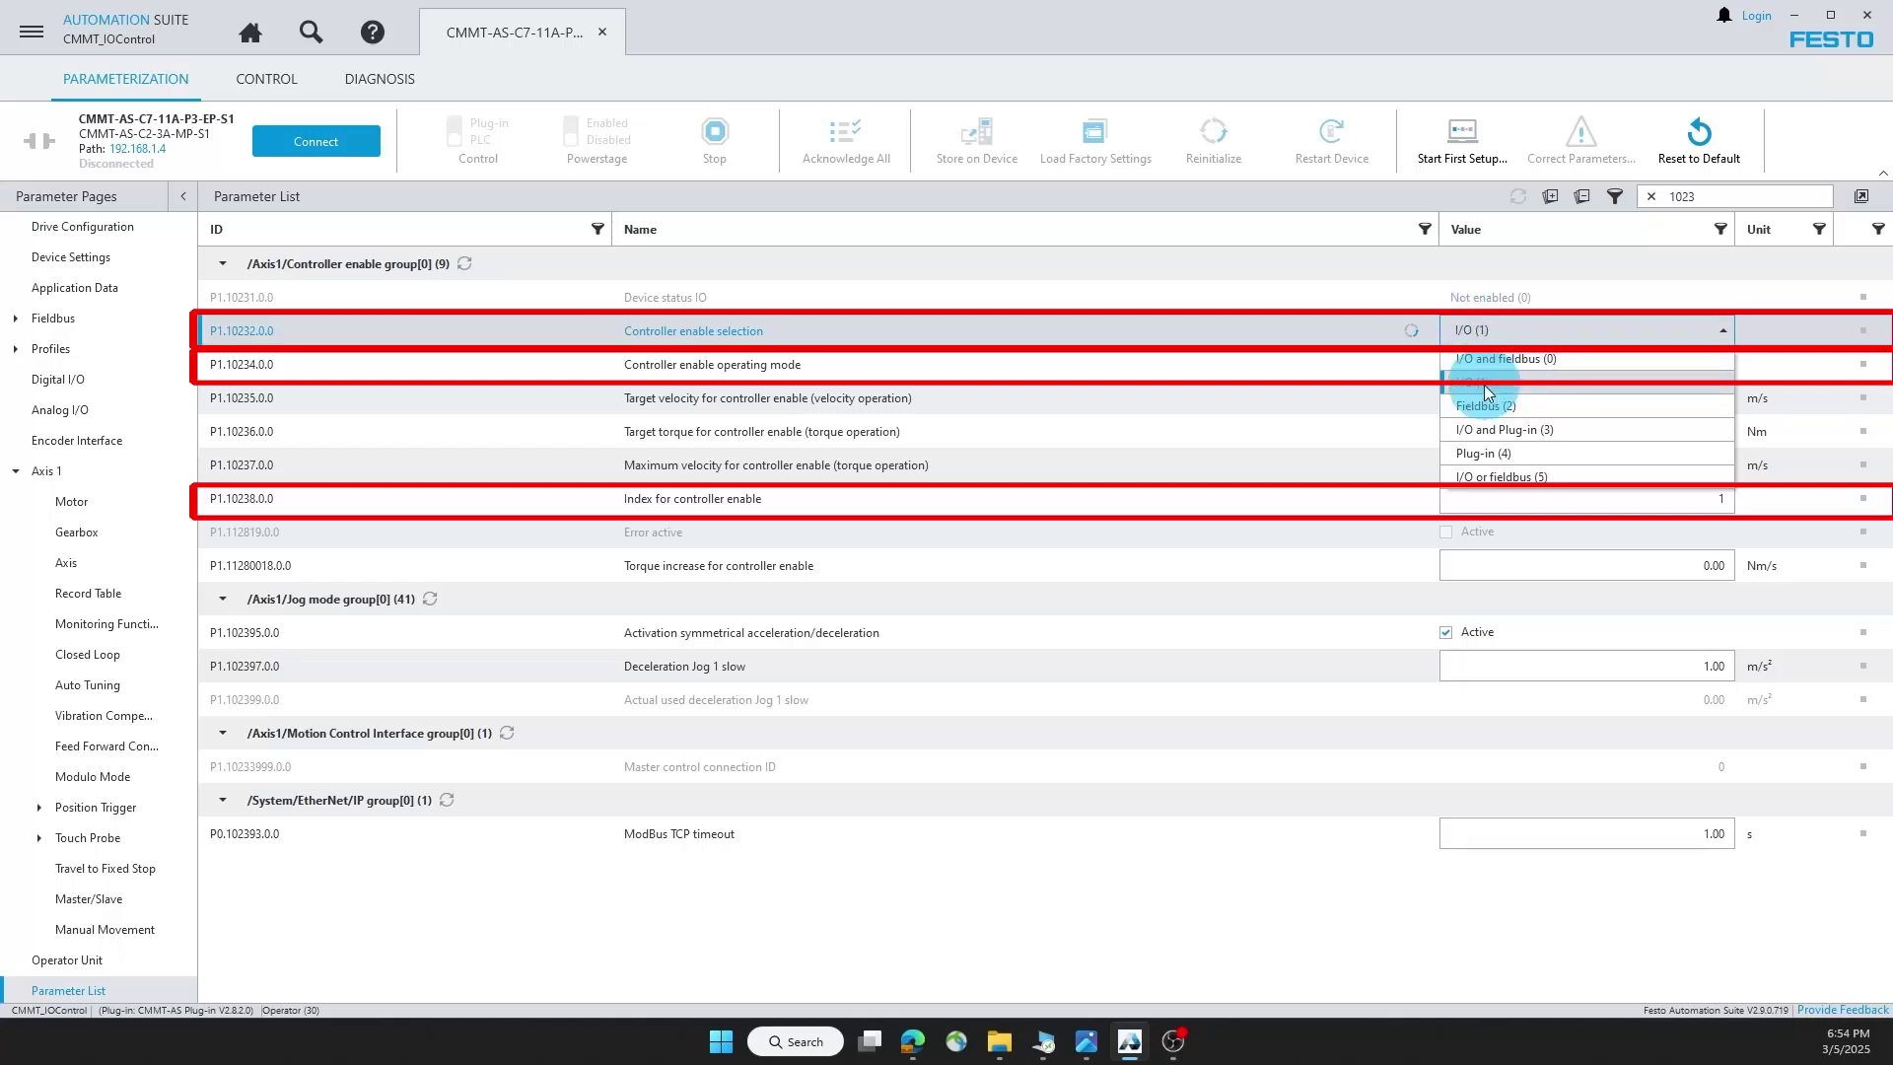
left_click(1493, 333)
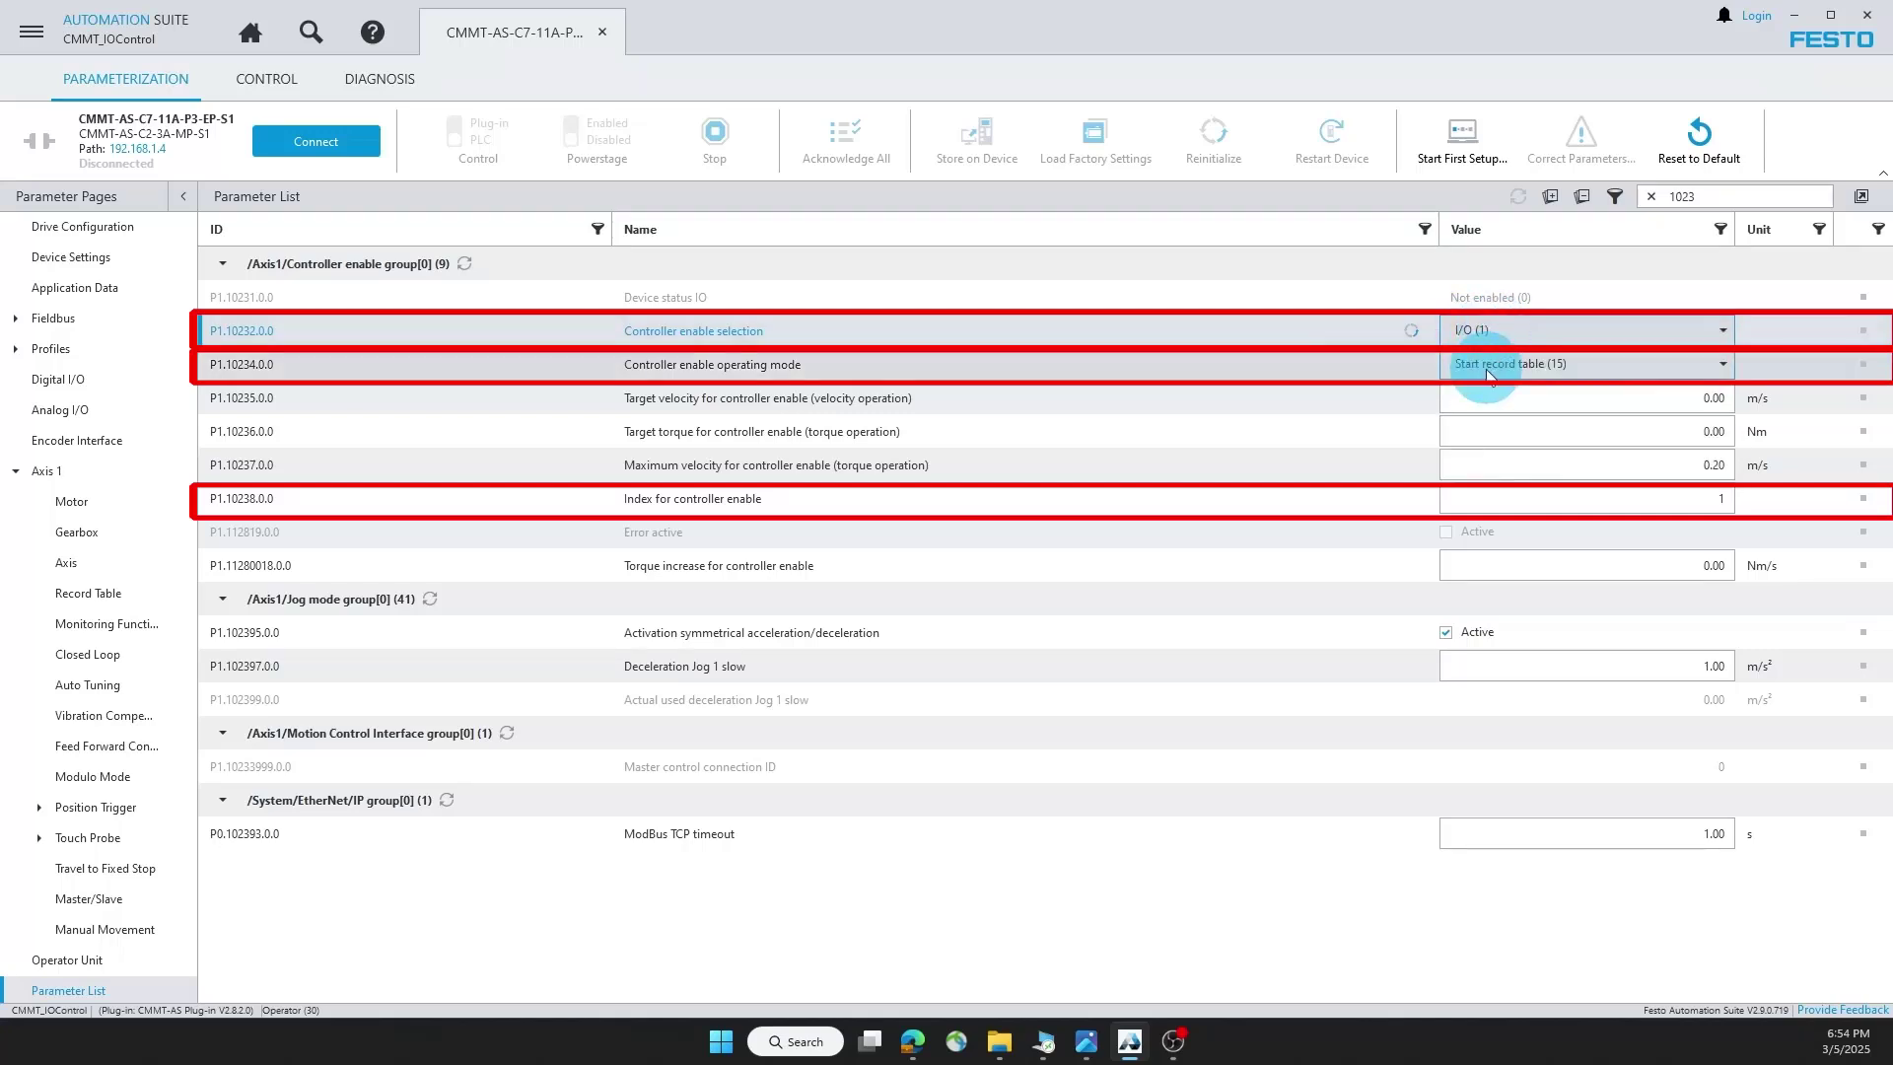
left_click(723, 379)
Keep operating mode Start record table (15) and set Index for controller enable to 1.
left_click(1506, 366)
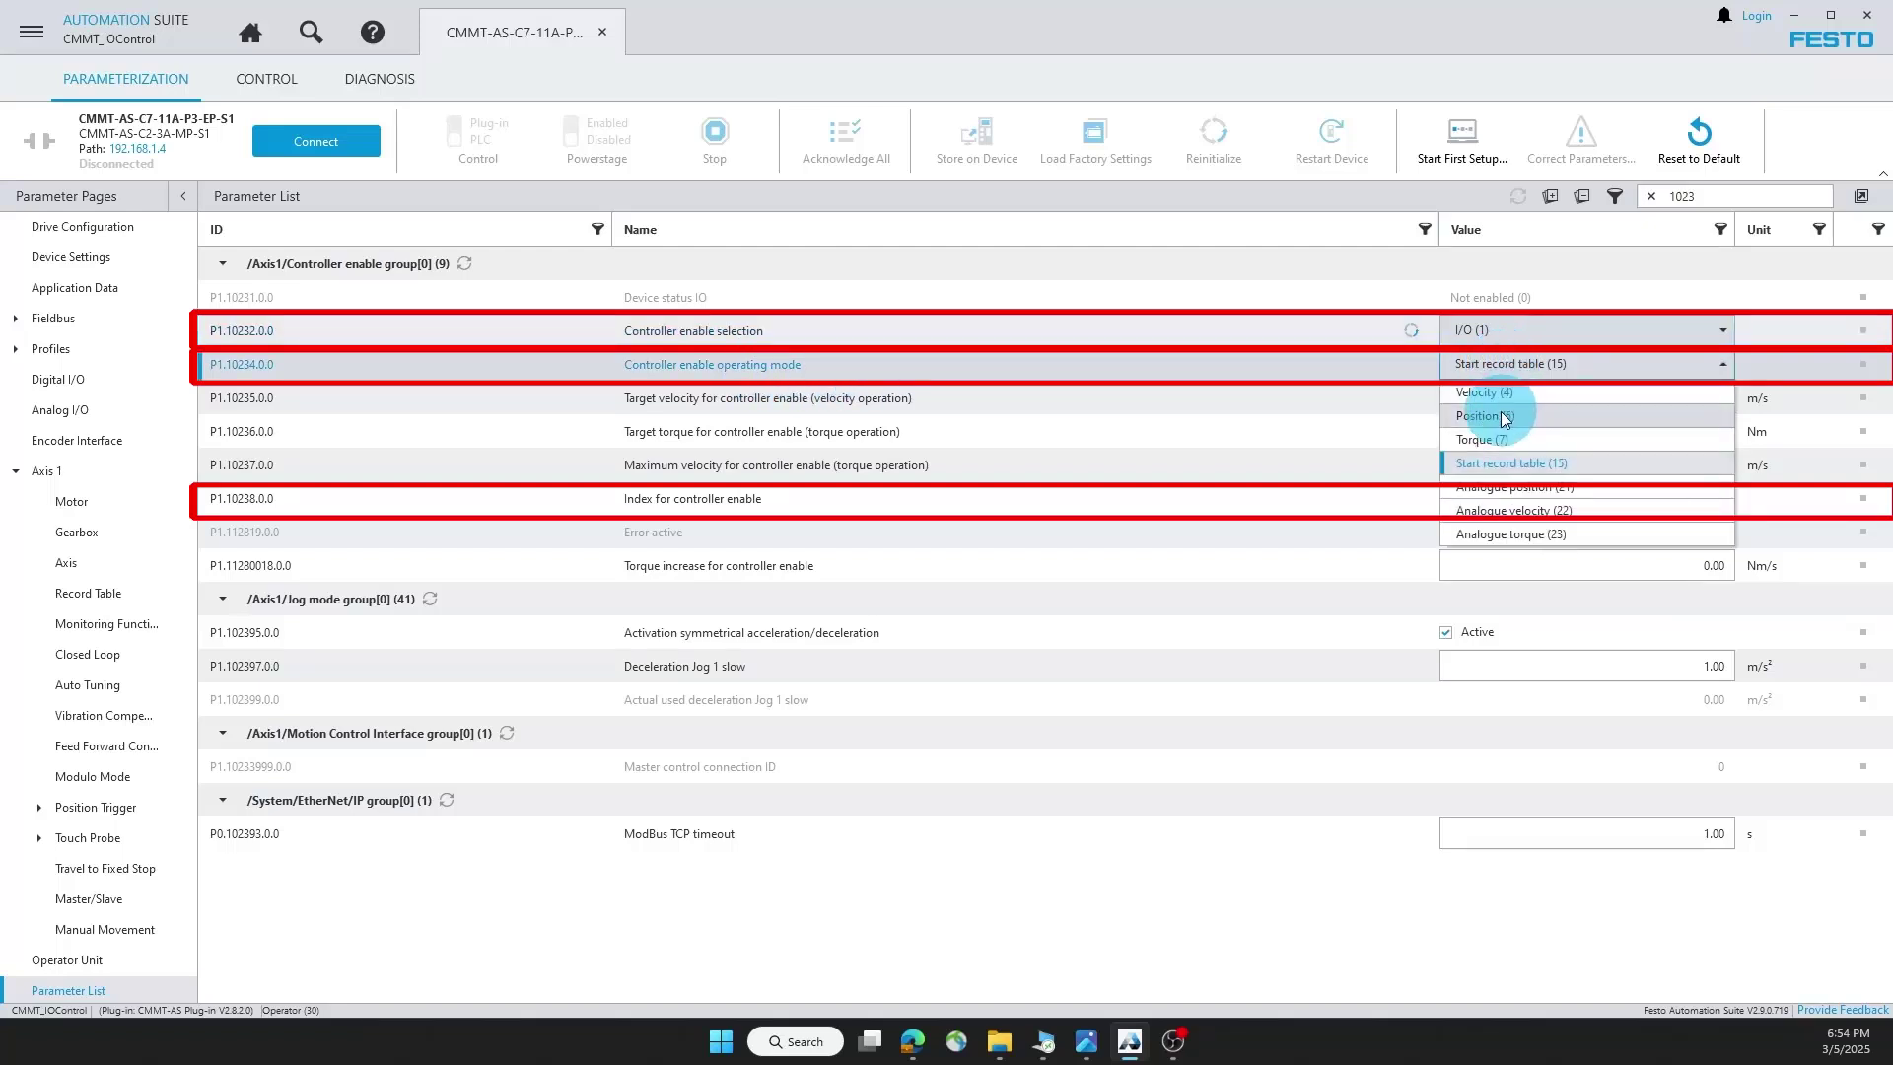
left_click(1492, 420)
left_click(1488, 374)
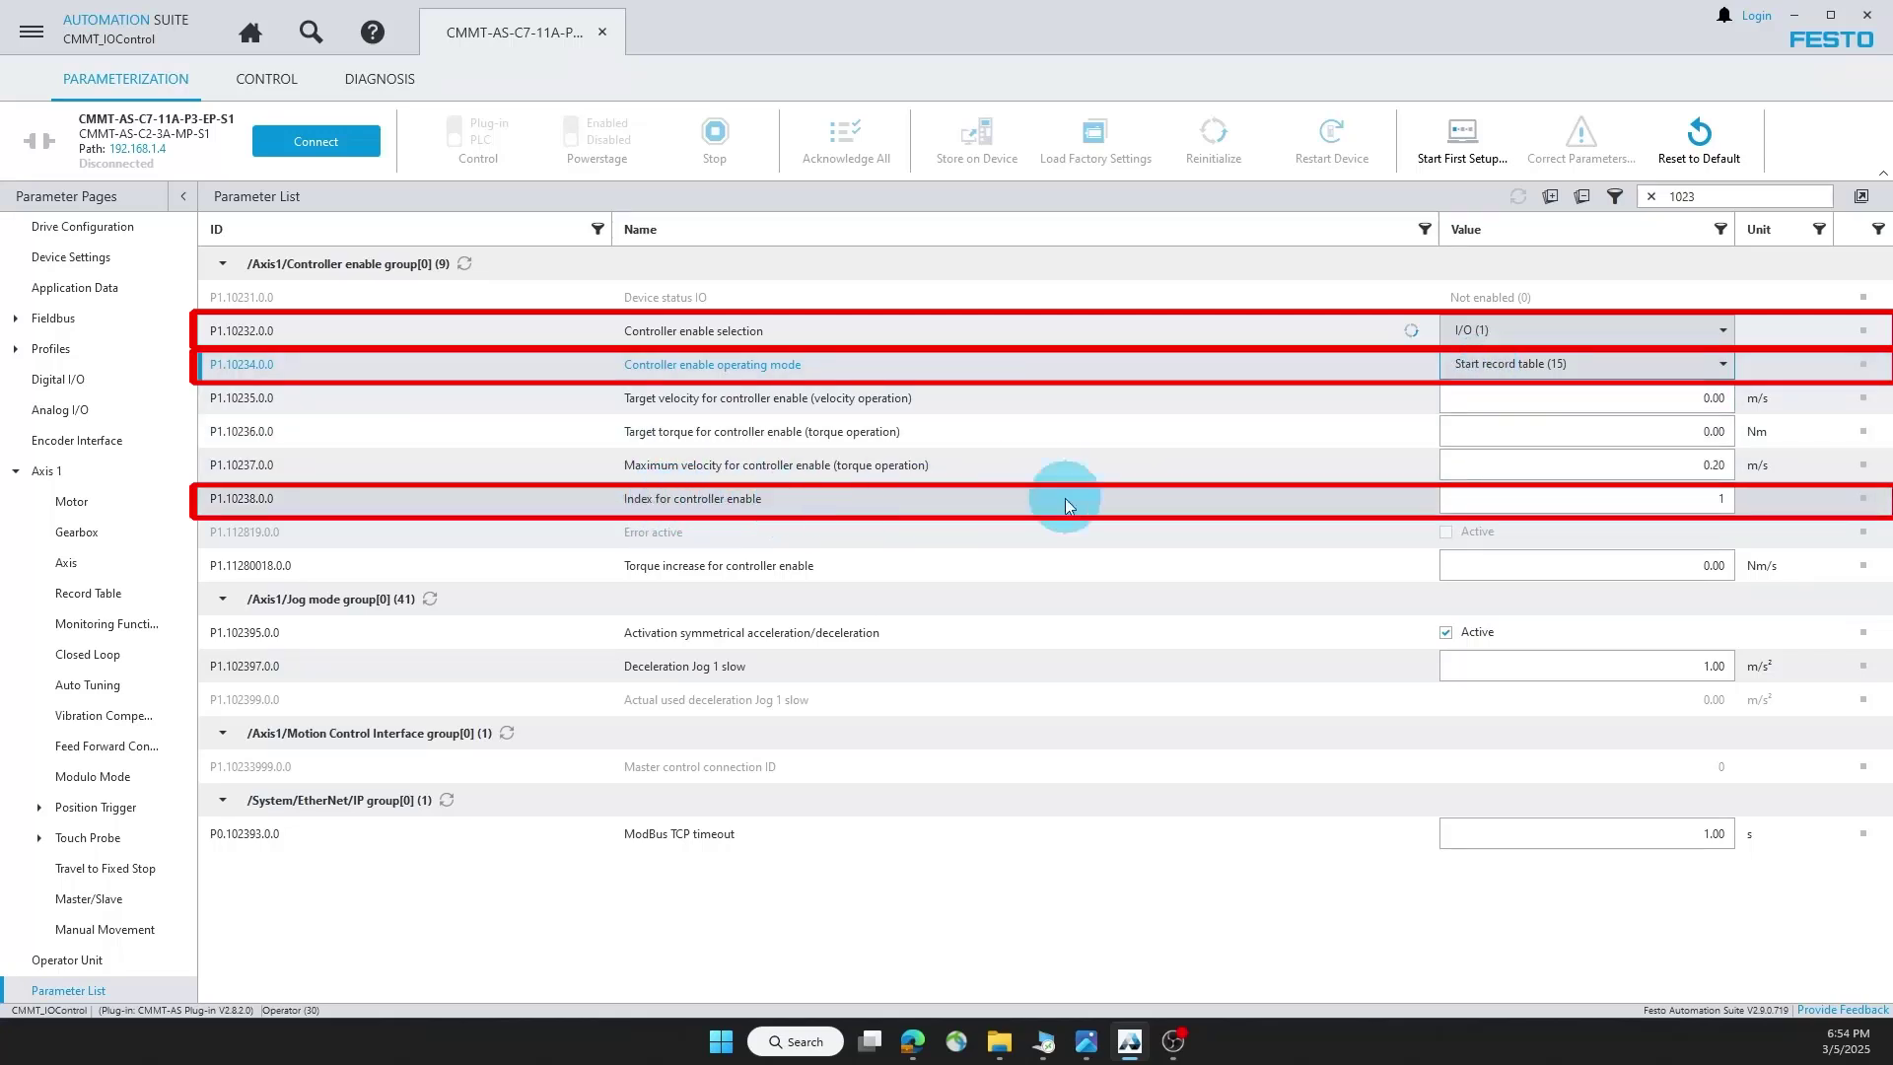
left_click(1717, 498)
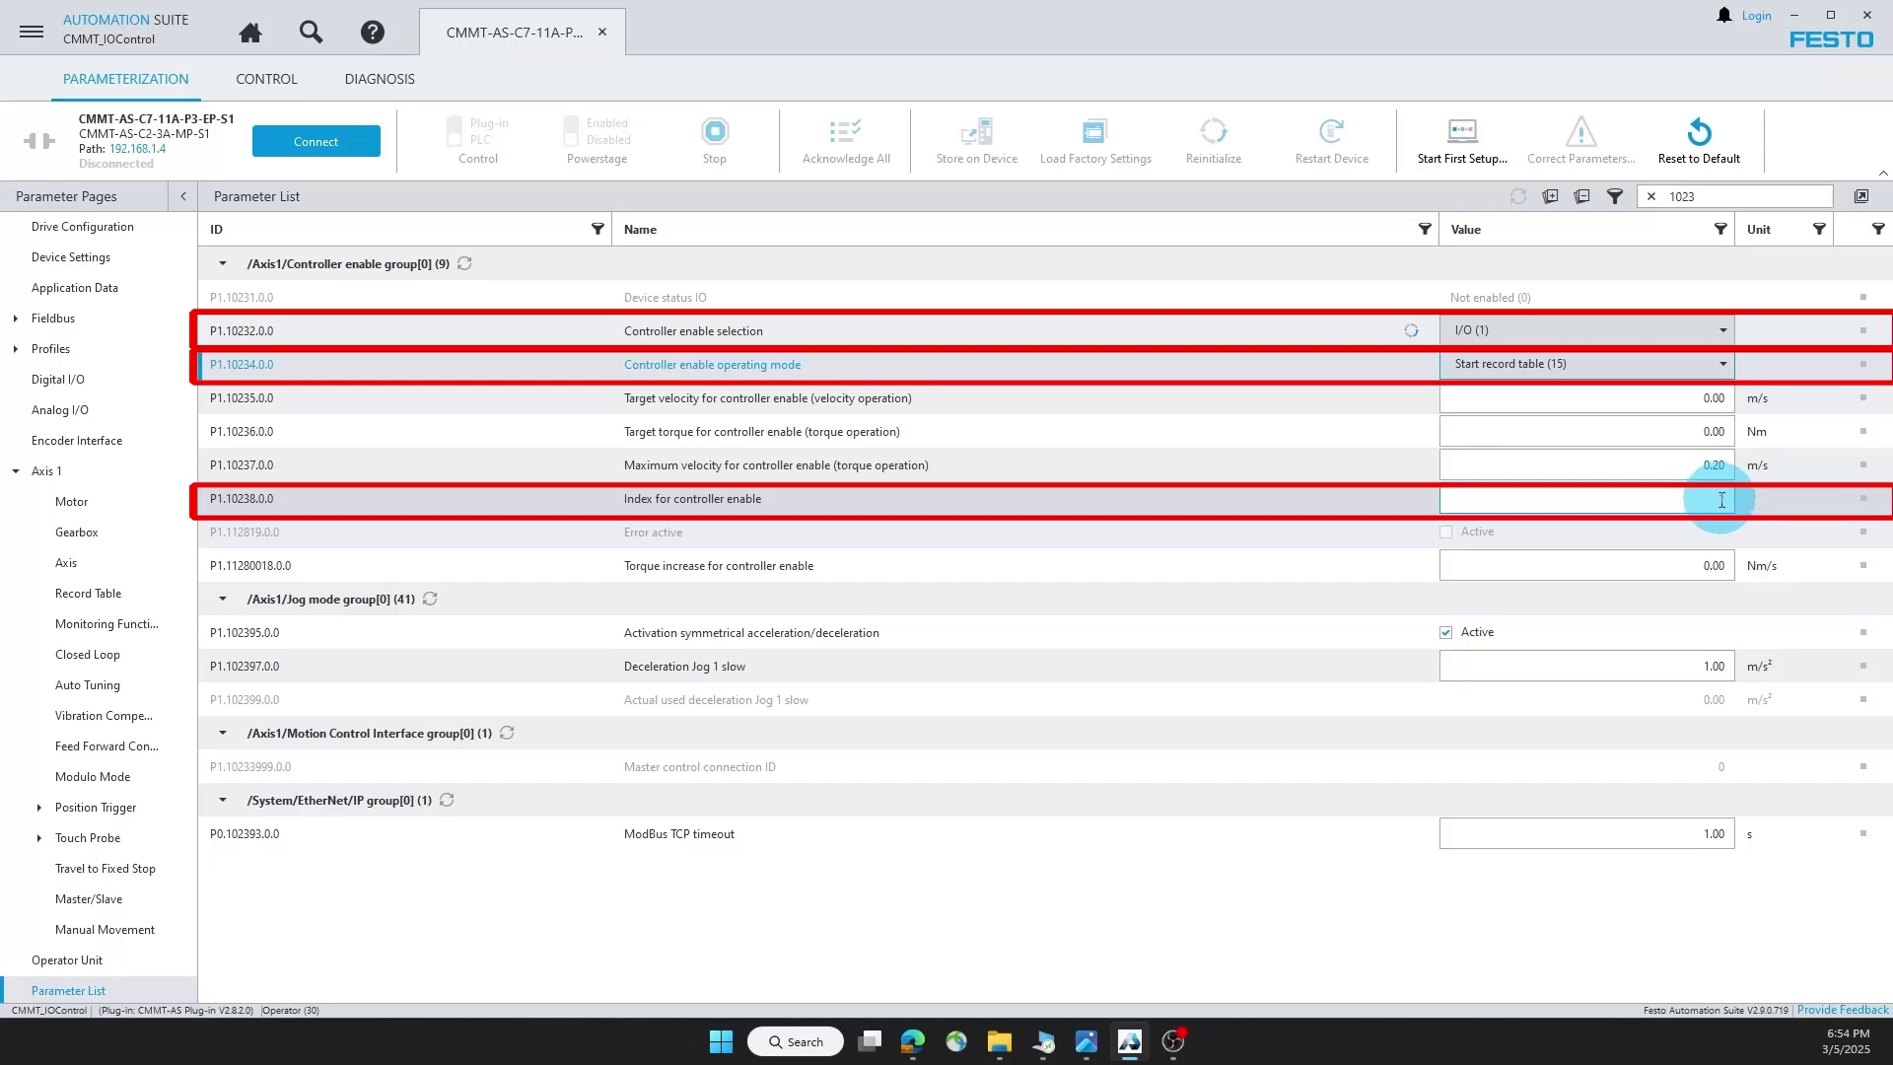
type("1")
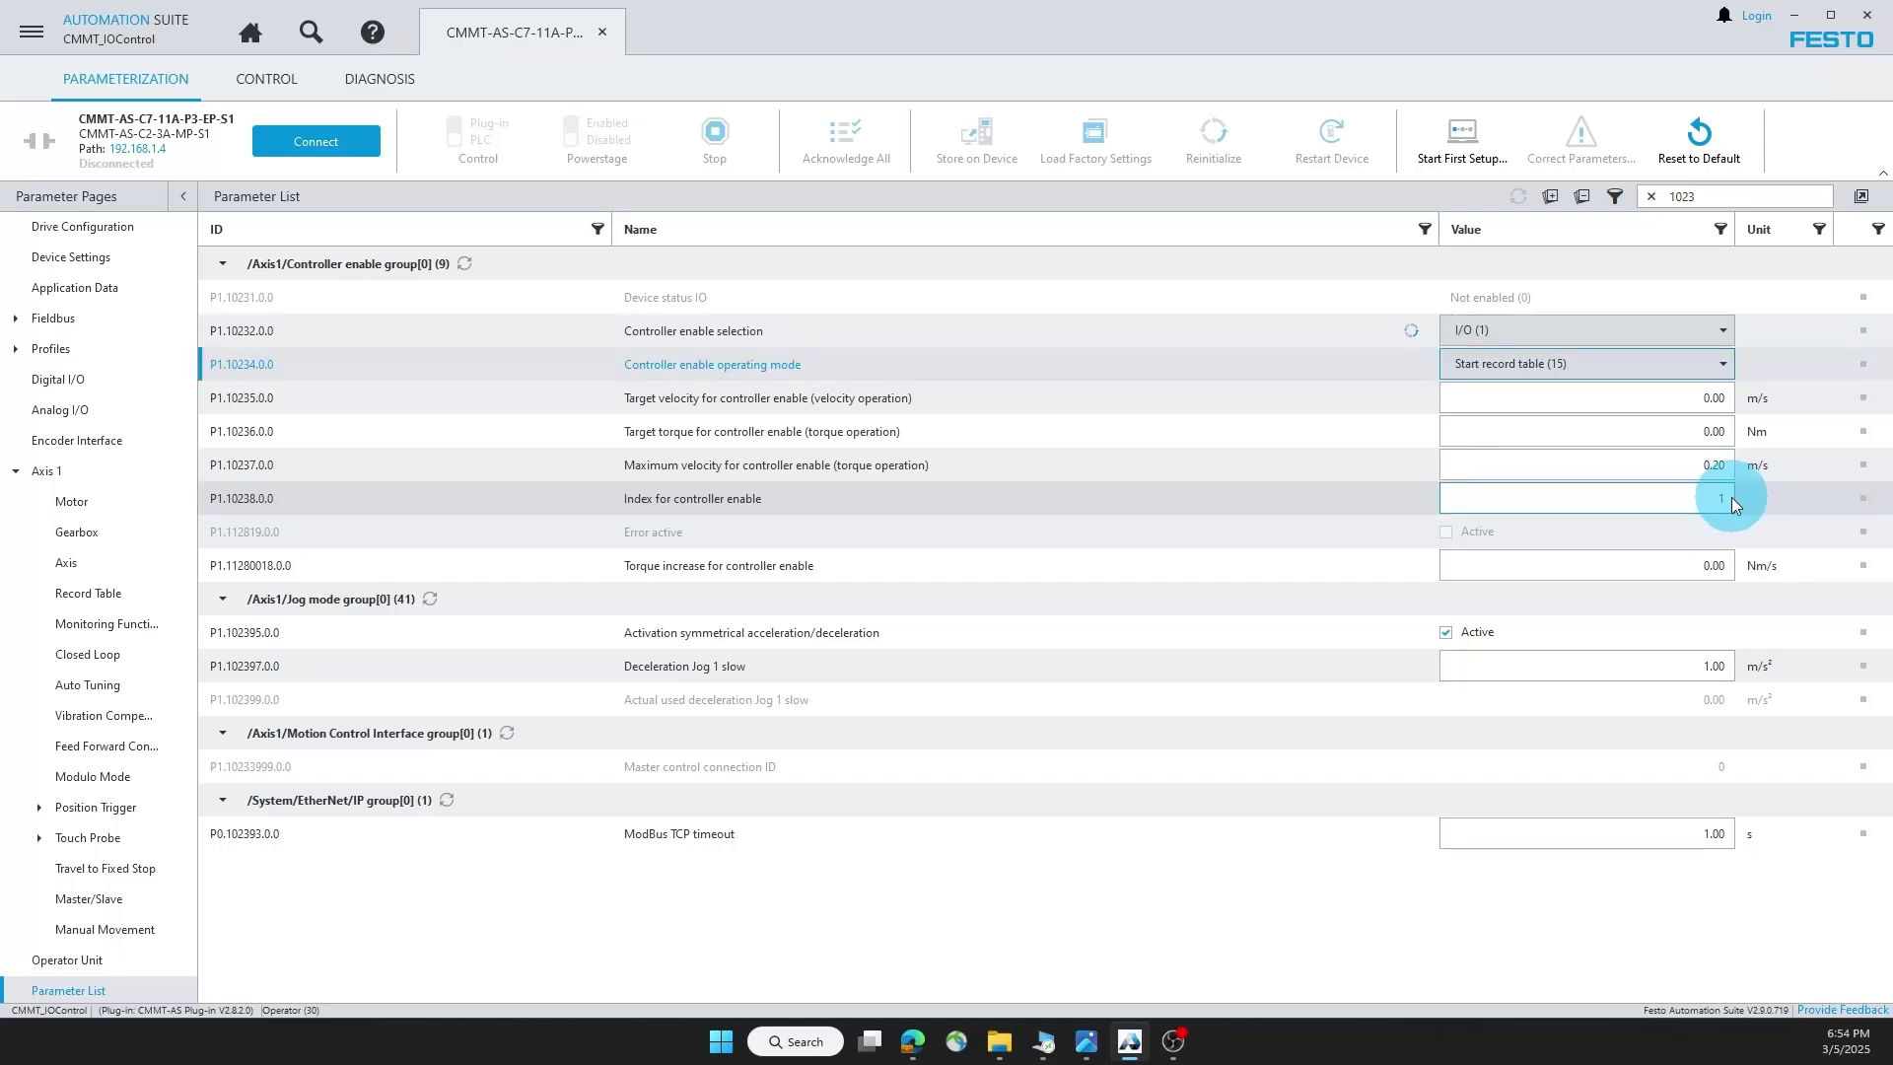
key("Return")
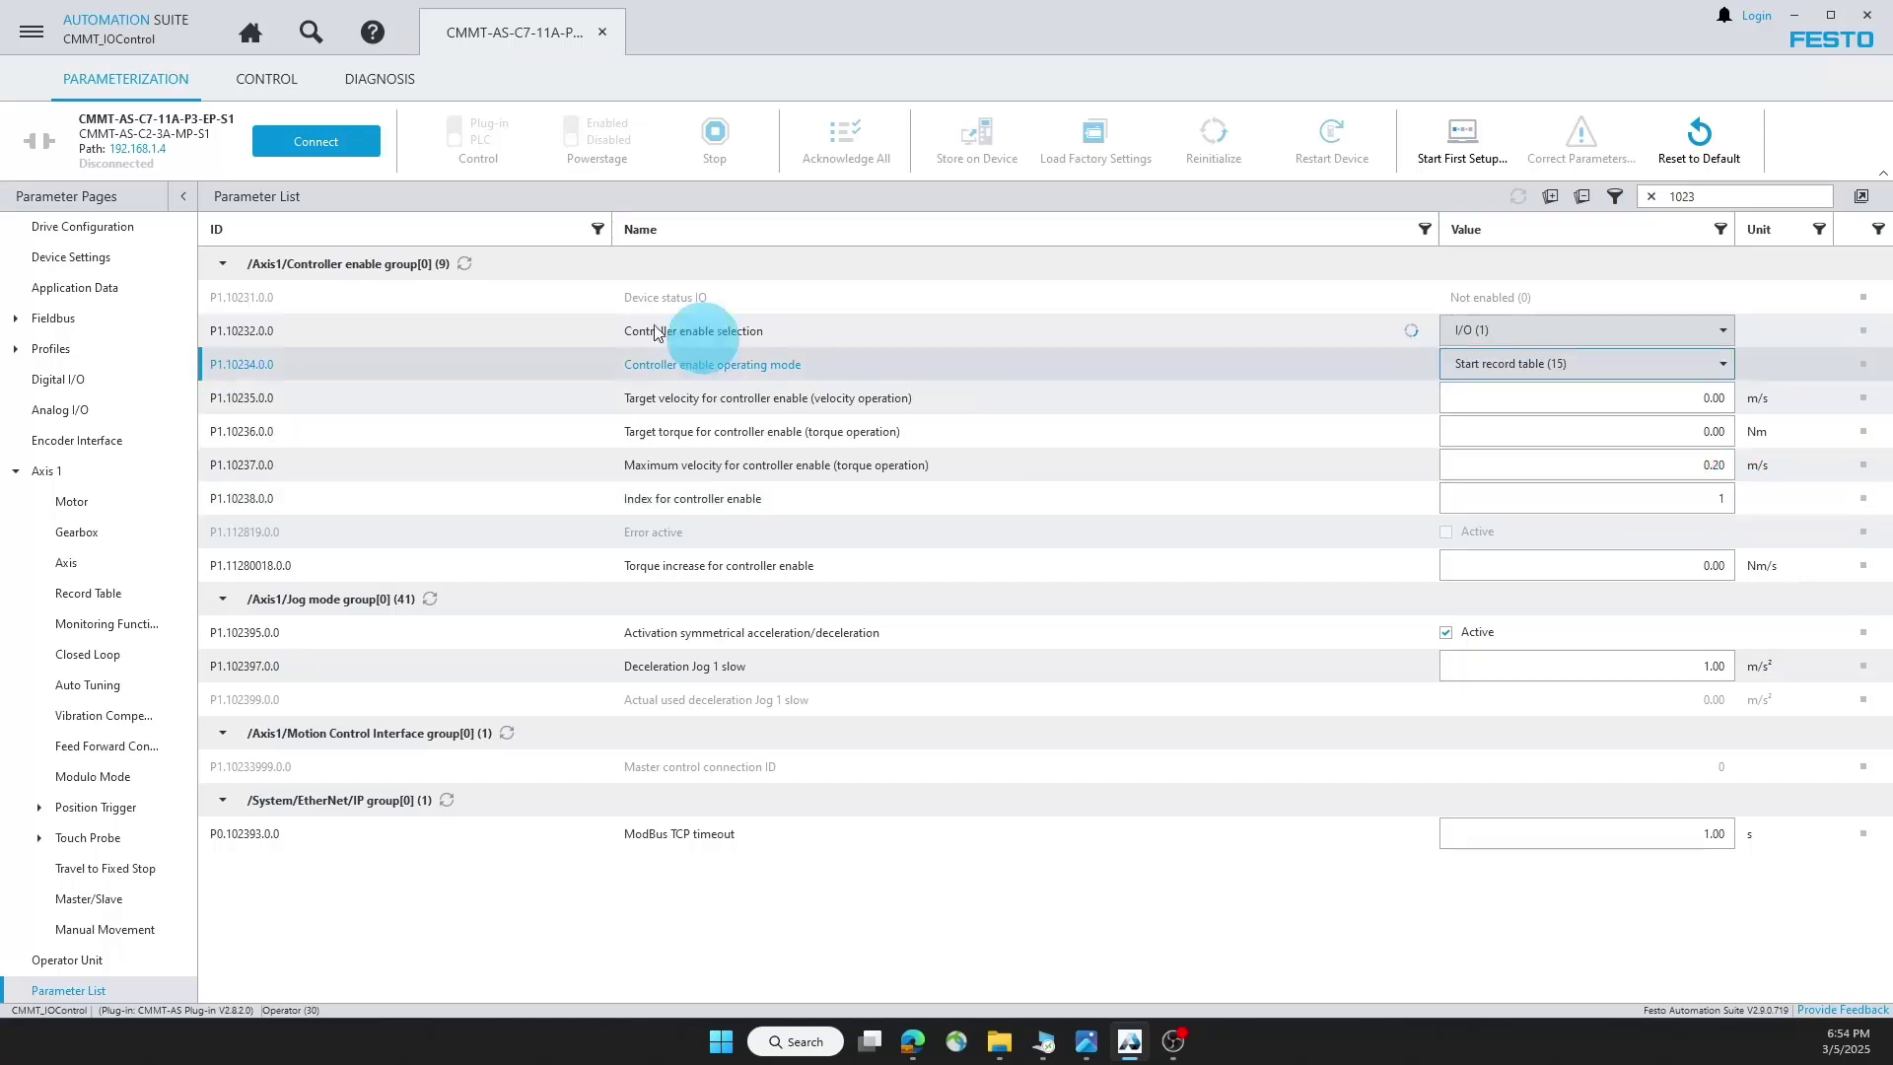
left_click(95, 234)
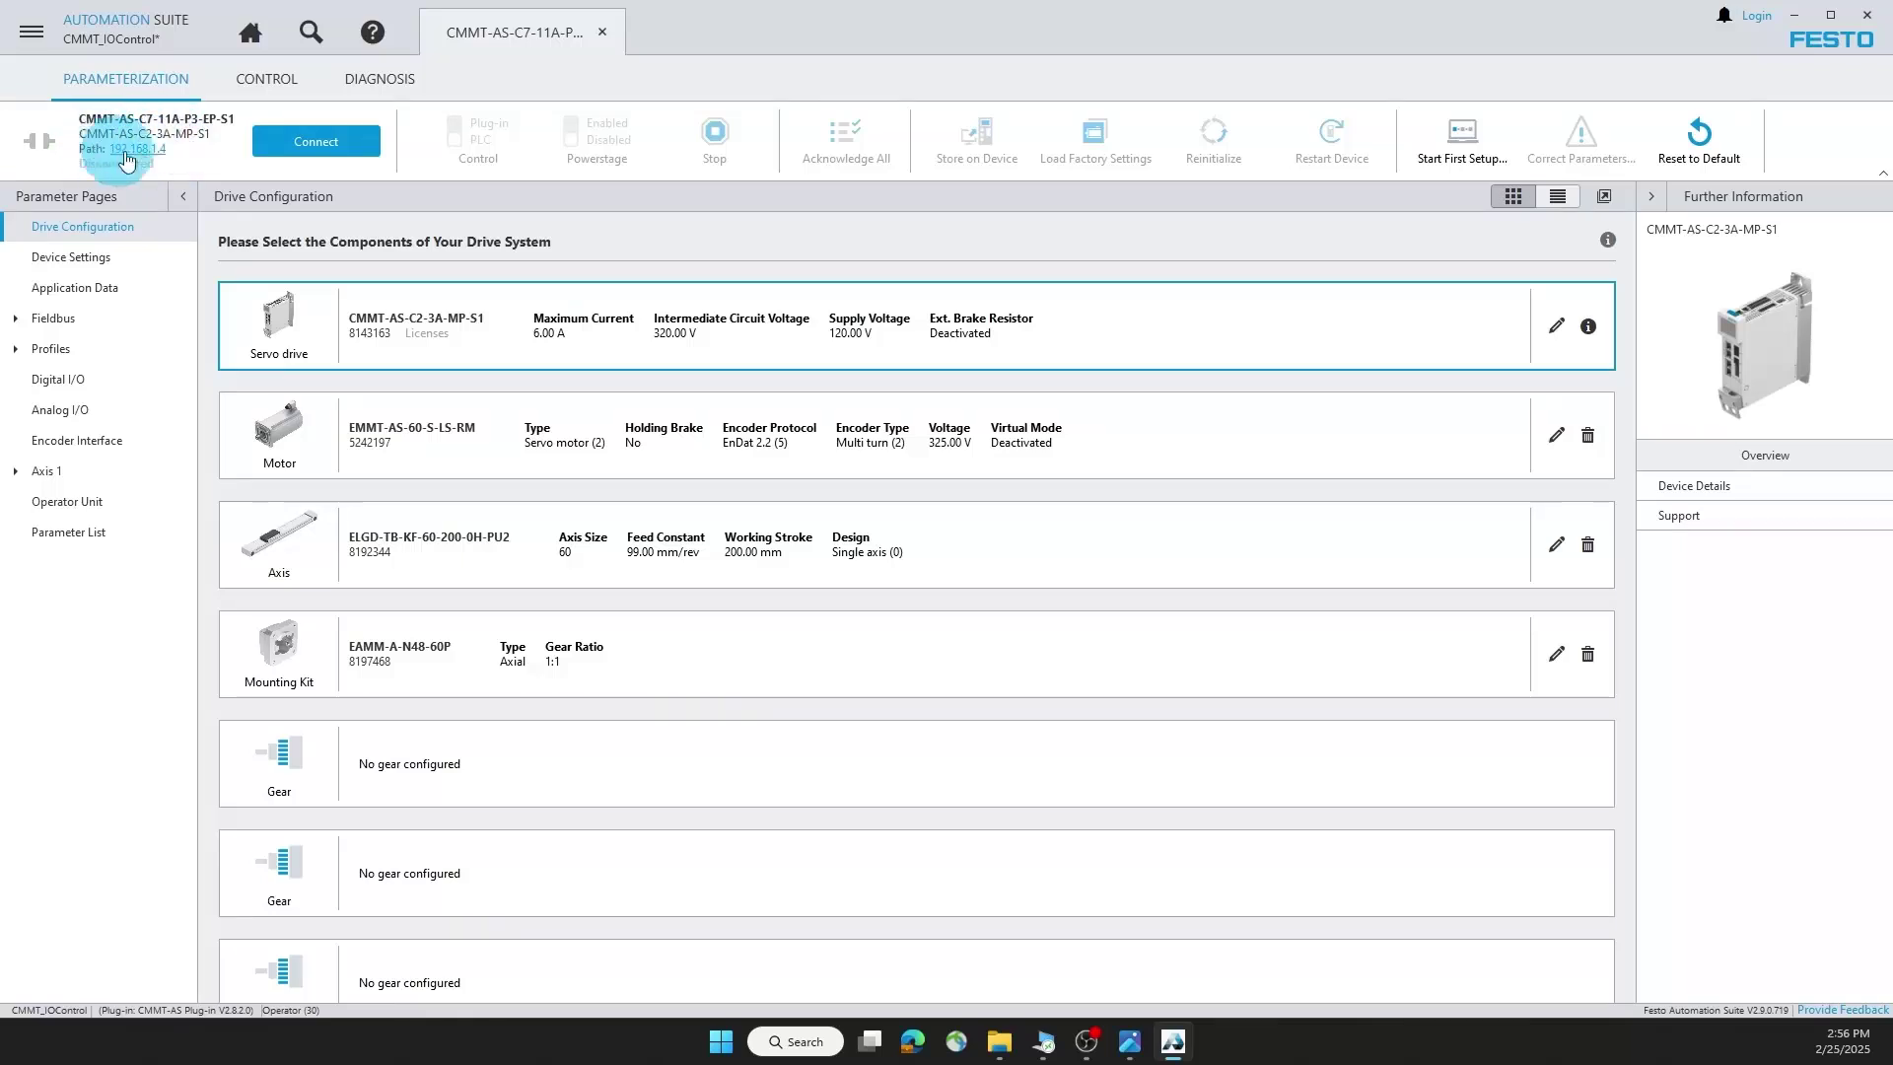
Set network address 192.168.1.4, connect, and write the project parameters to the drive.
left_click(147, 150)
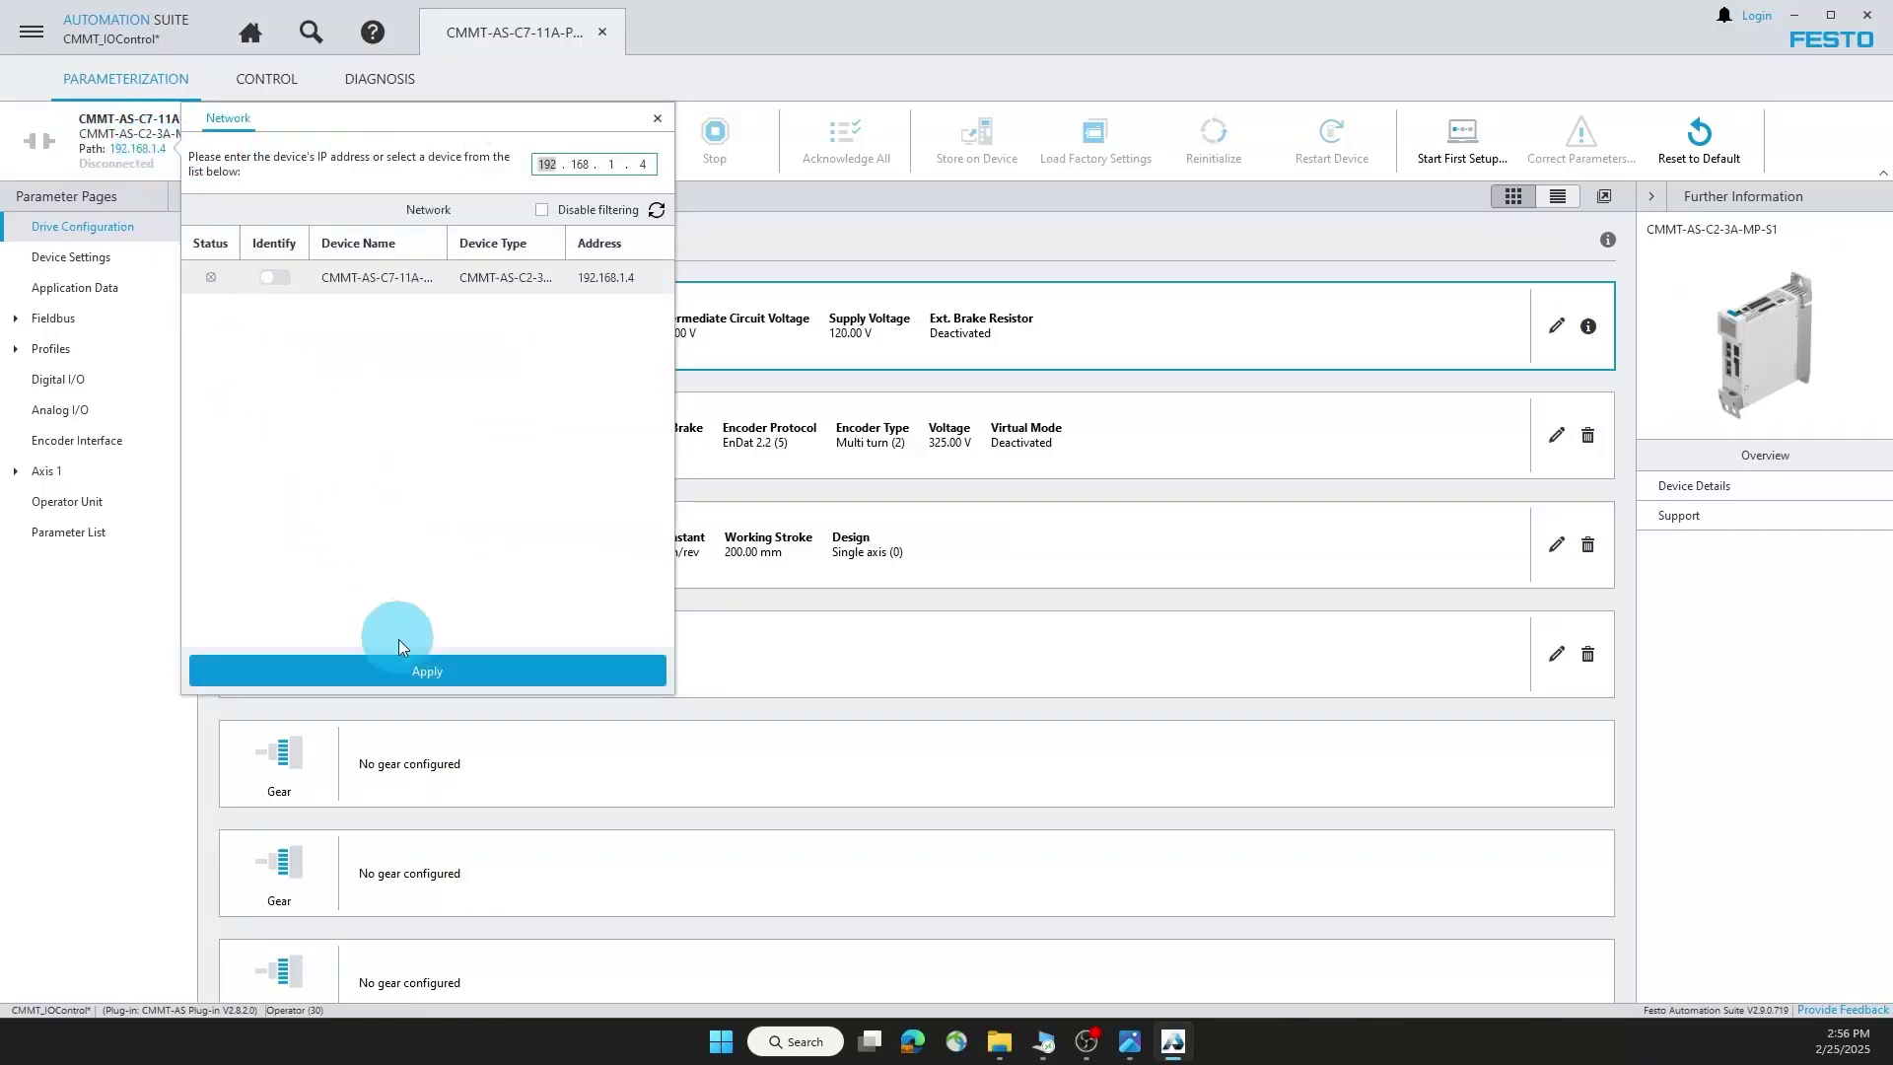
left_click(420, 668)
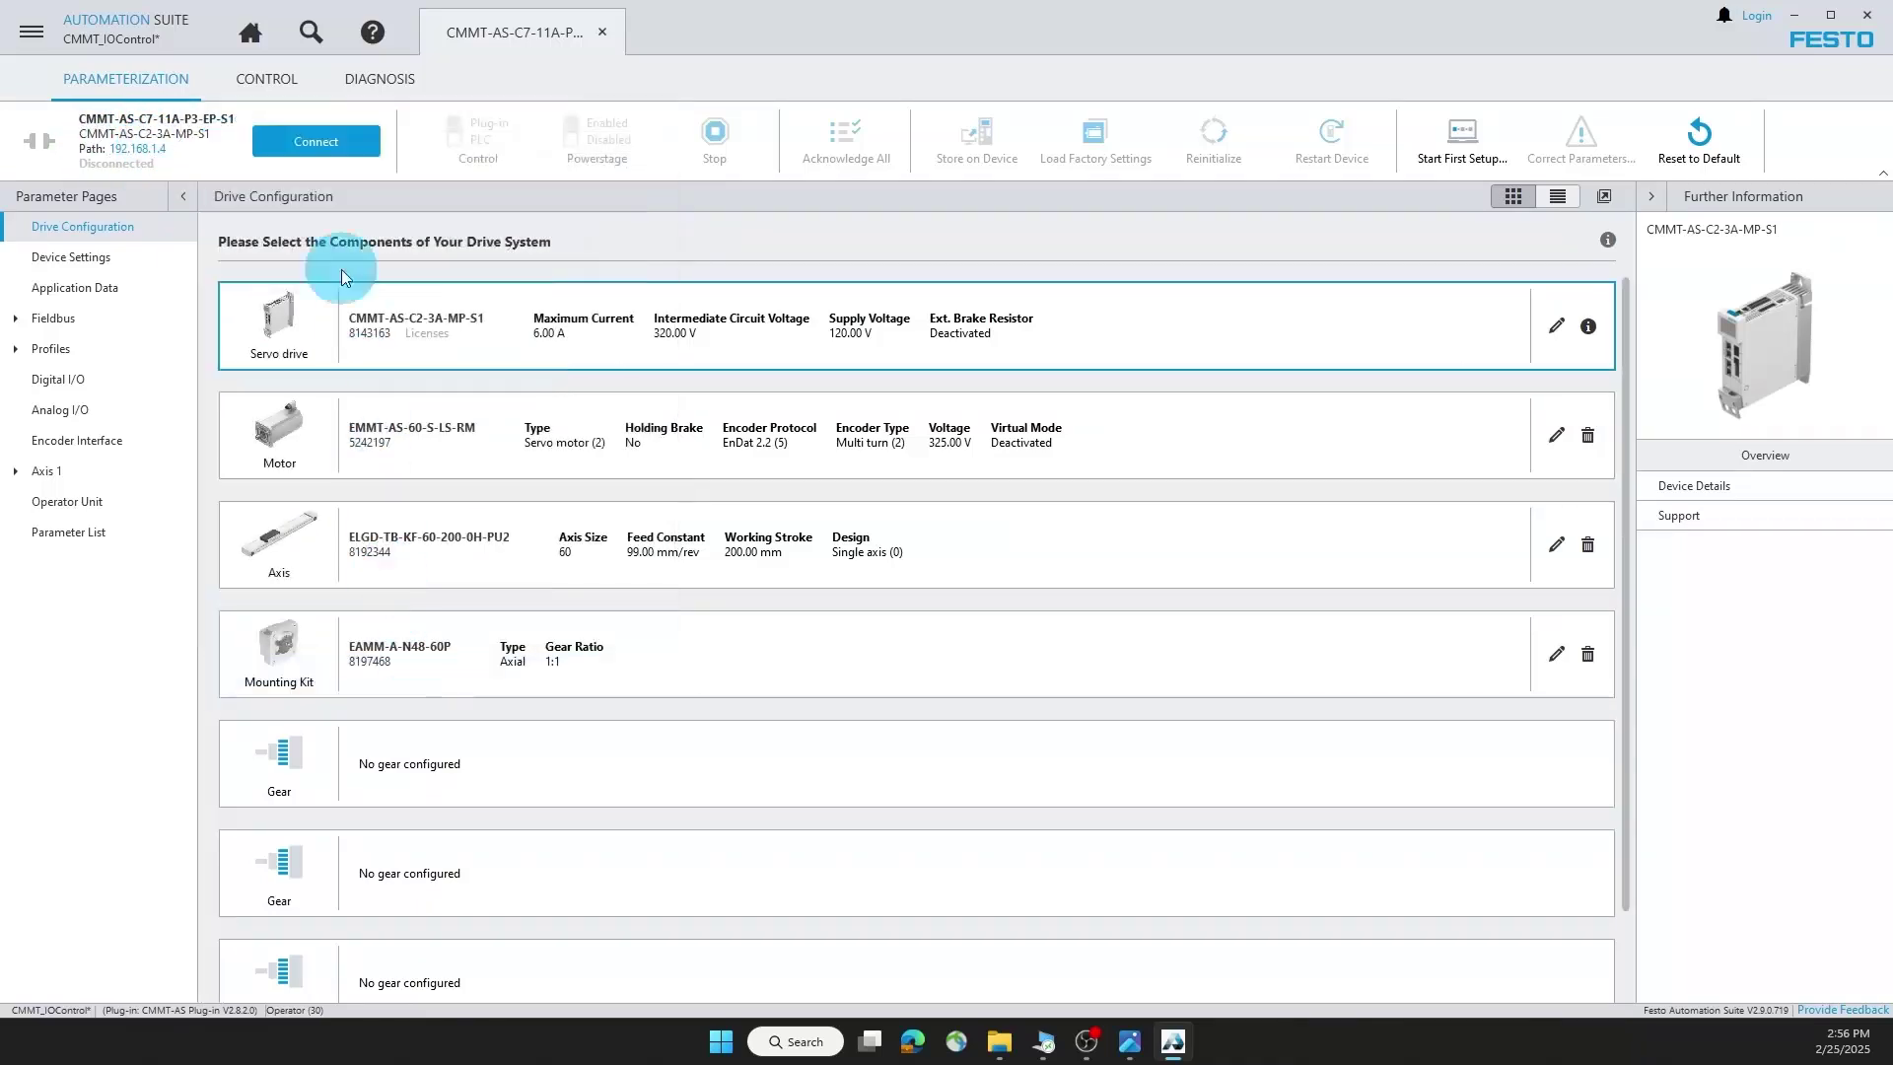
left_click(318, 142)
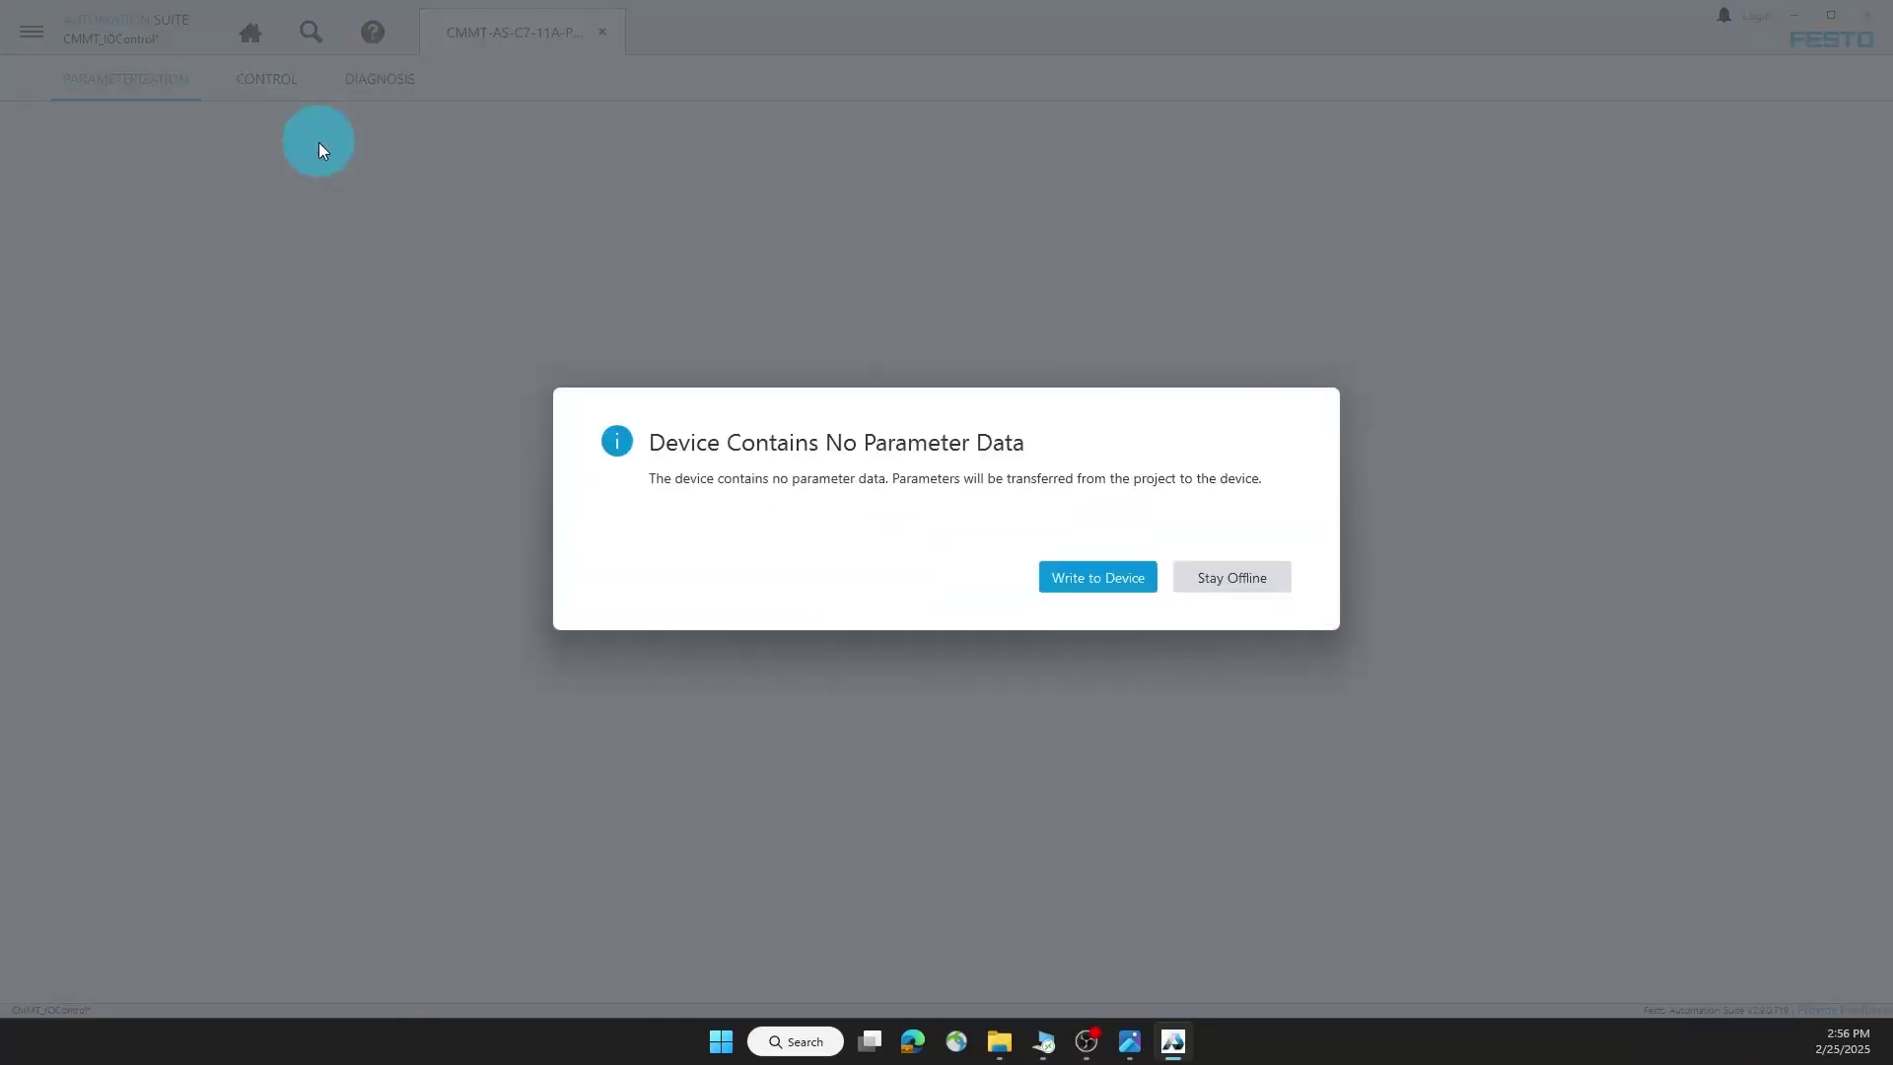
left_click(1094, 581)
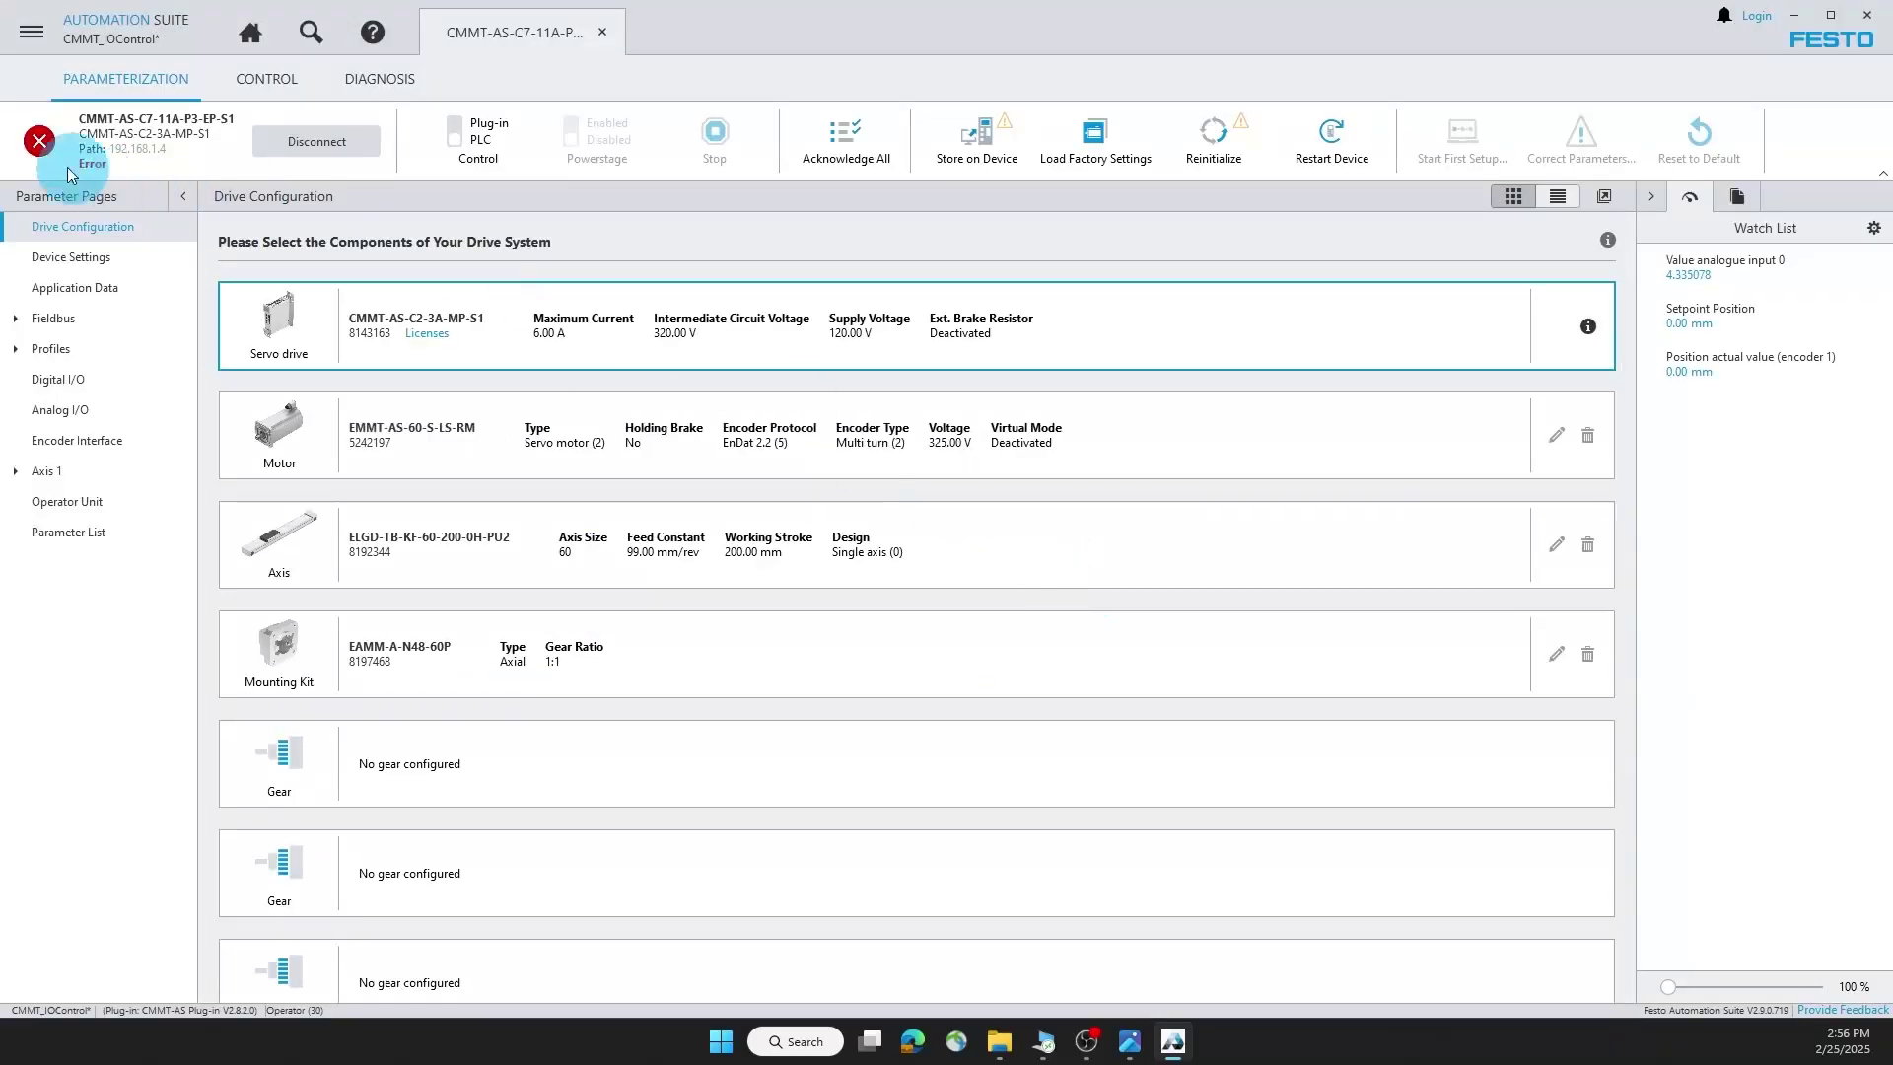
Store the parameters permanently, reinitialize the drive, and acknowledge all pending errors.
left_click(976, 136)
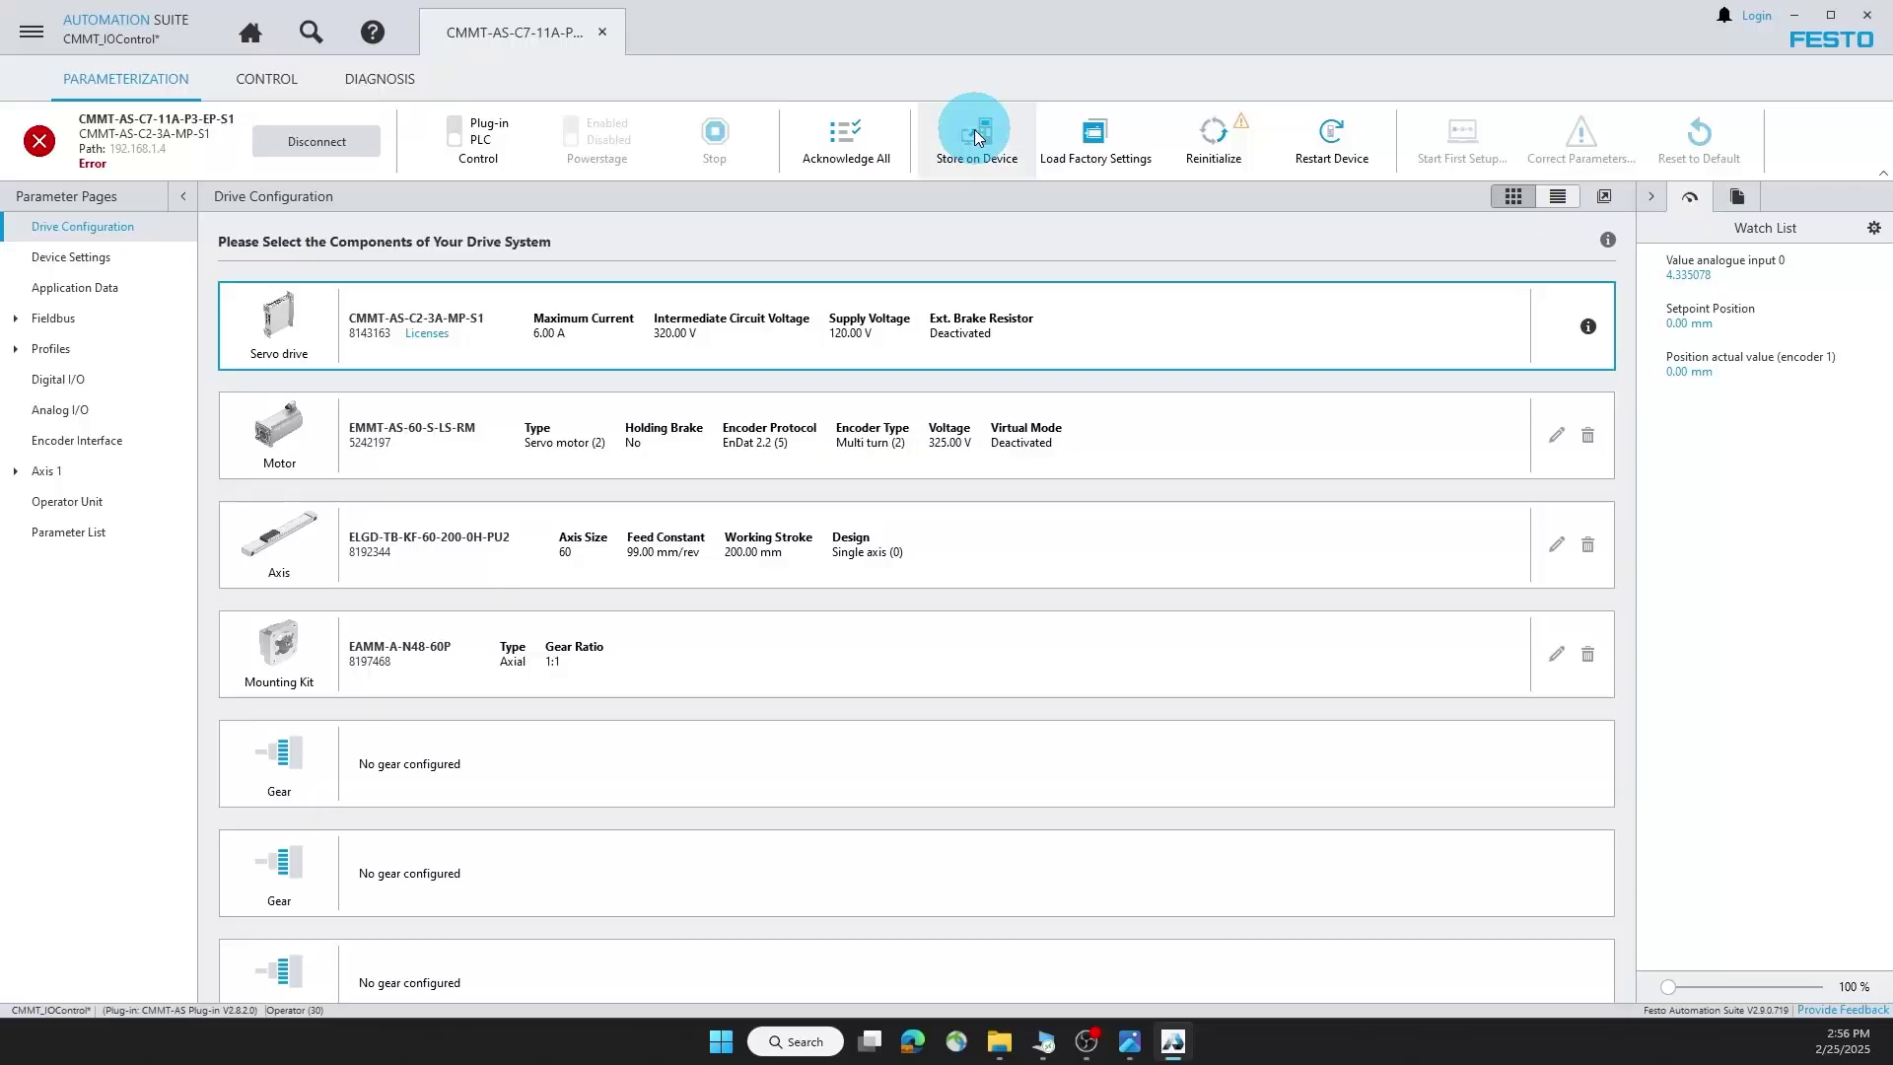
left_click(1217, 144)
left_click(1110, 582)
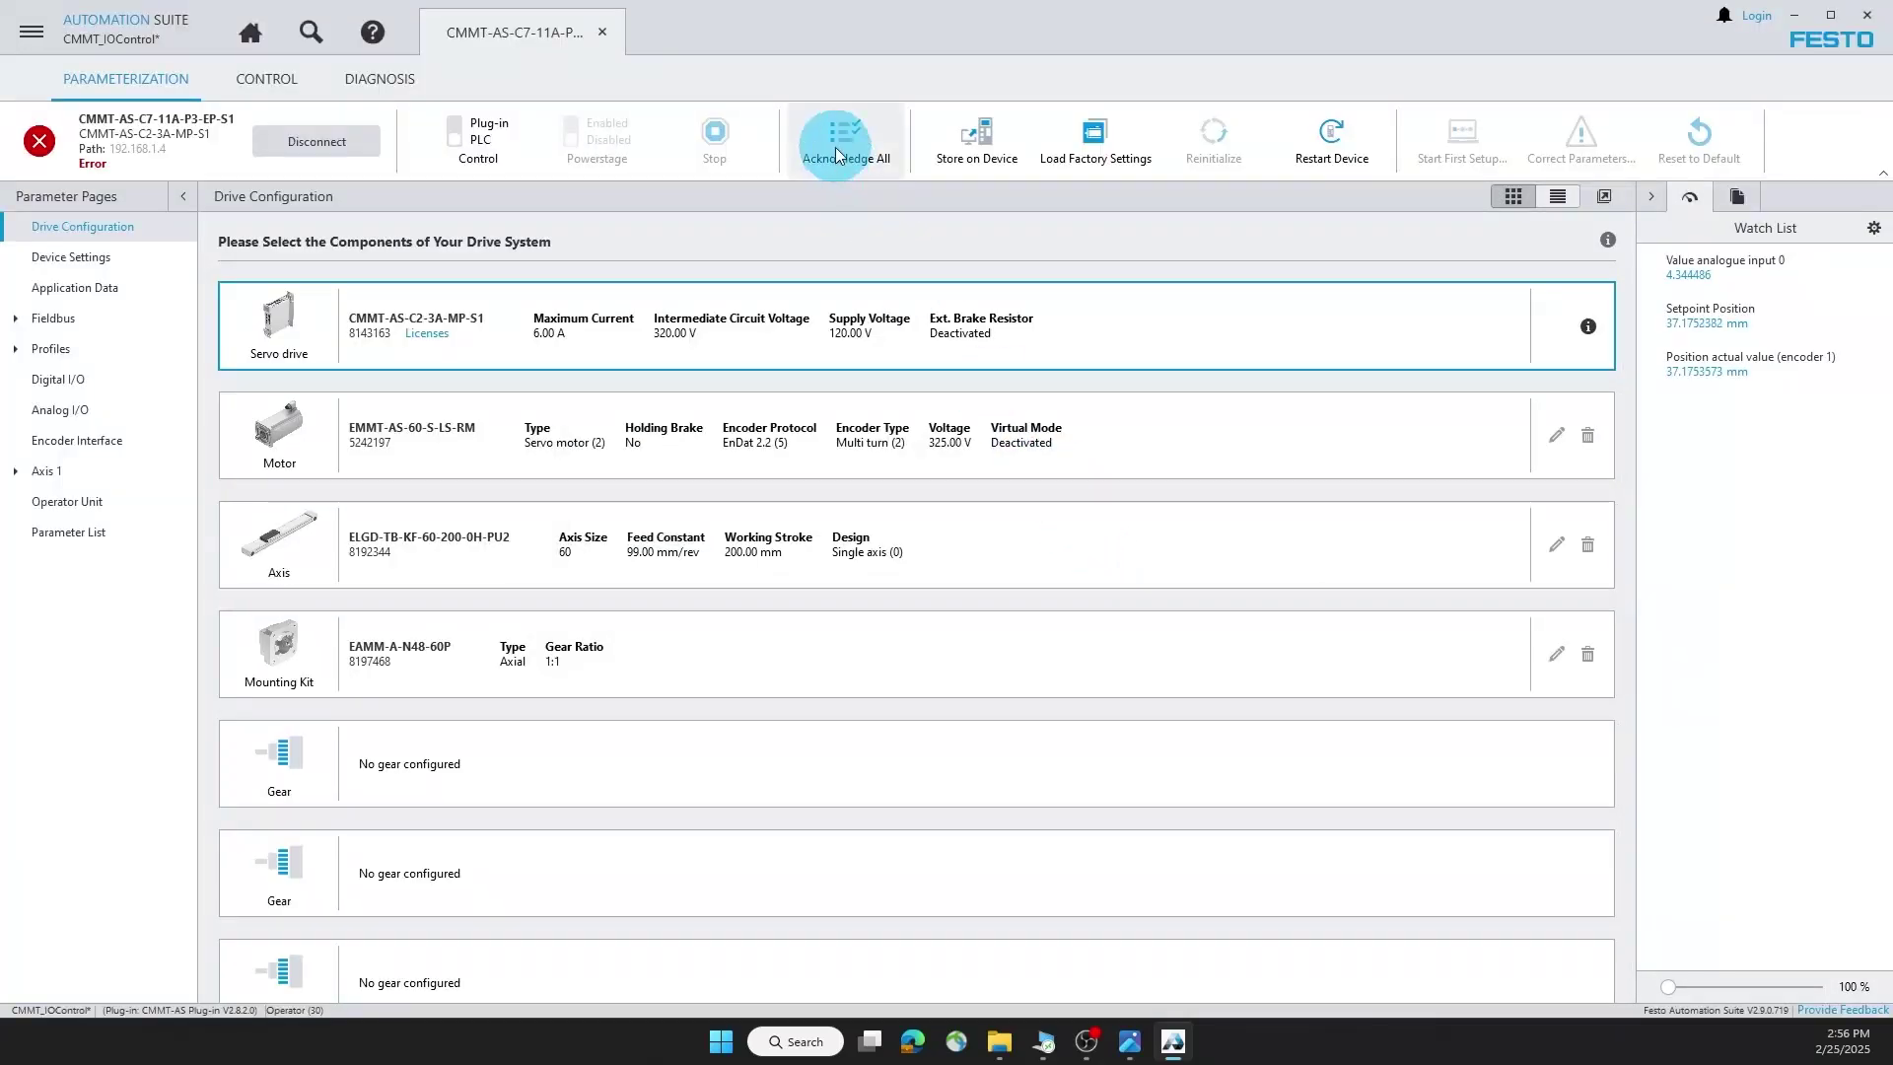
left_click(836, 146)
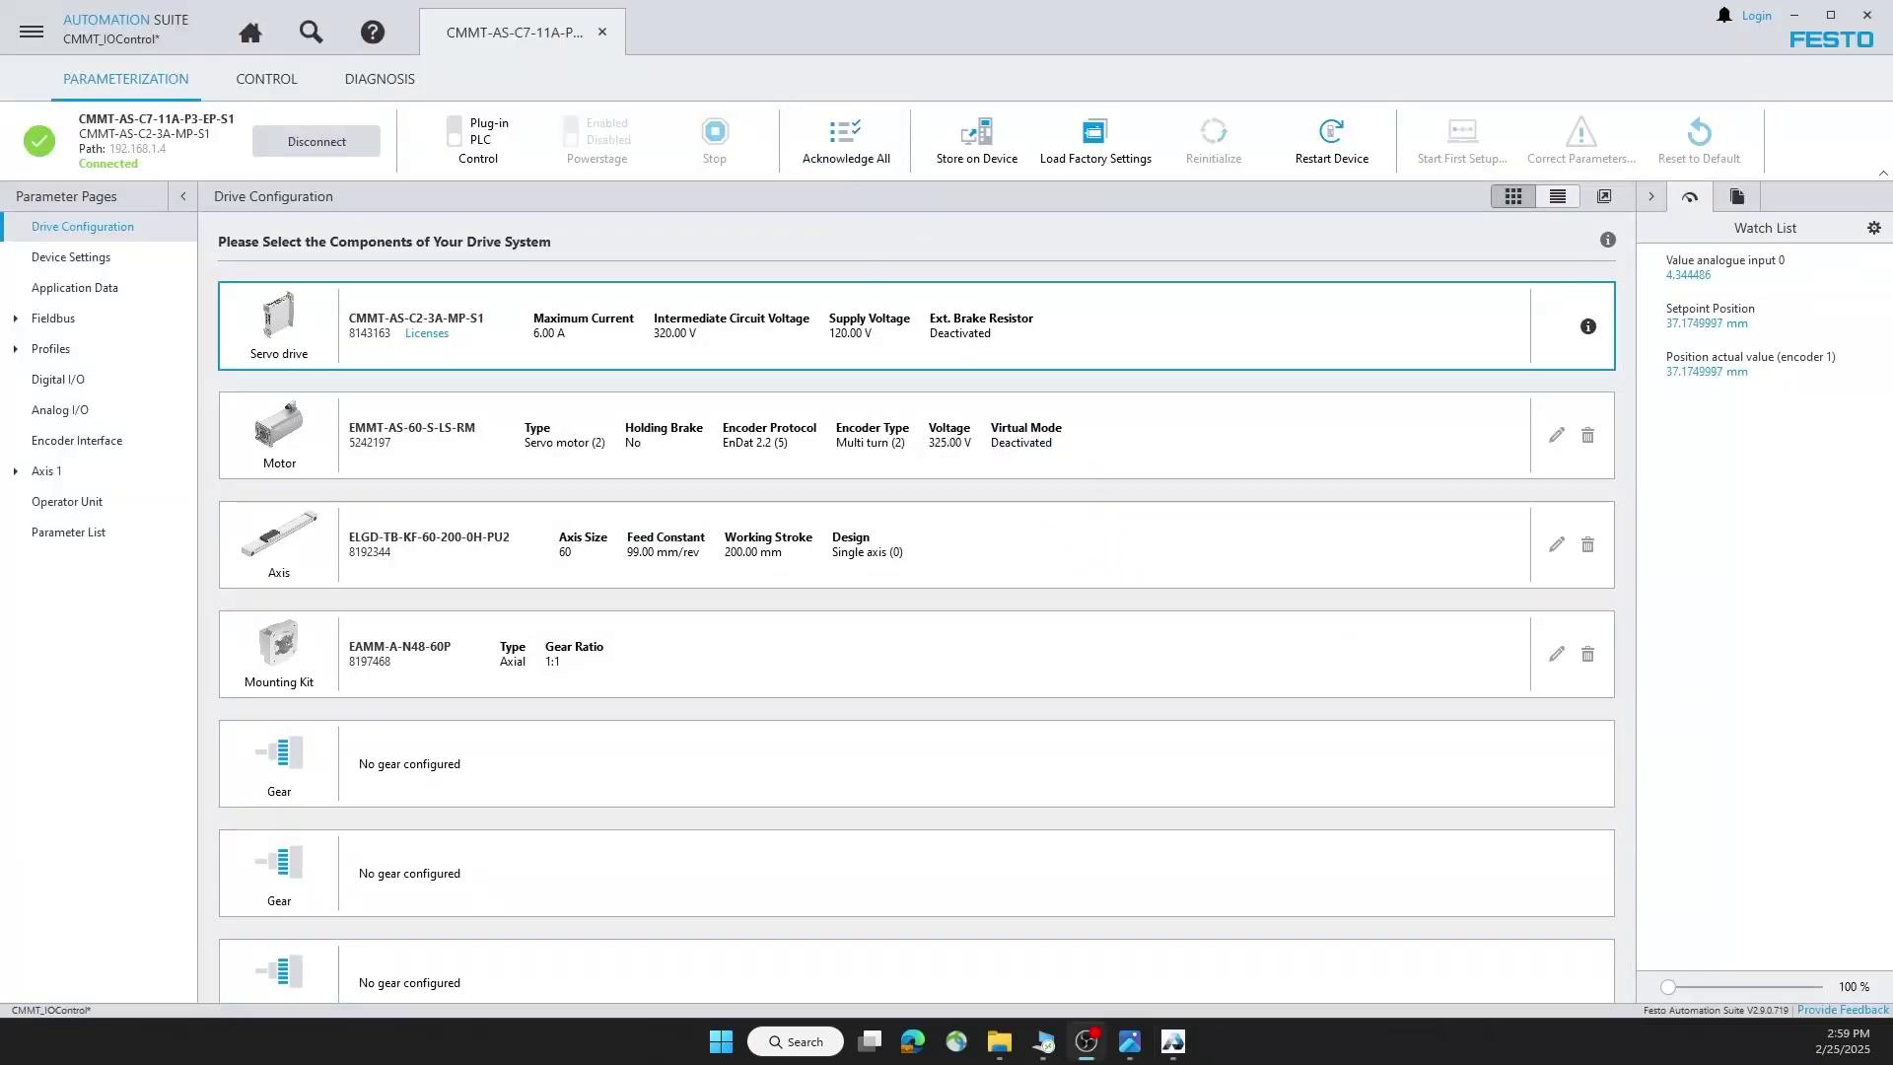
left_click(601, 418)
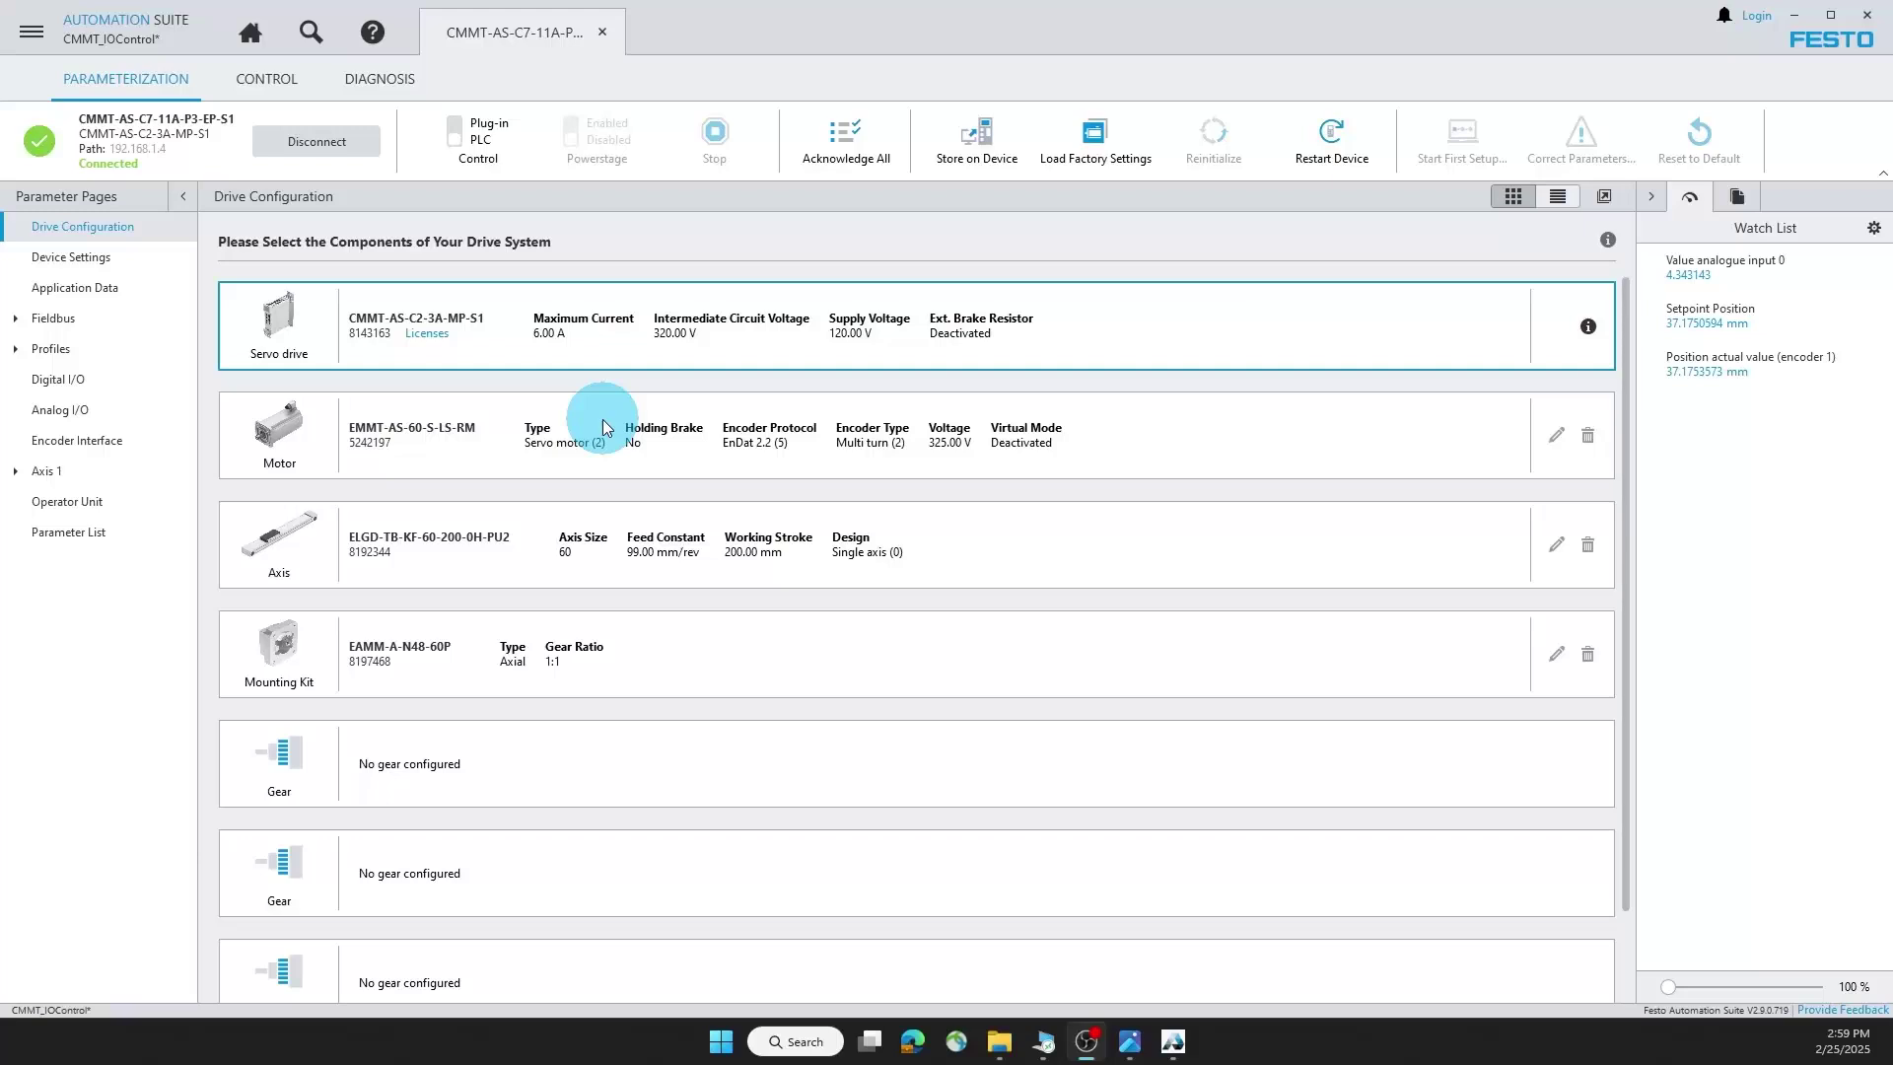
Watch X1A inputs STO-A, STO-B, SBC-A, SBC-B and AIN0 on Diagnosis > I/O State.
left_click(368, 80)
left_click(201, 286)
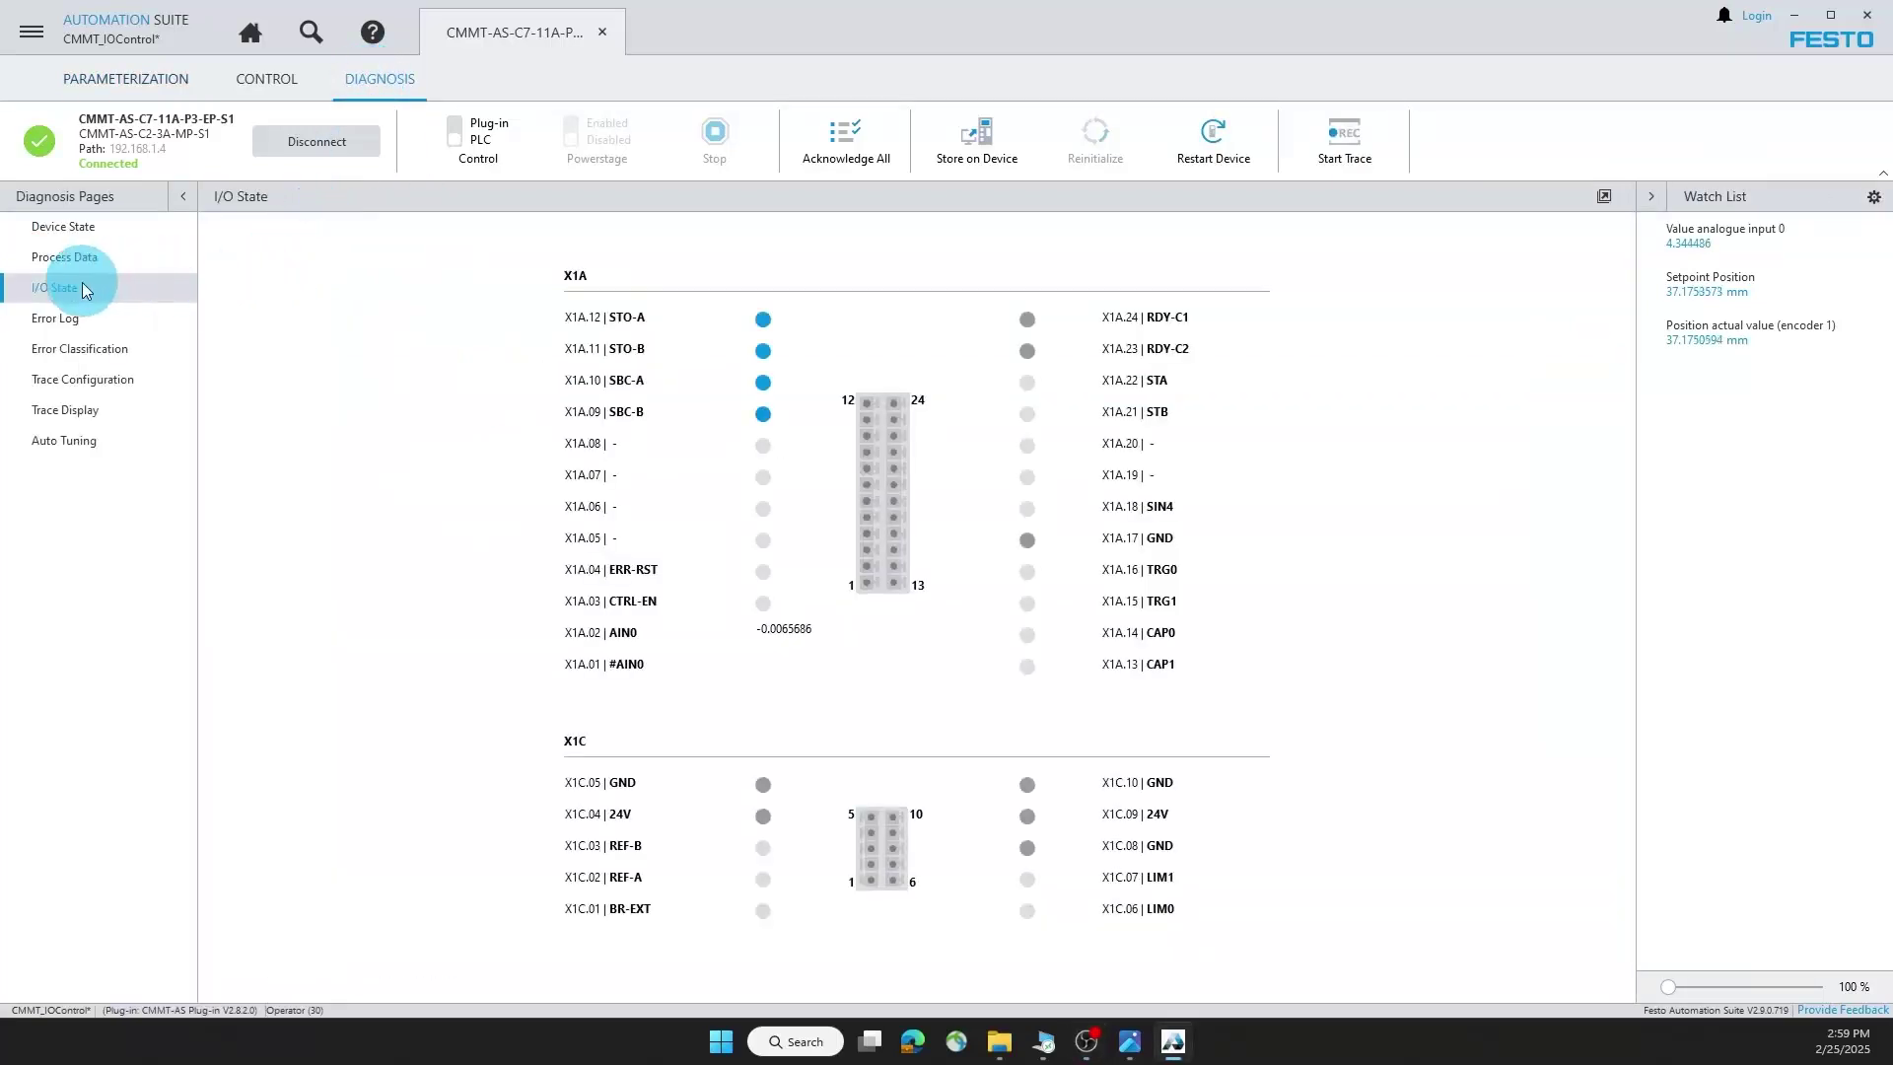
left_click(677, 418)
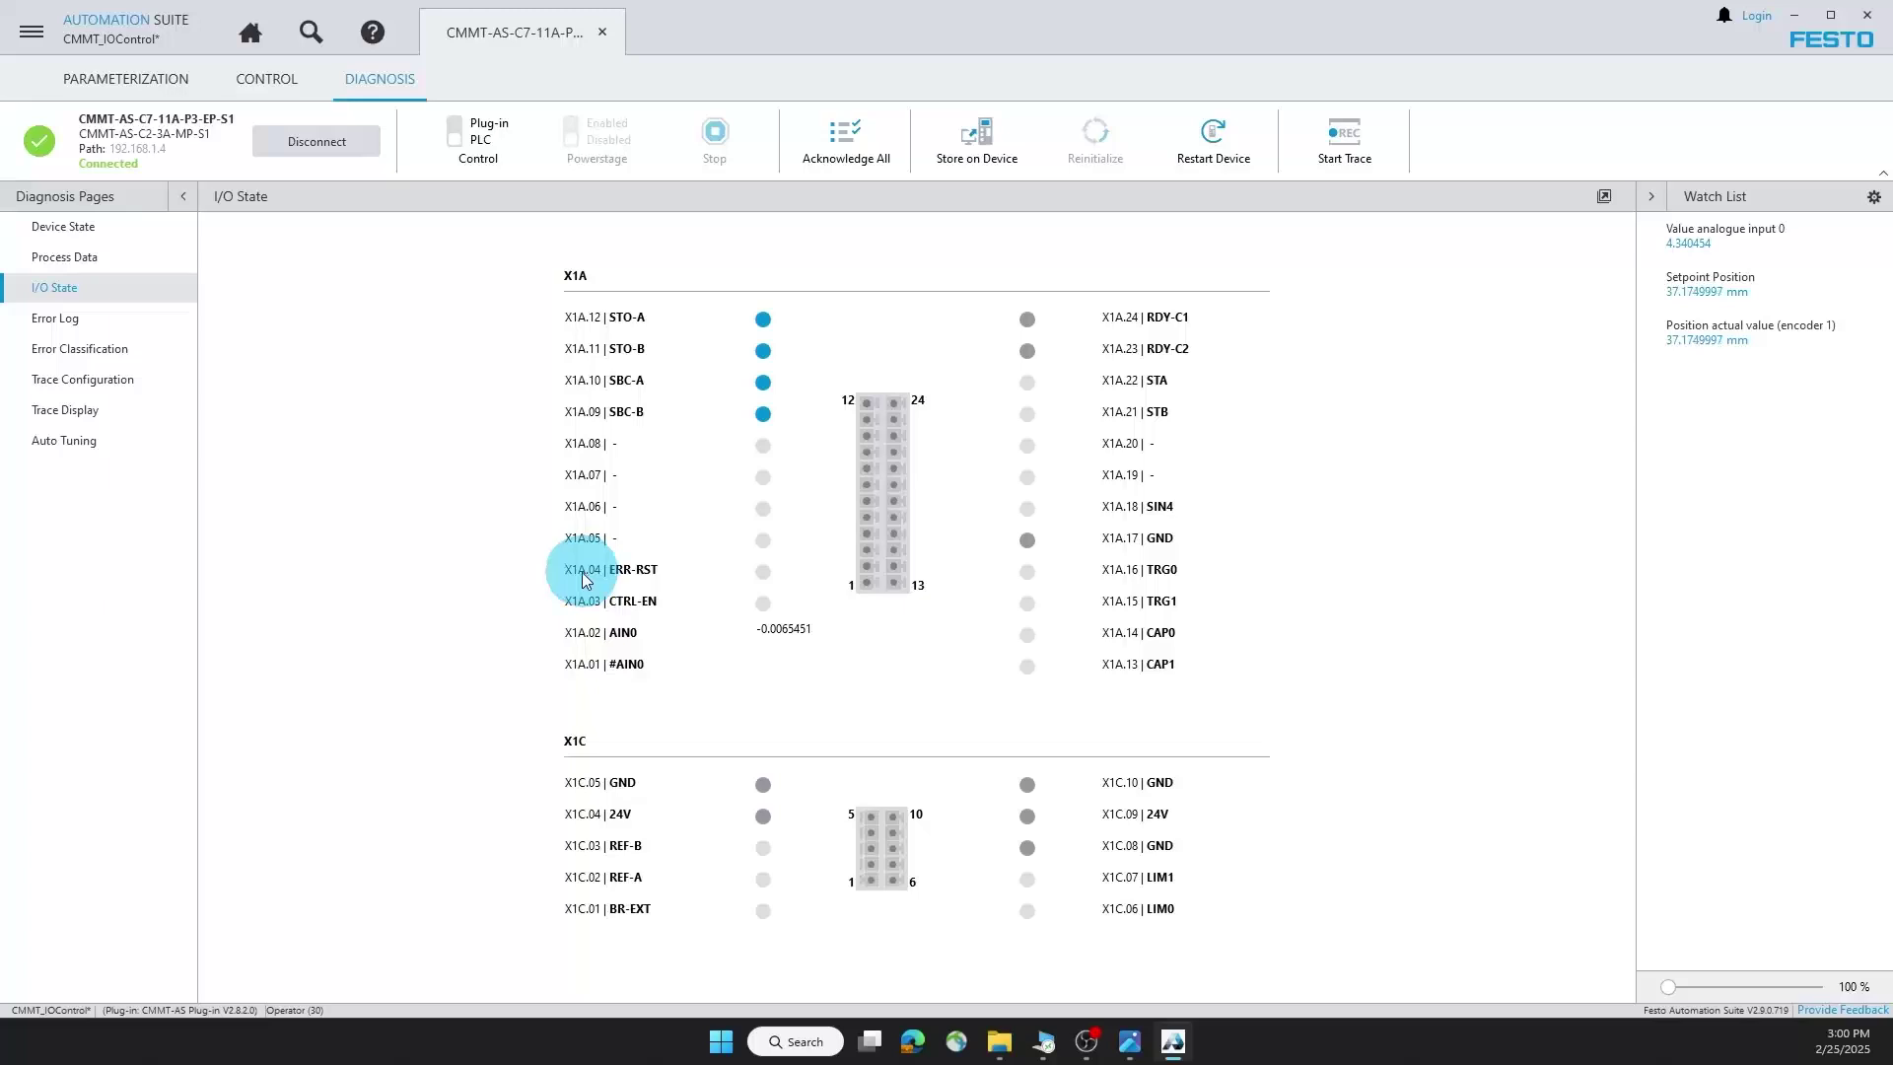
mouse_move(755, 565)
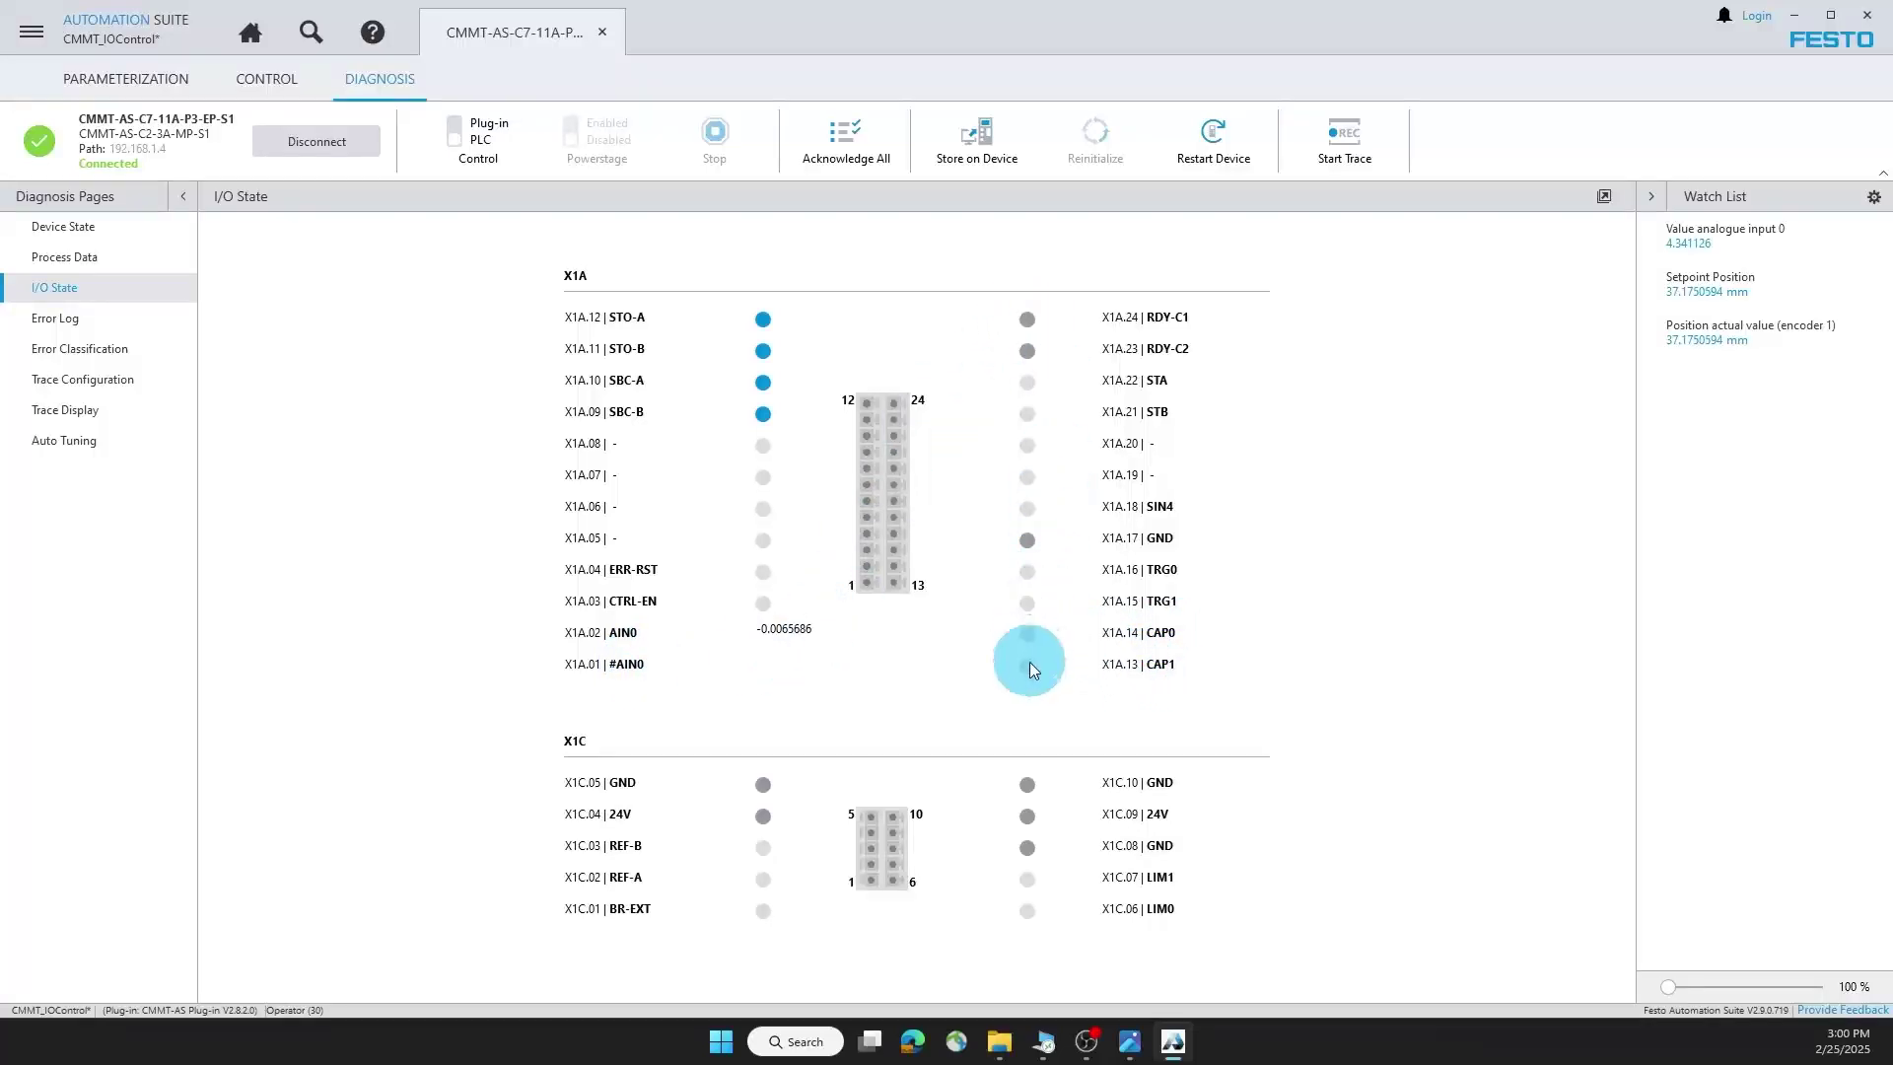
mouse_move(1029, 665)
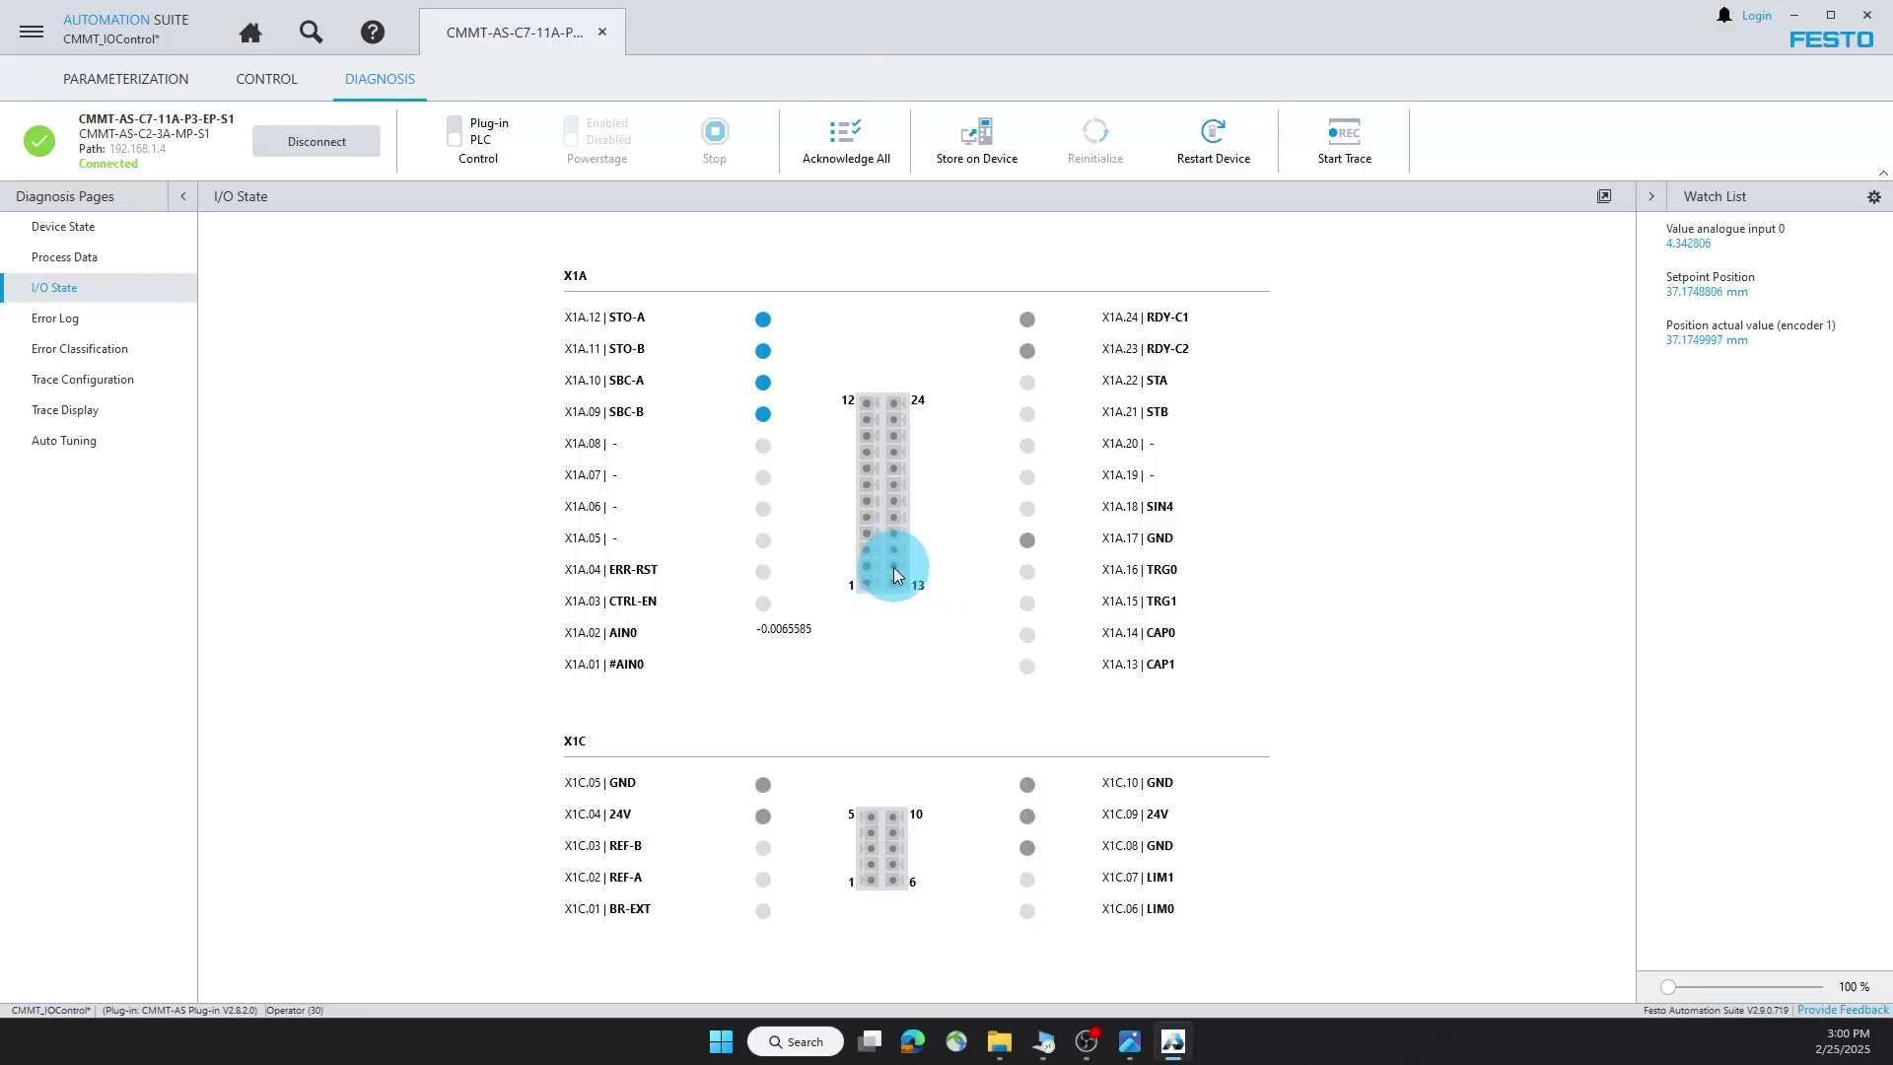
Open the Axis 1 Record Table under Parameterization.
left_click(133, 85)
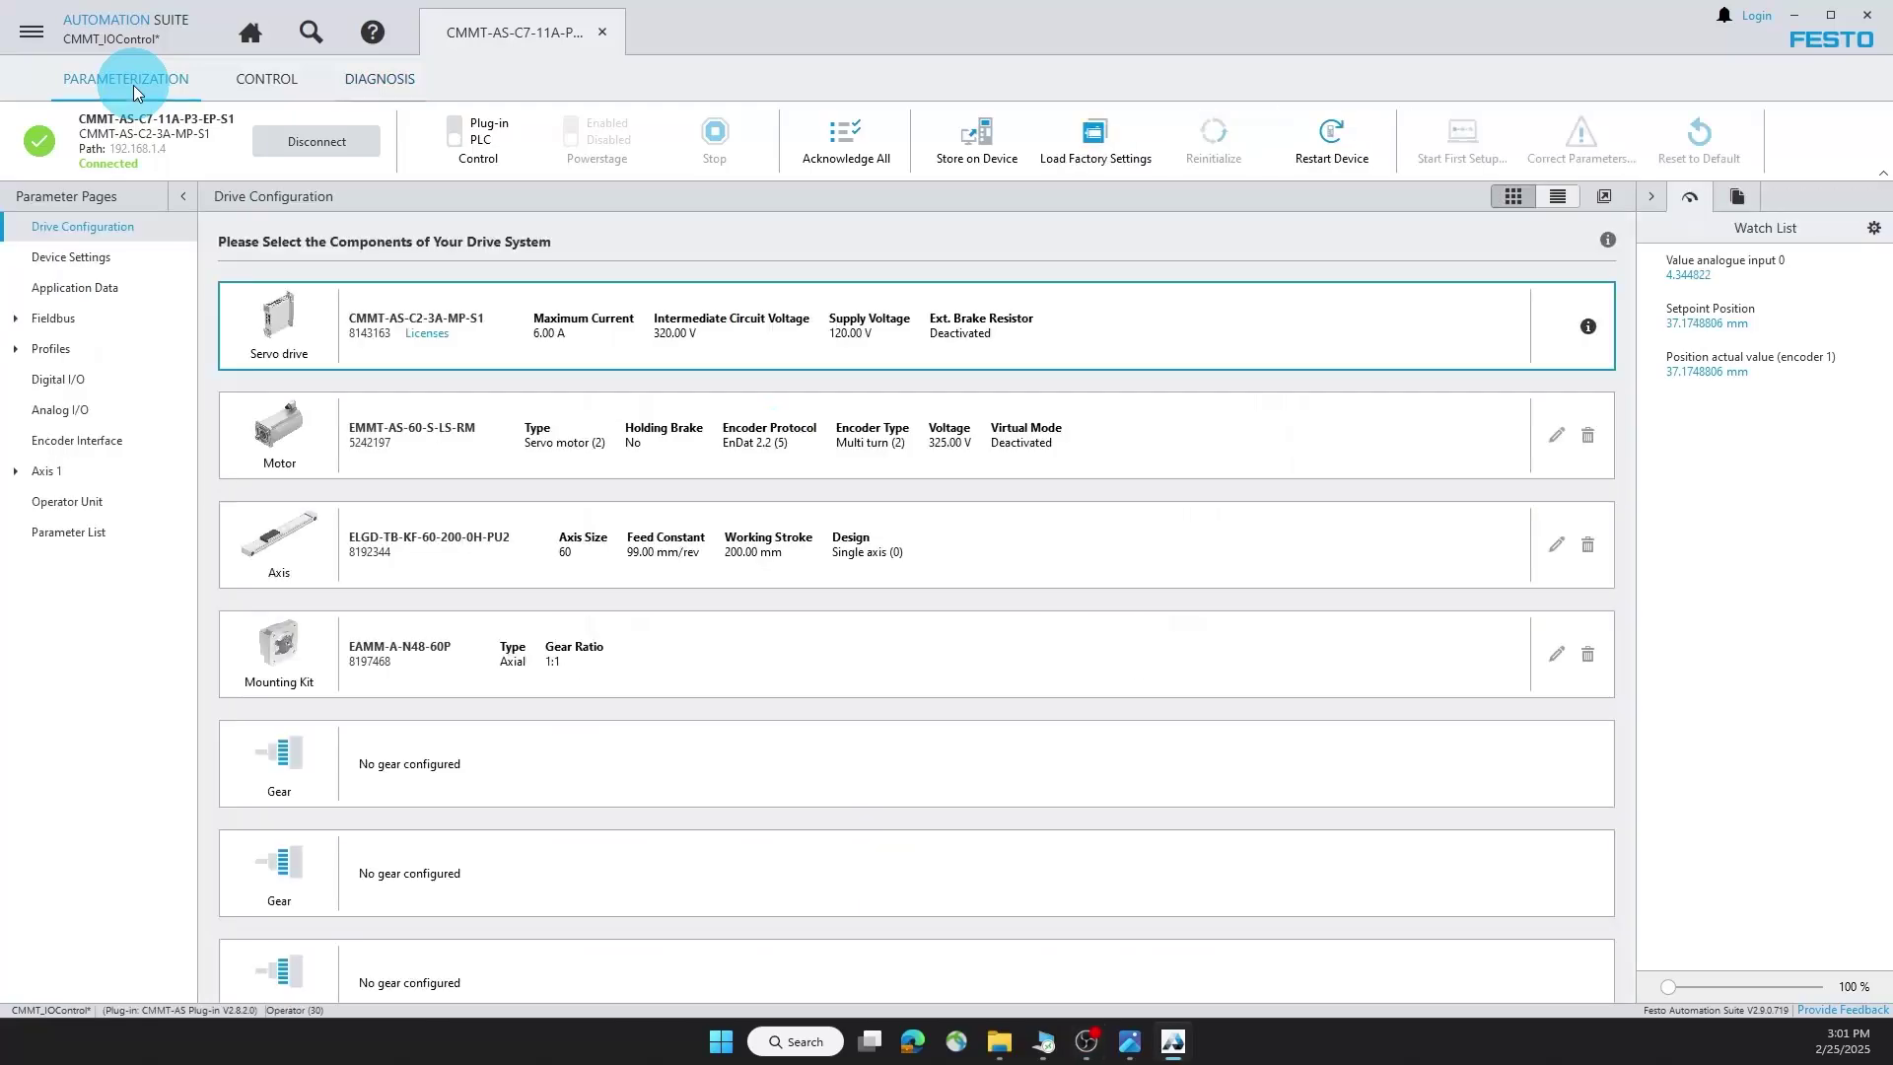
left_click(16, 472)
left_click(79, 592)
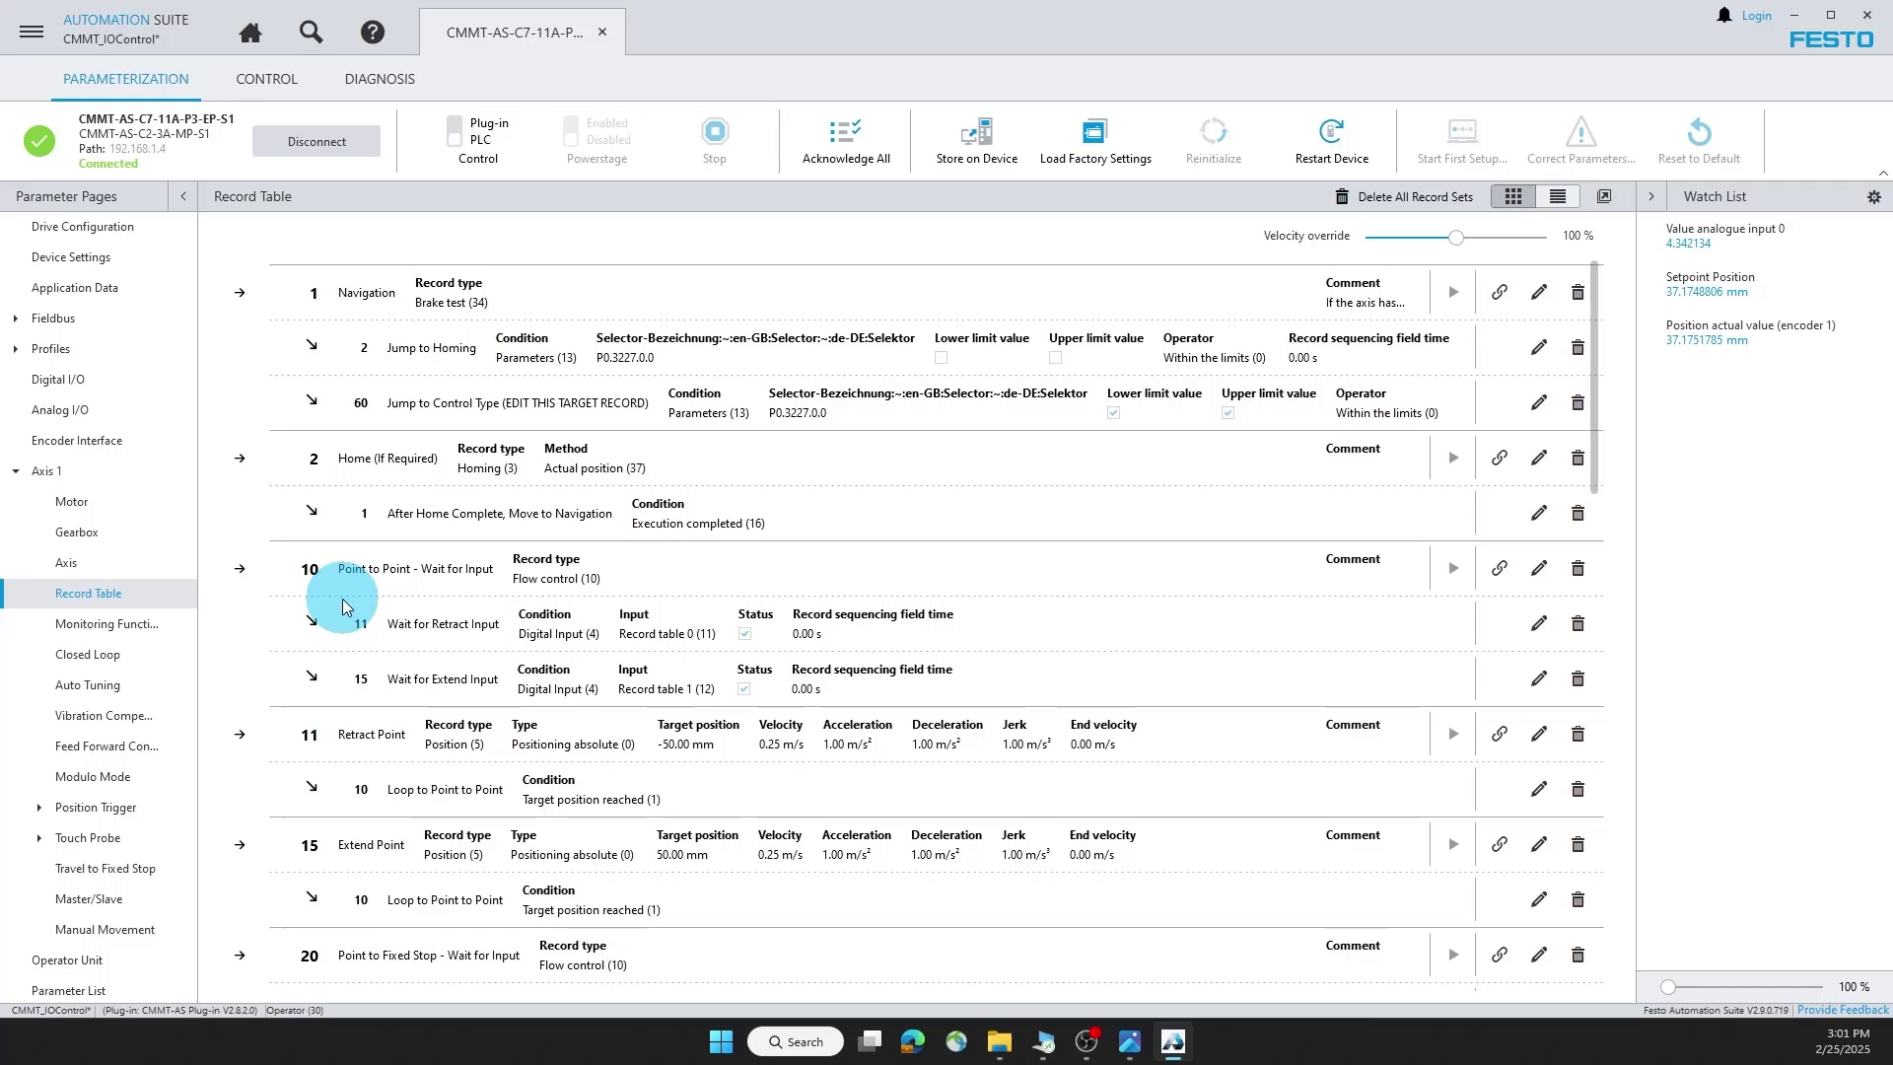
left_click_drag(353, 404, 345, 313)
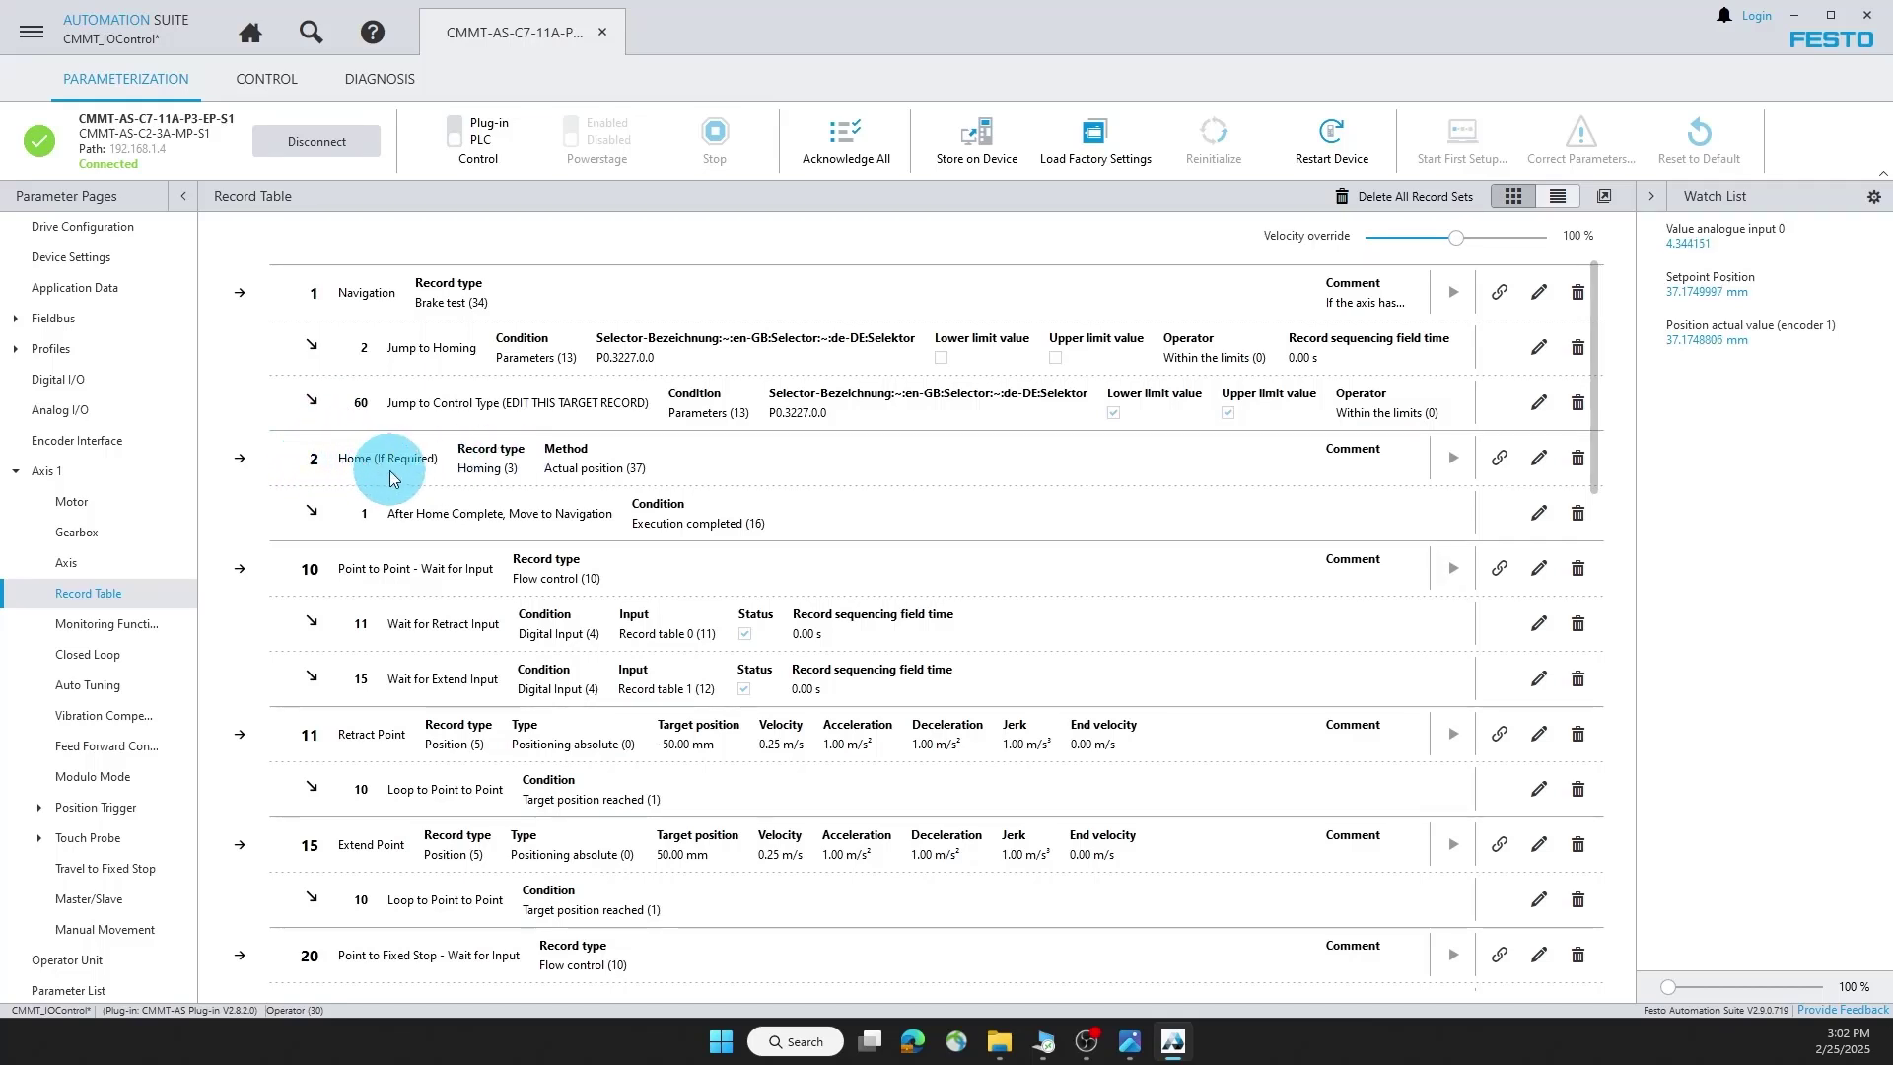
Edit record 2's homing record set, keeping the Actual position (37) method.
left_click(1542, 460)
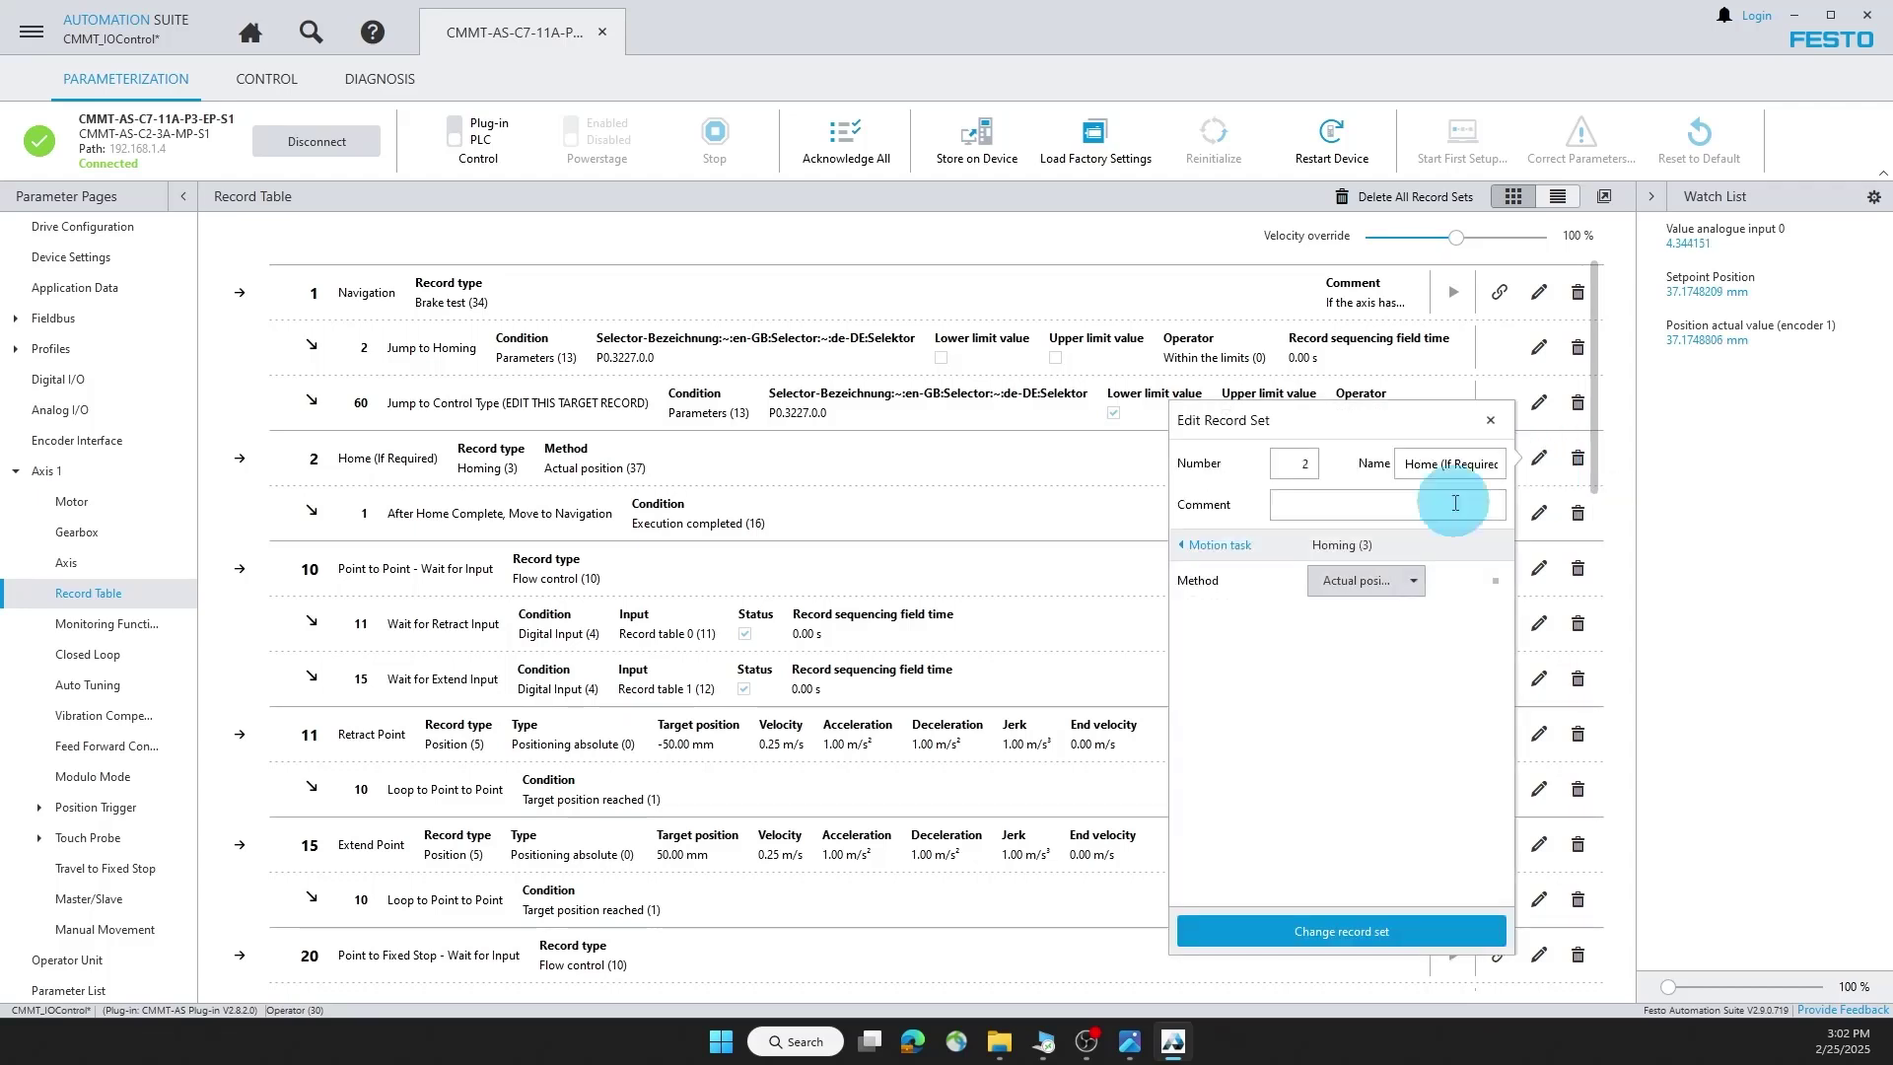
left_click(1358, 588)
left_click(1358, 588)
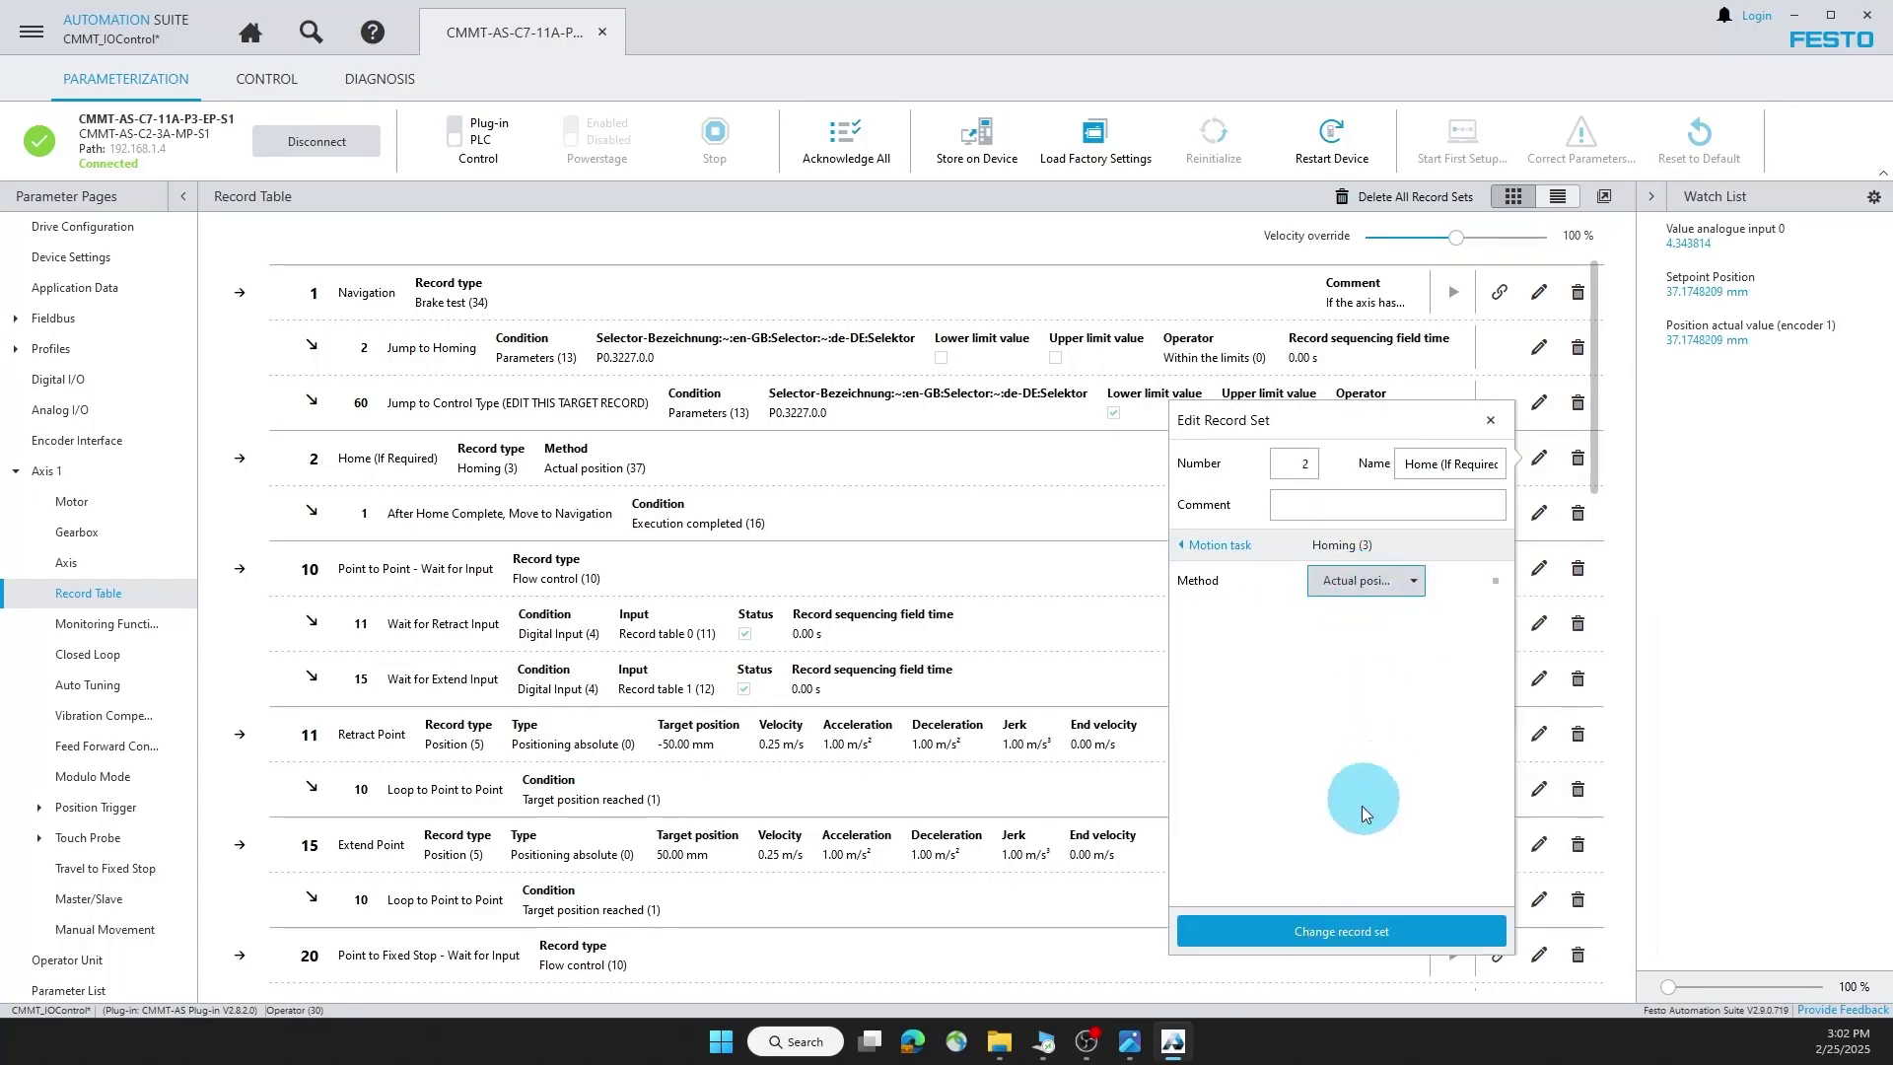
left_click(1329, 928)
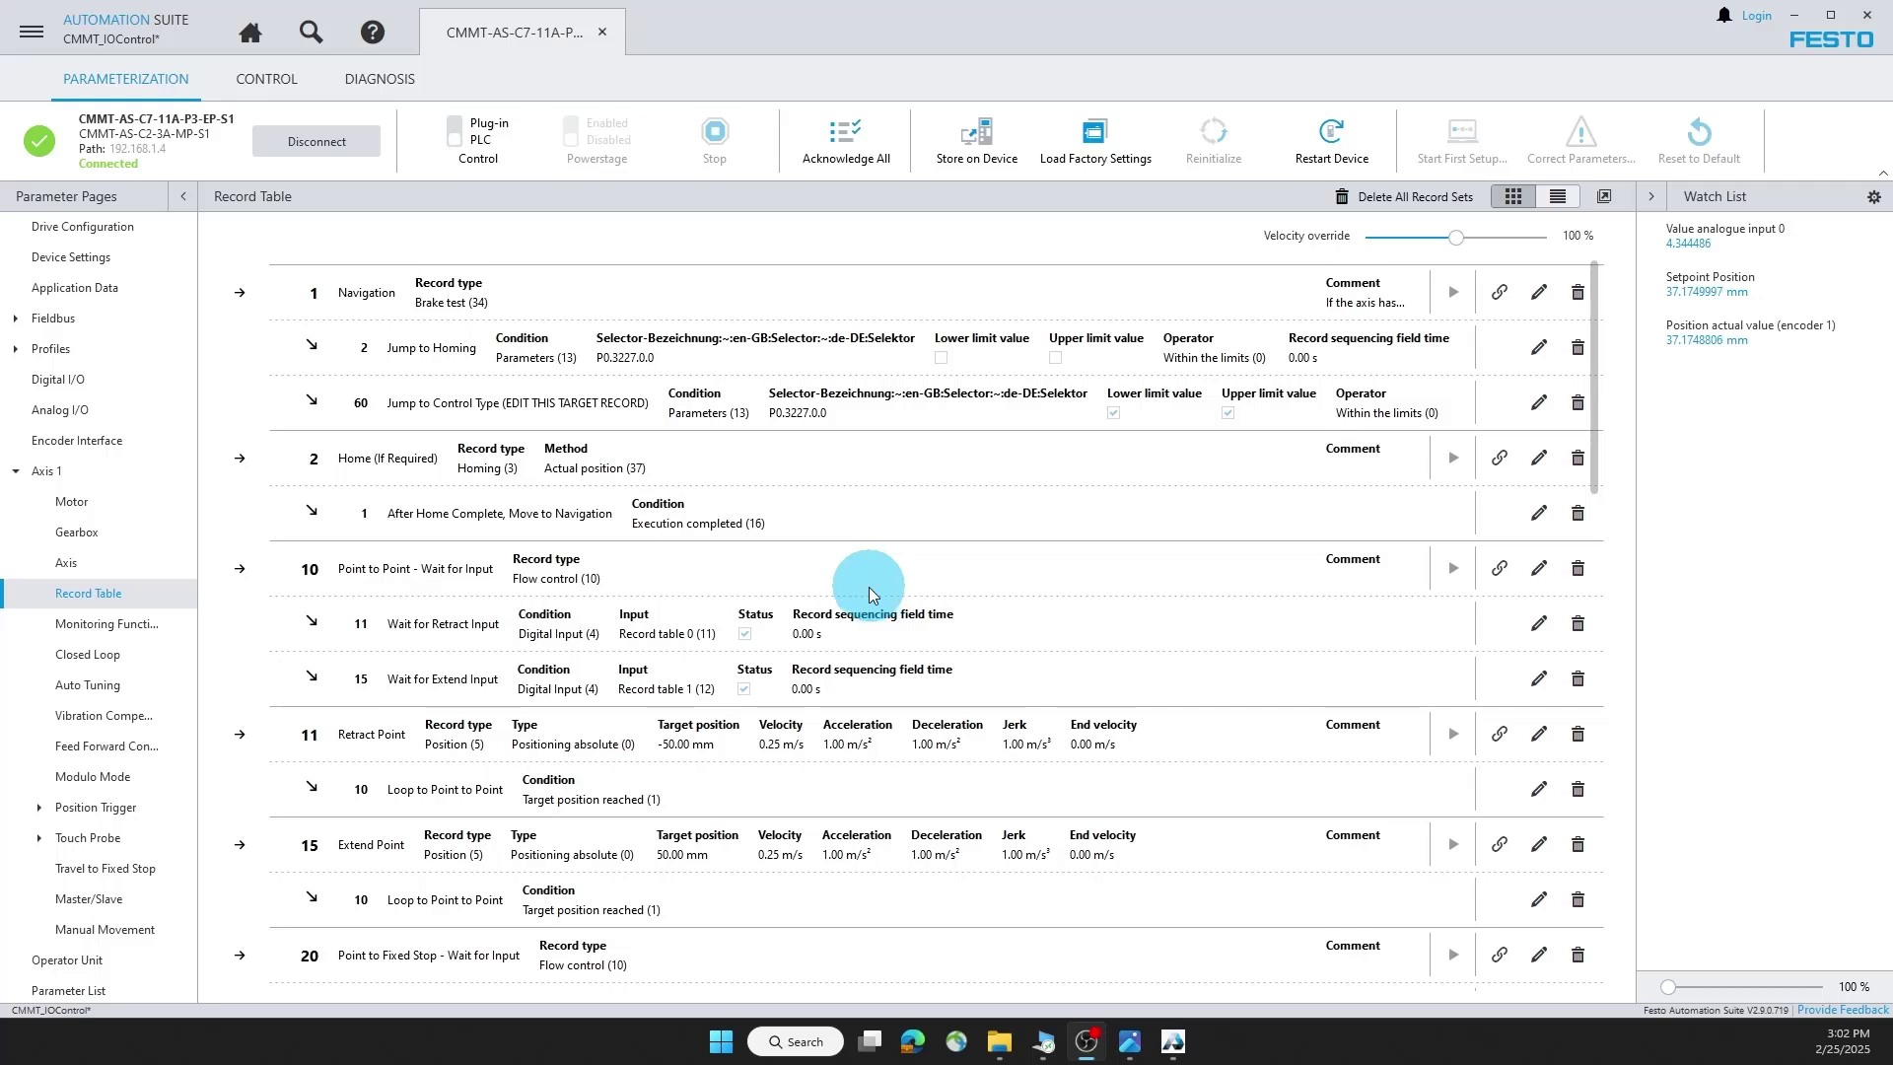
Look up Index for controller enable (still 1) in the parameter list, then return to the Record Table.
left_click(67, 989)
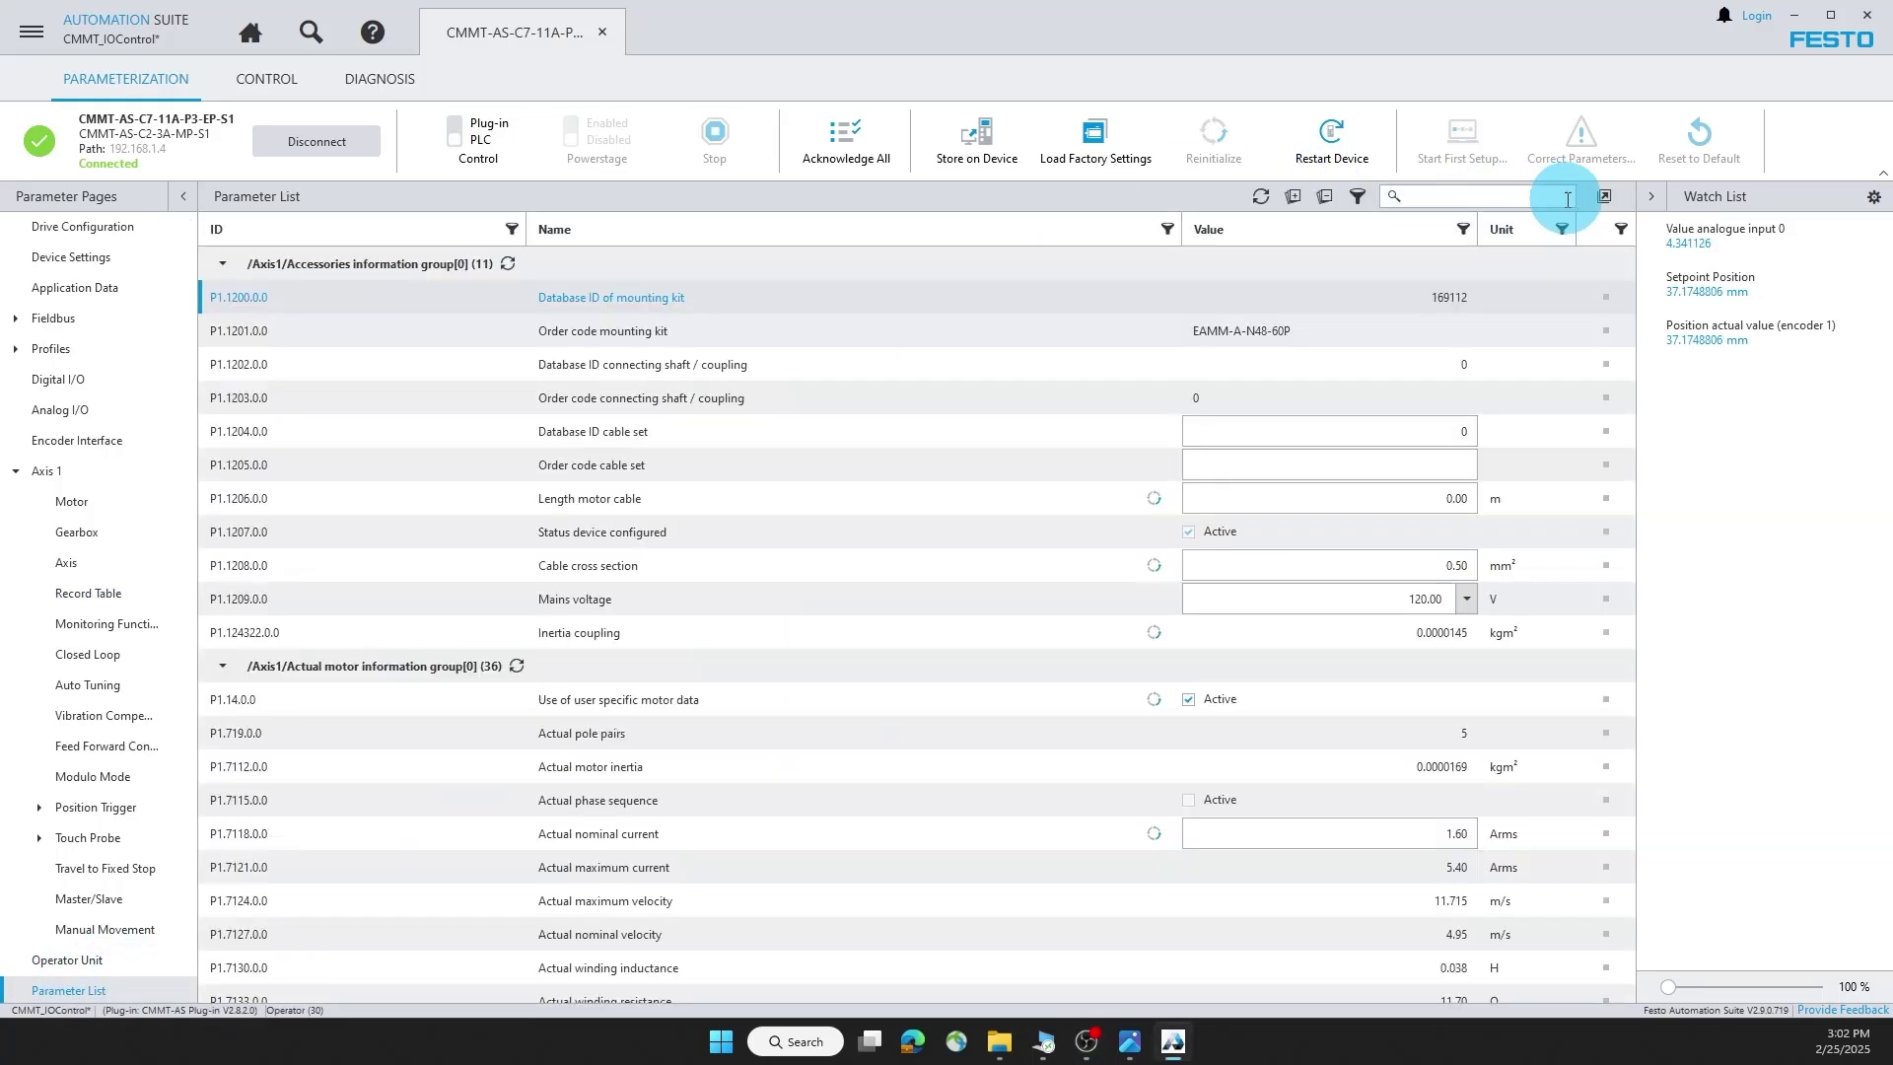
left_click(1524, 199)
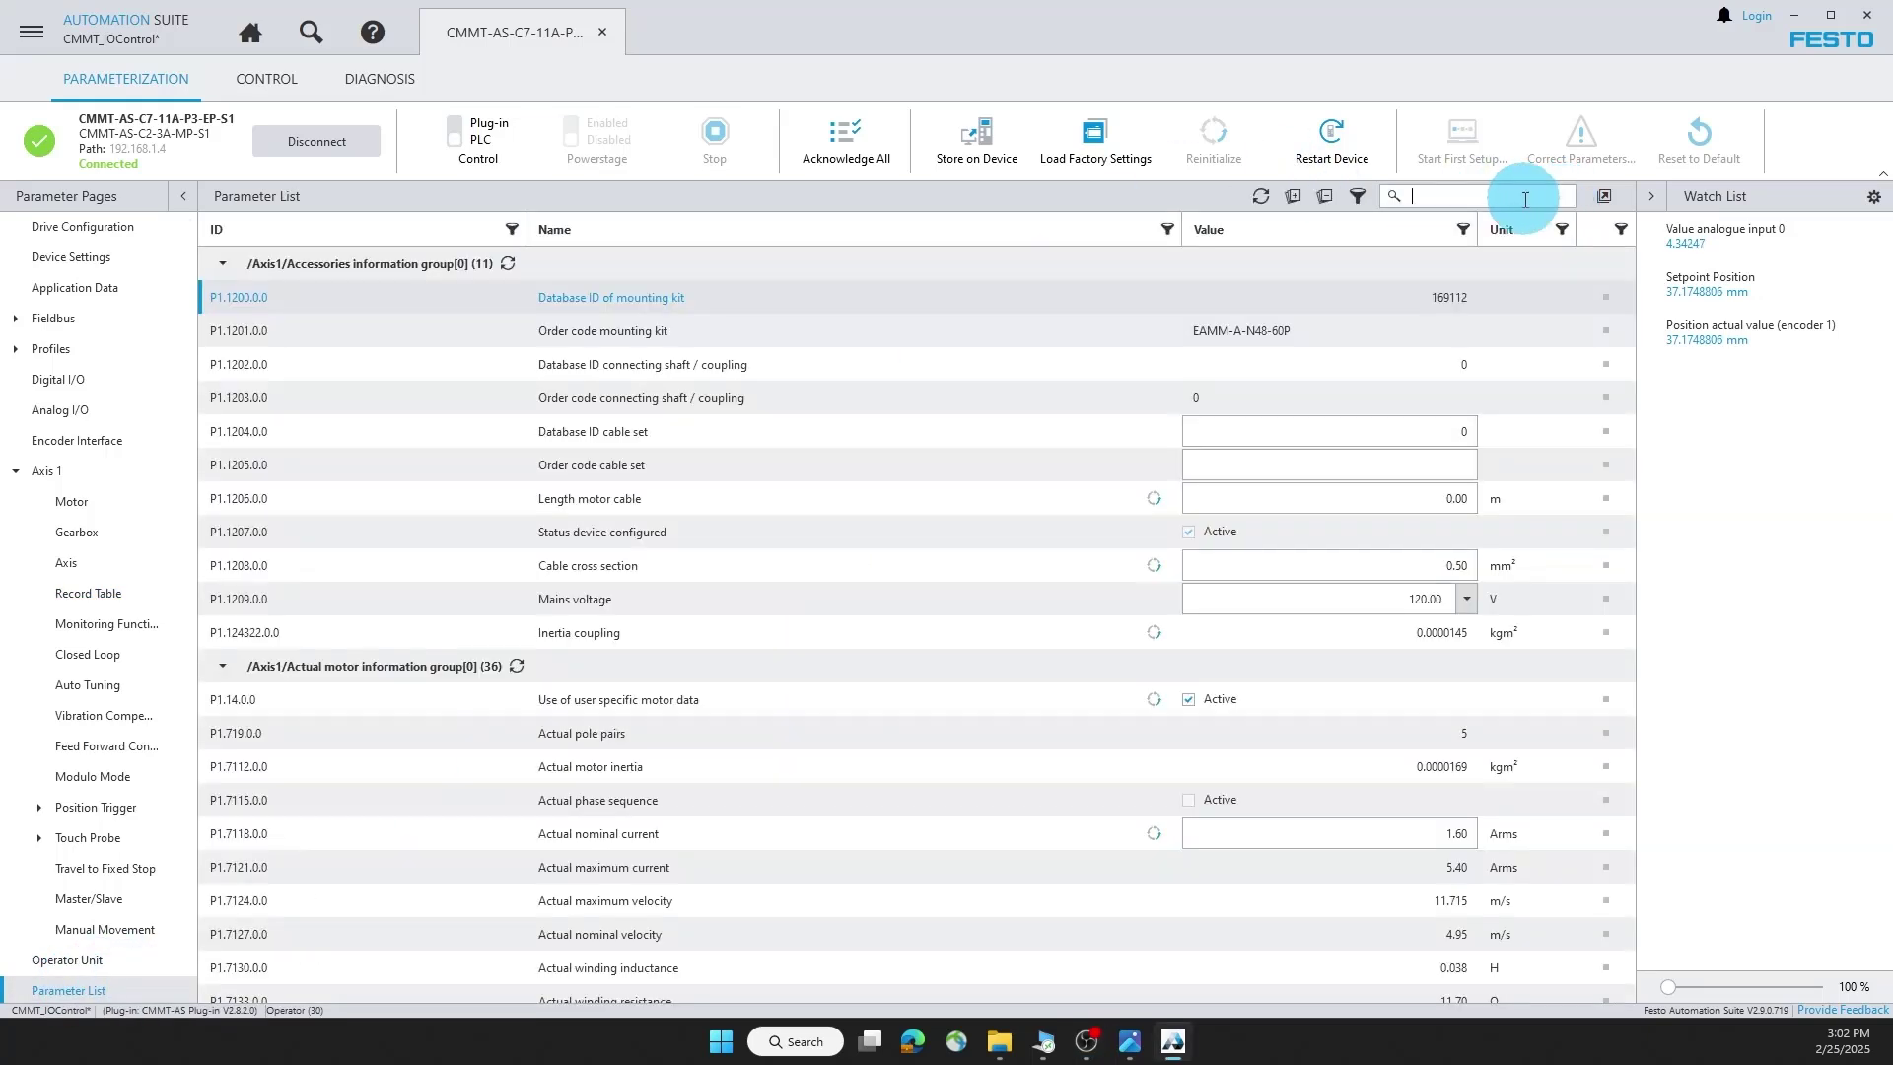
type("index")
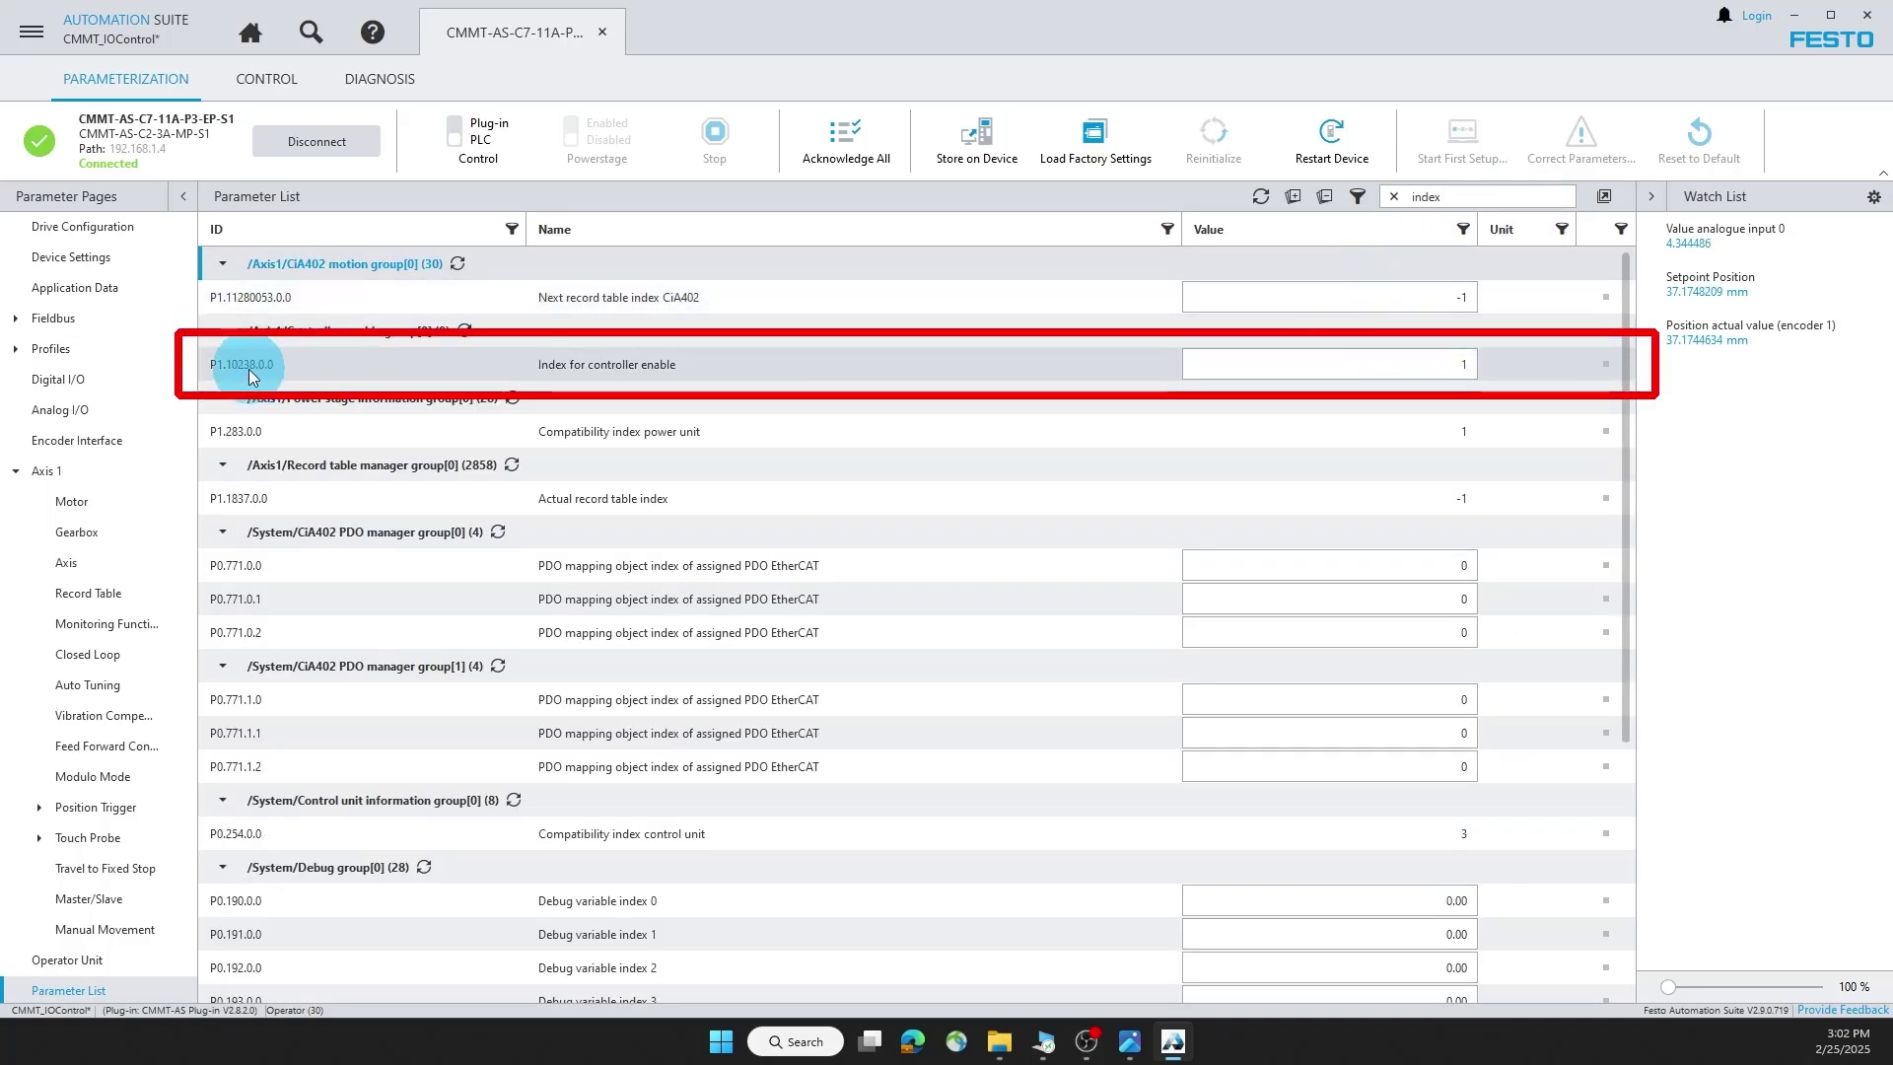
left_click(1605, 364)
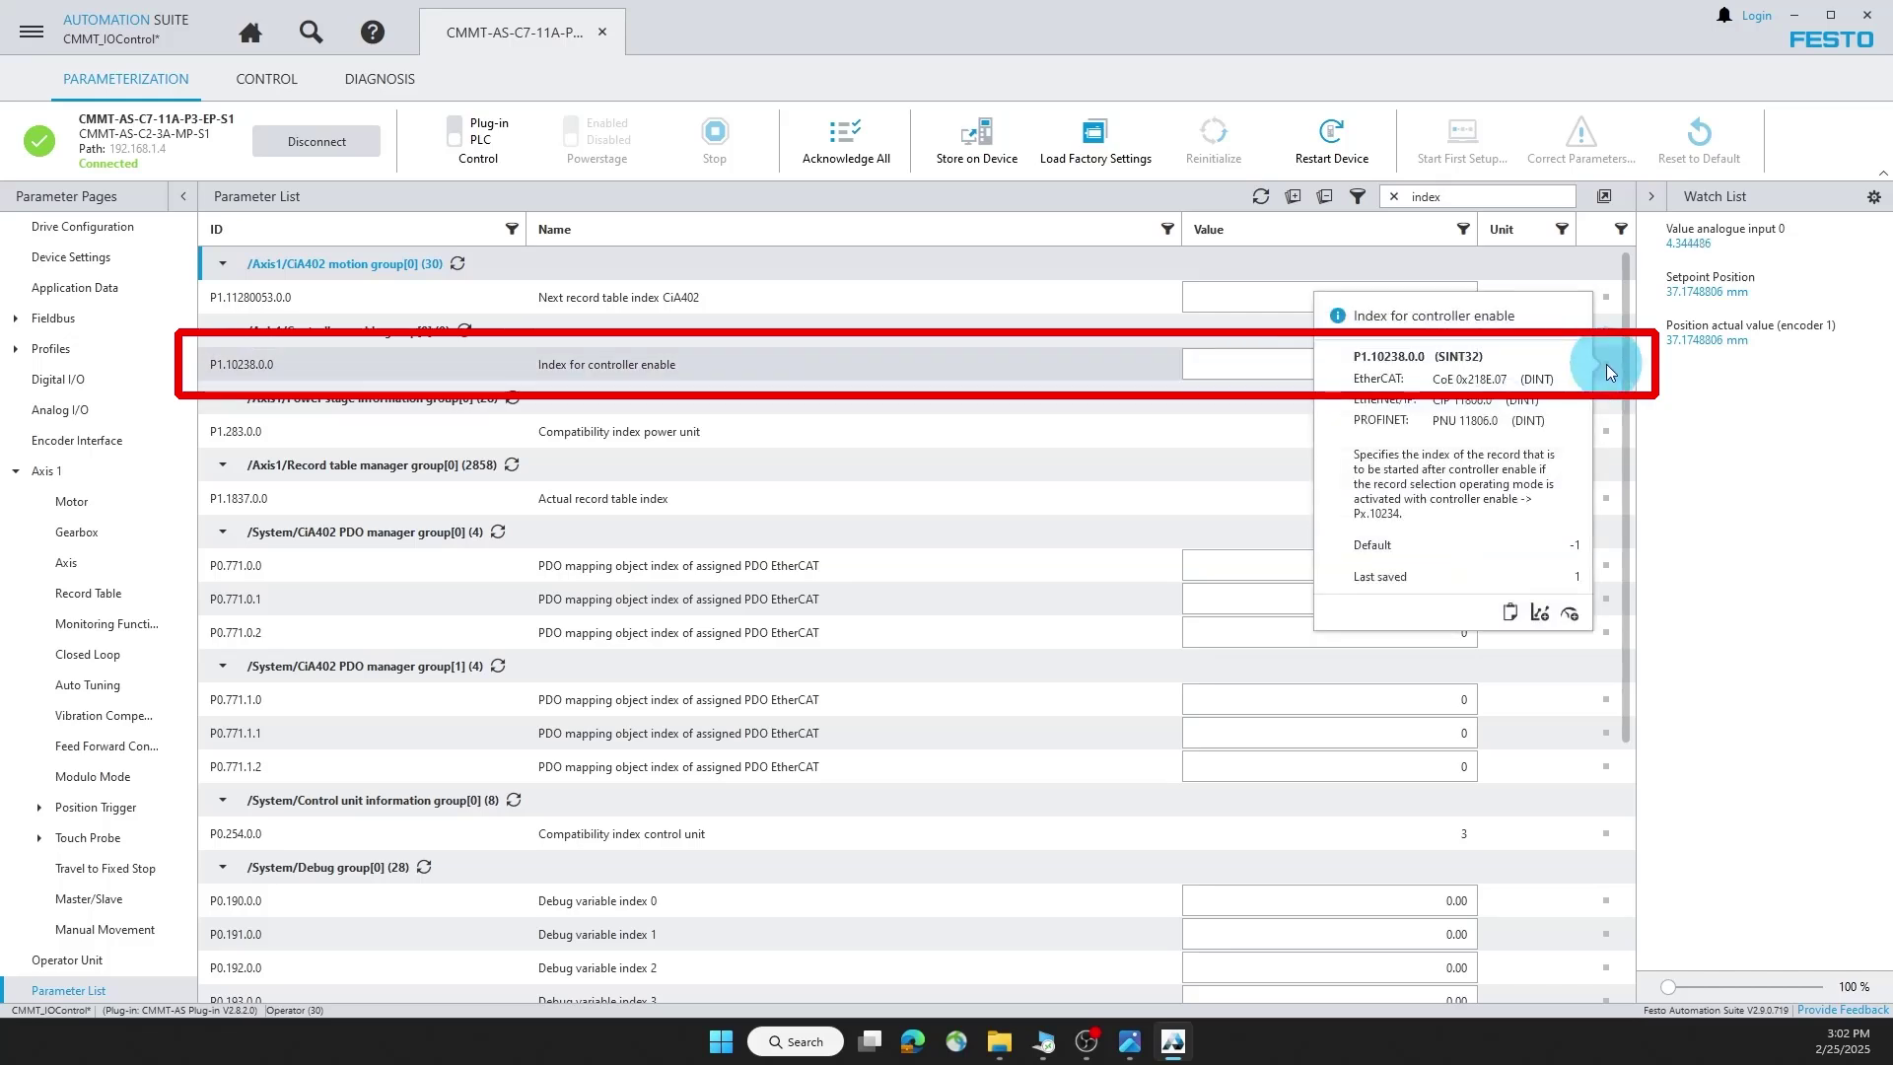
left_click(1276, 364)
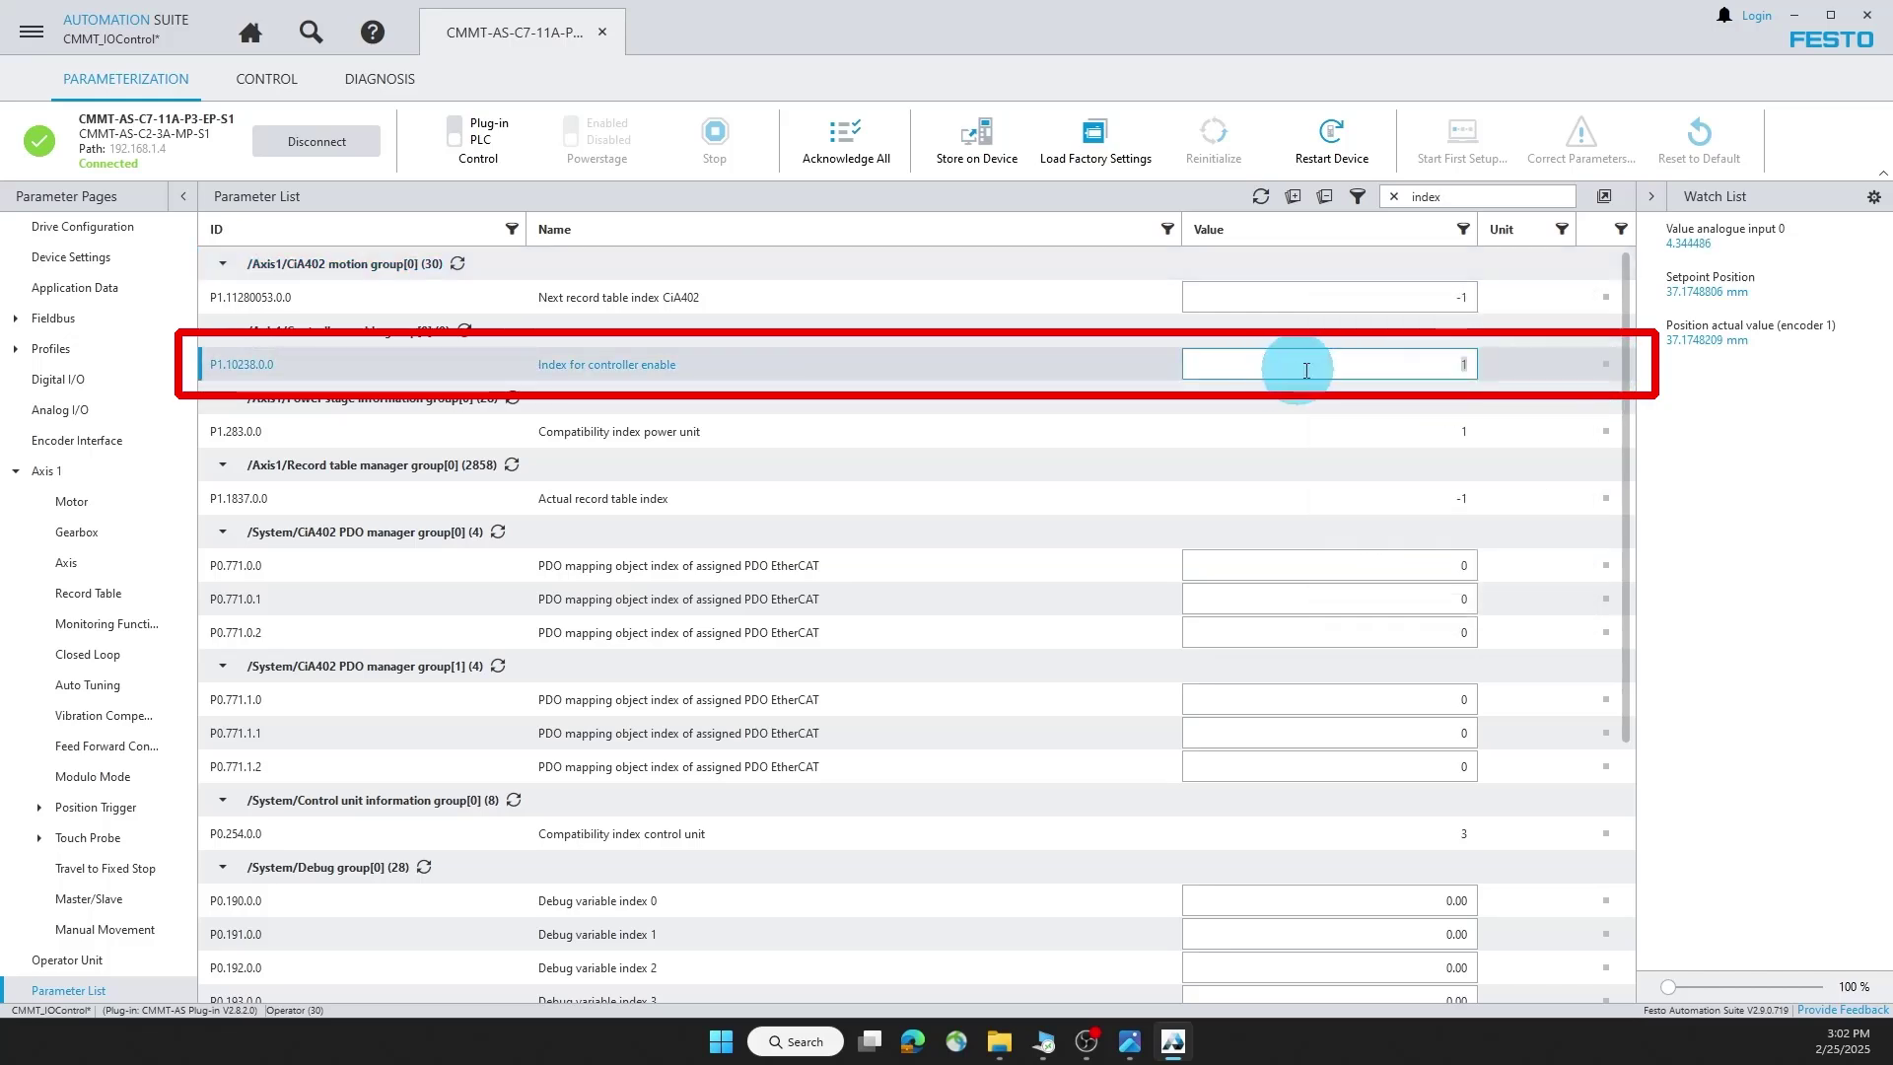
double_click(1460, 366)
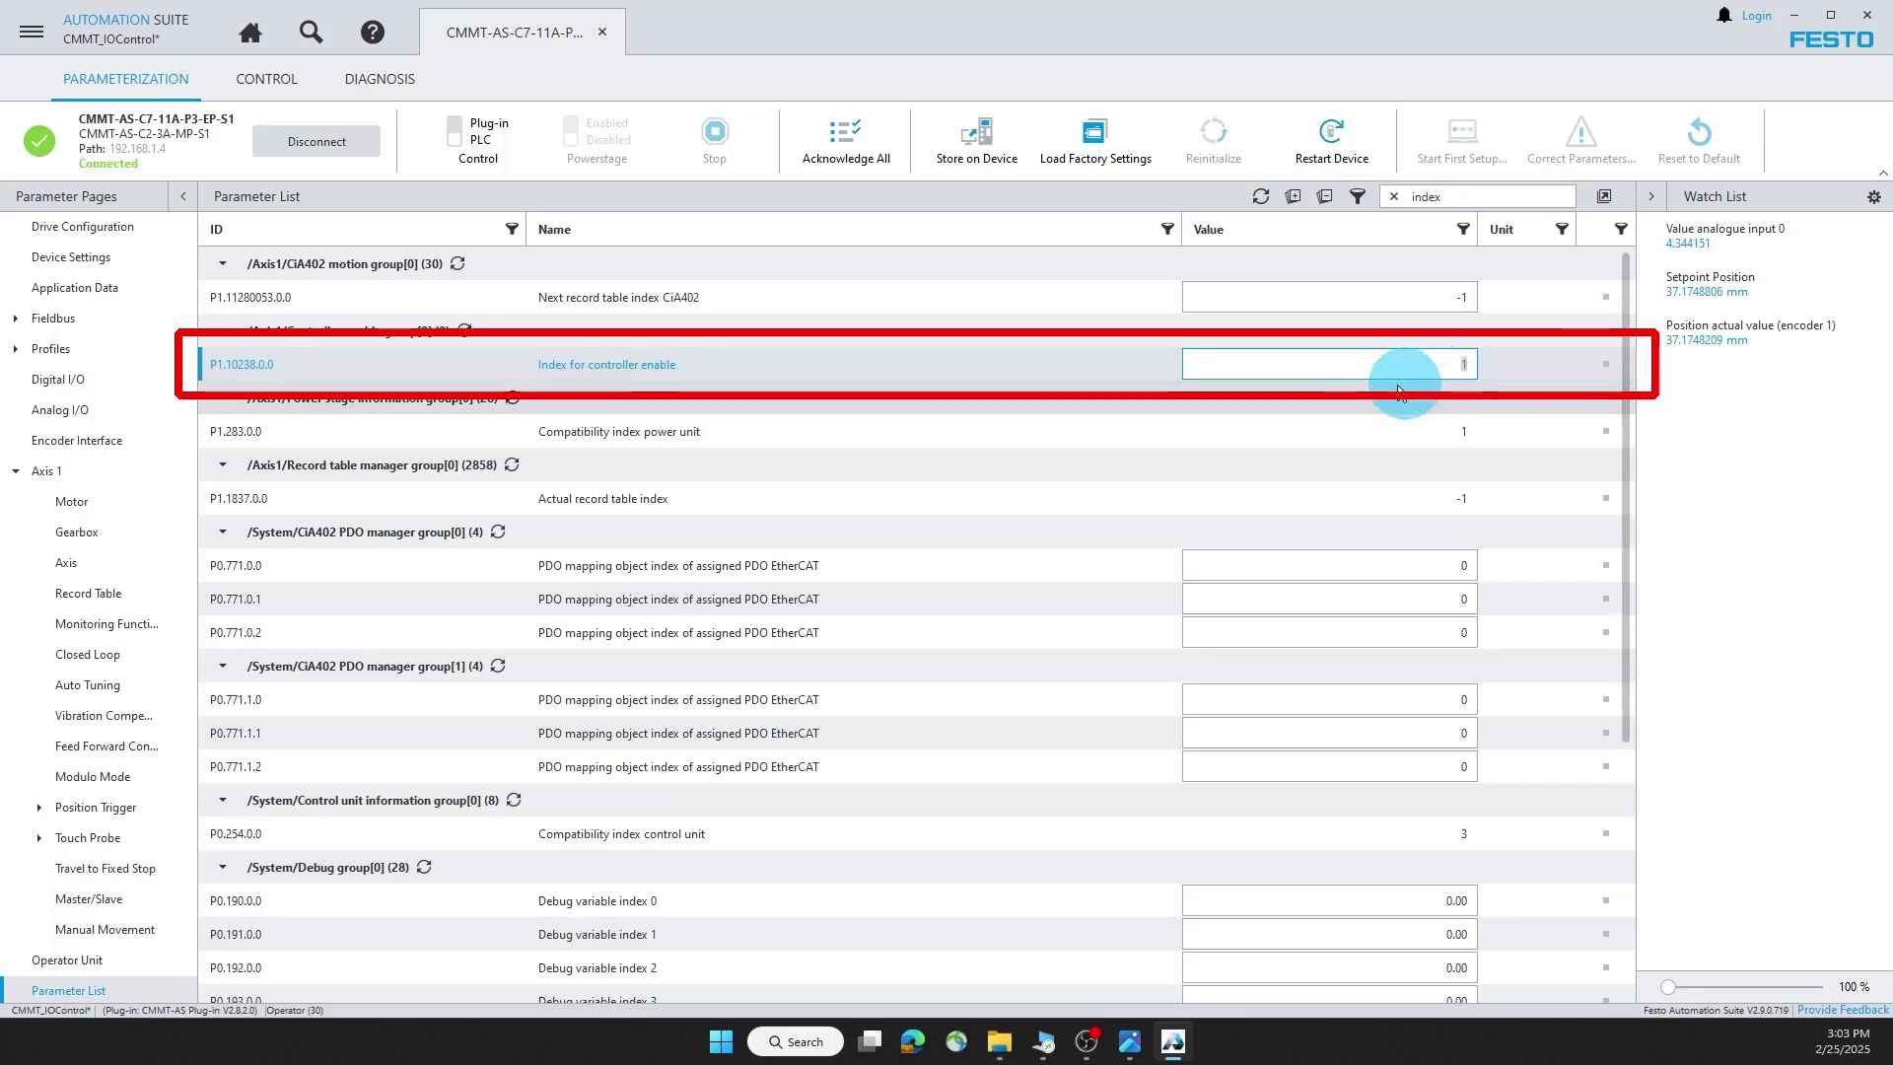
left_click(126, 593)
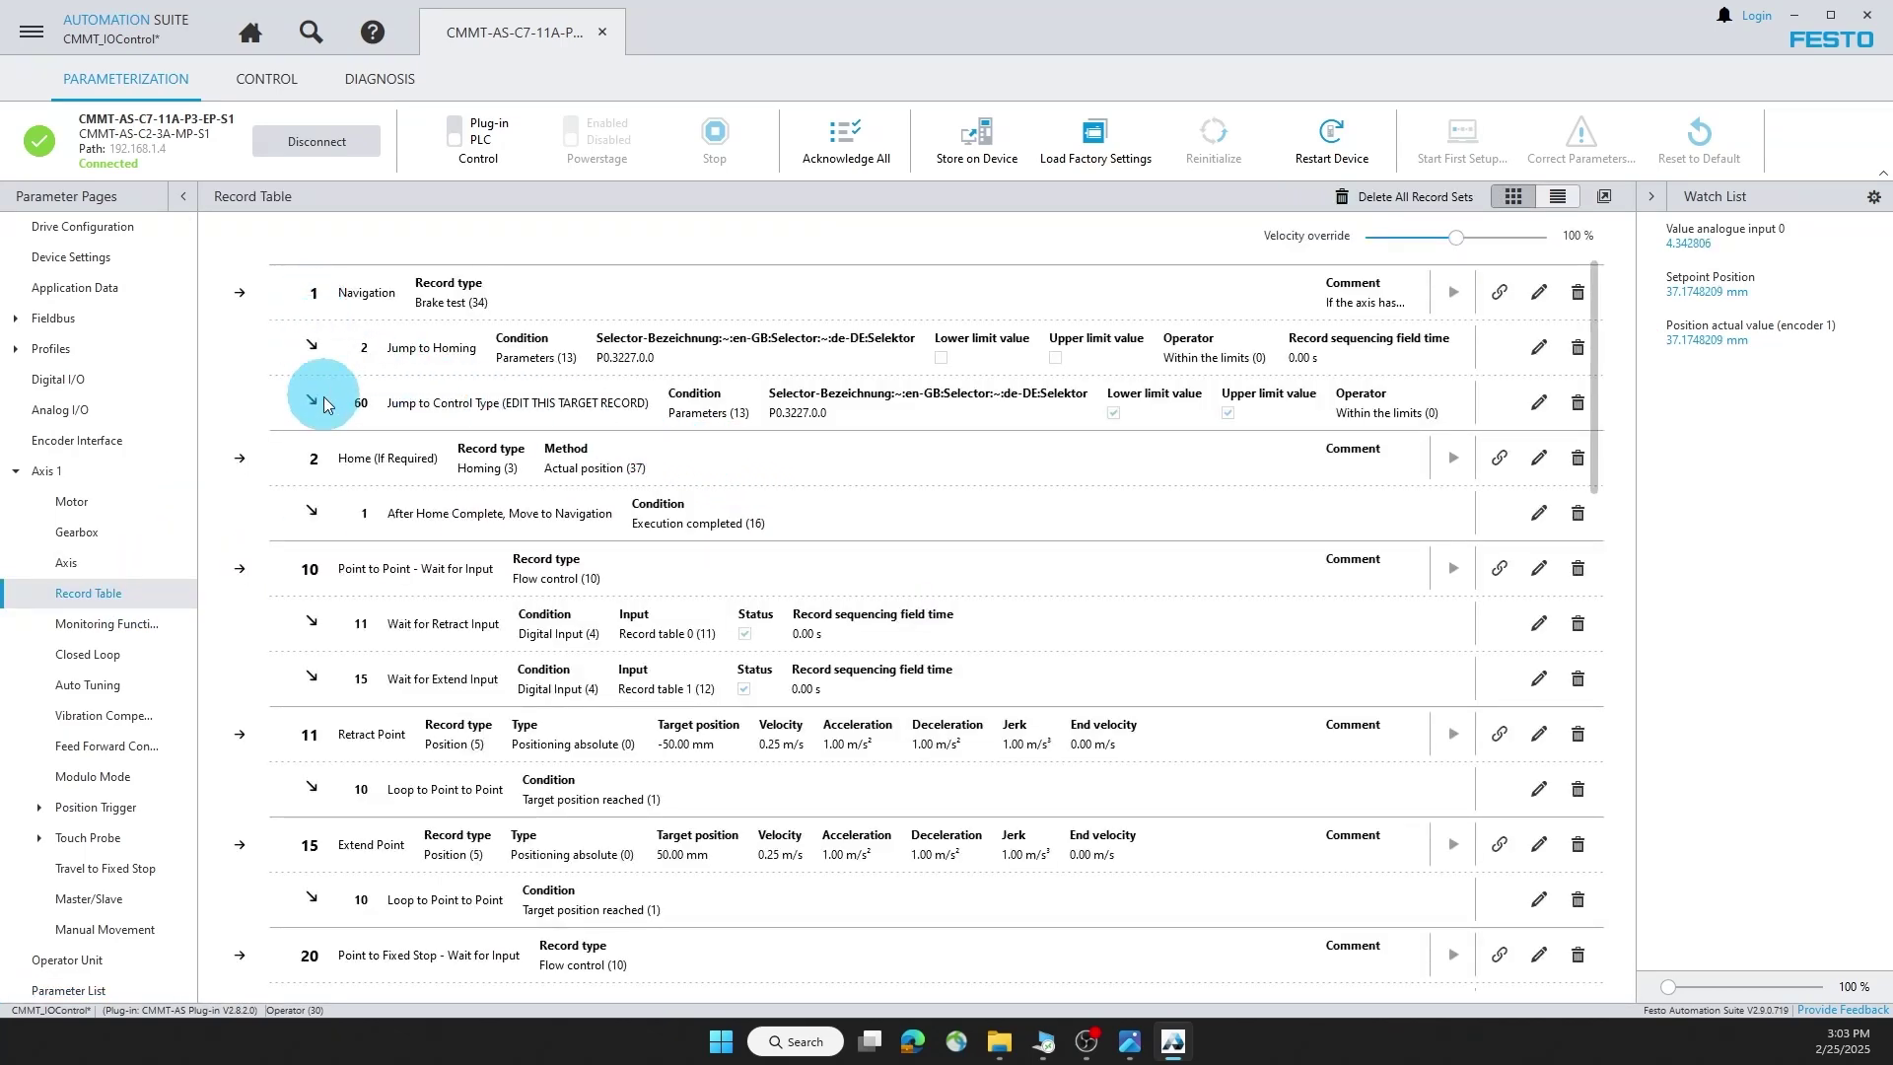
Set the Jump to Control Type transition's target record set to 10 (Point to Point).
left_click(1541, 404)
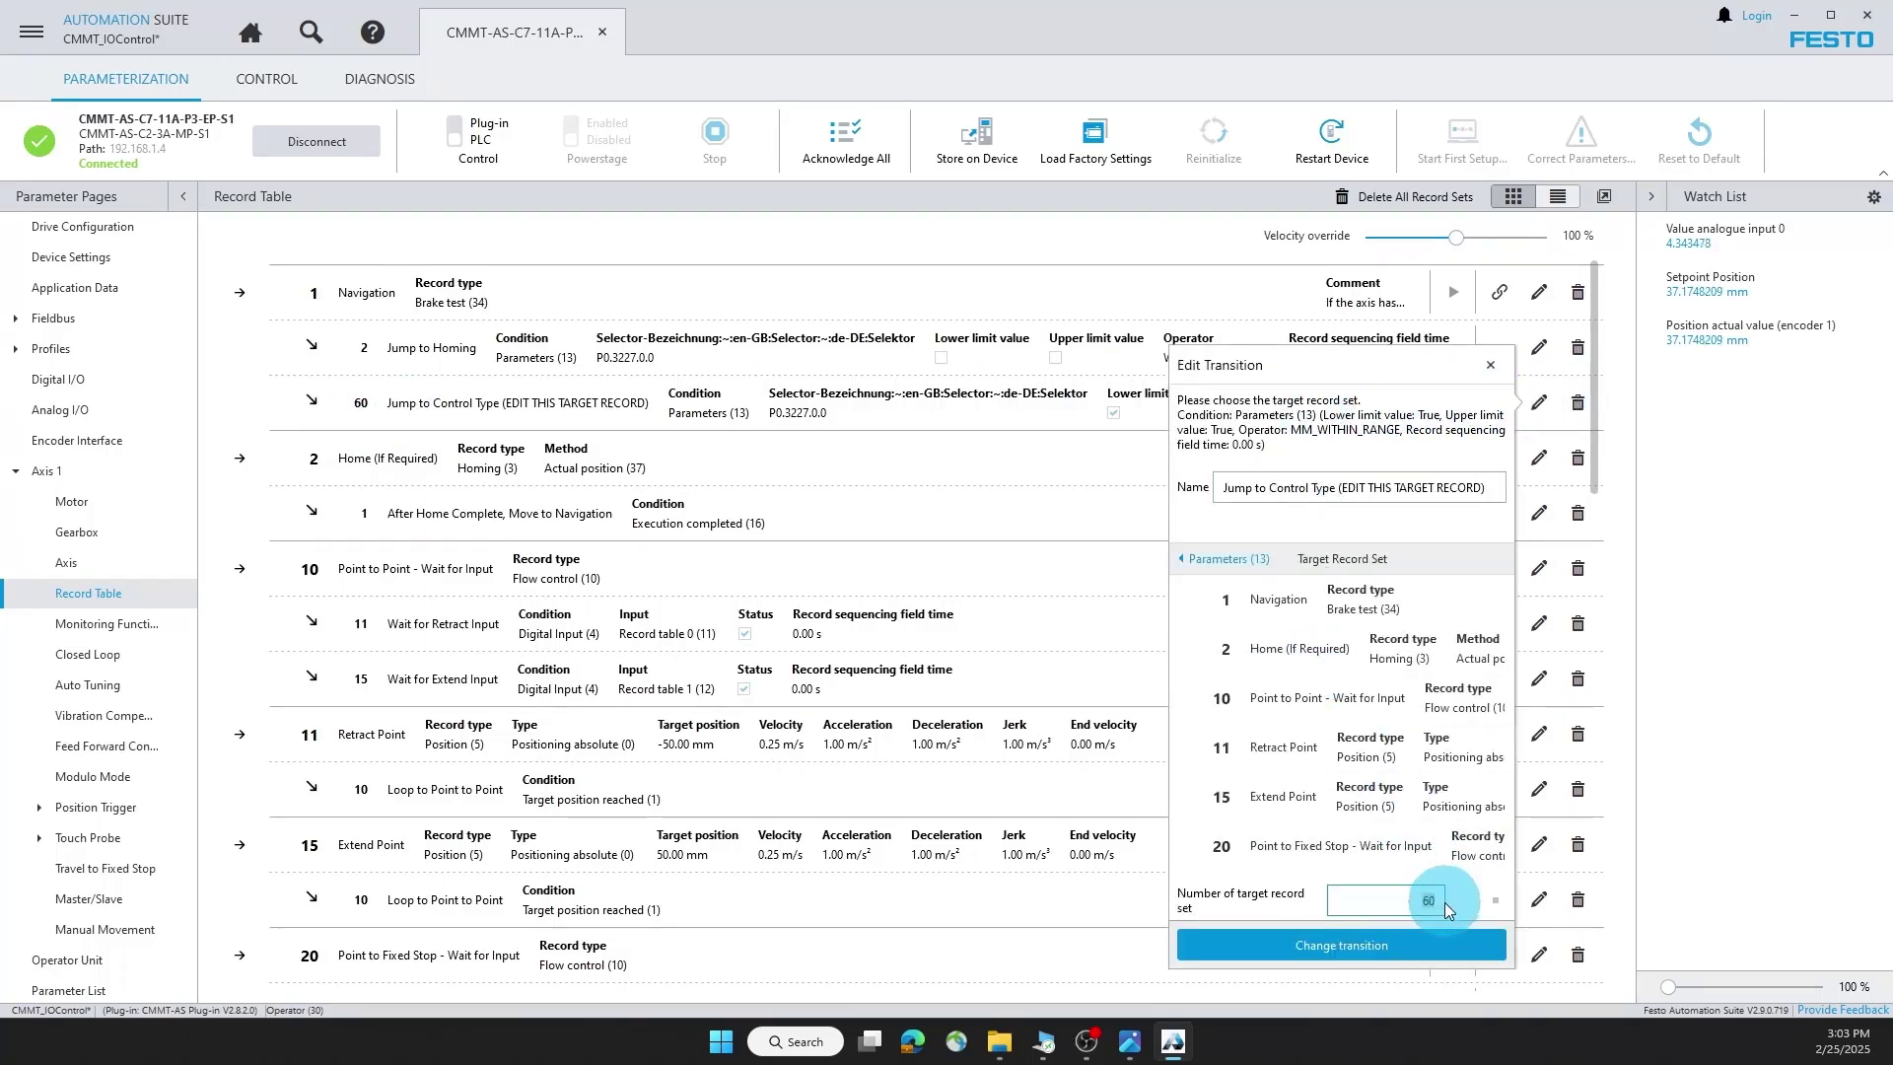
type("10")
key("Return")
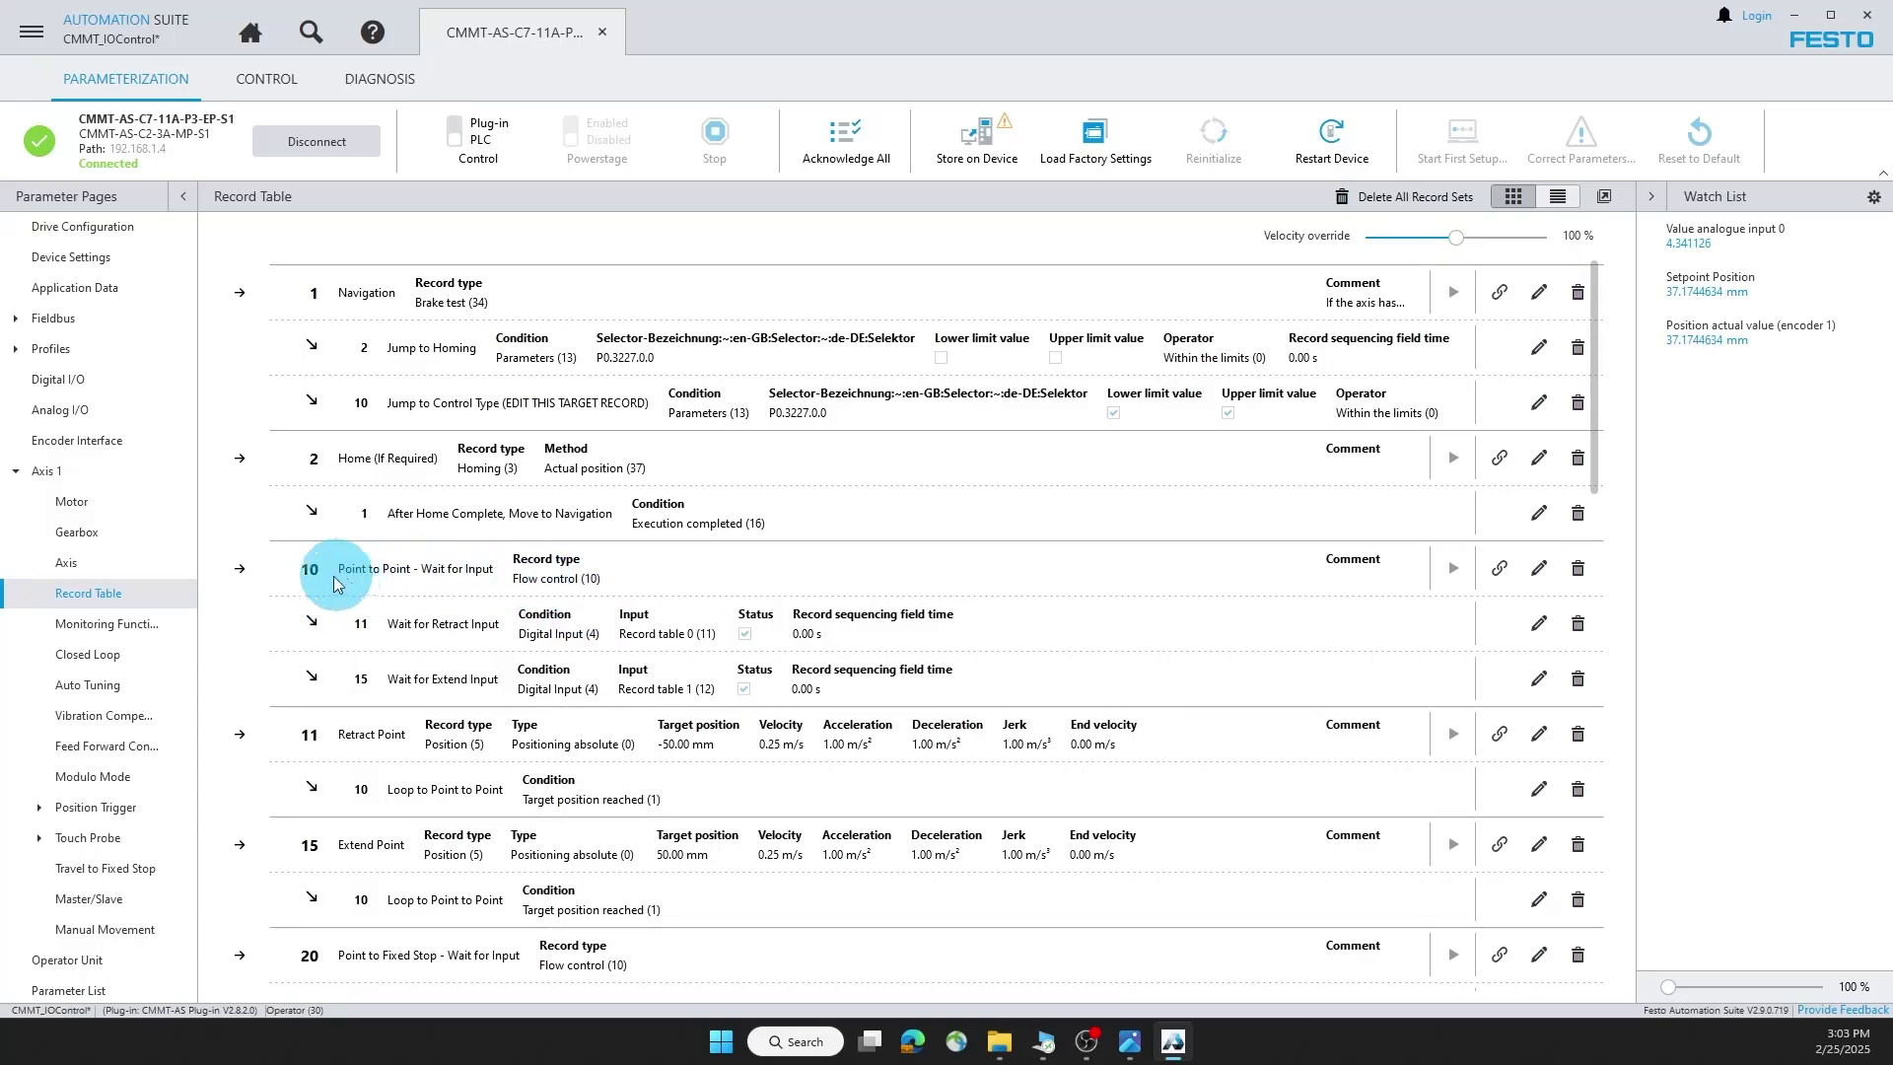
scroll(316, 574, "down", 3)
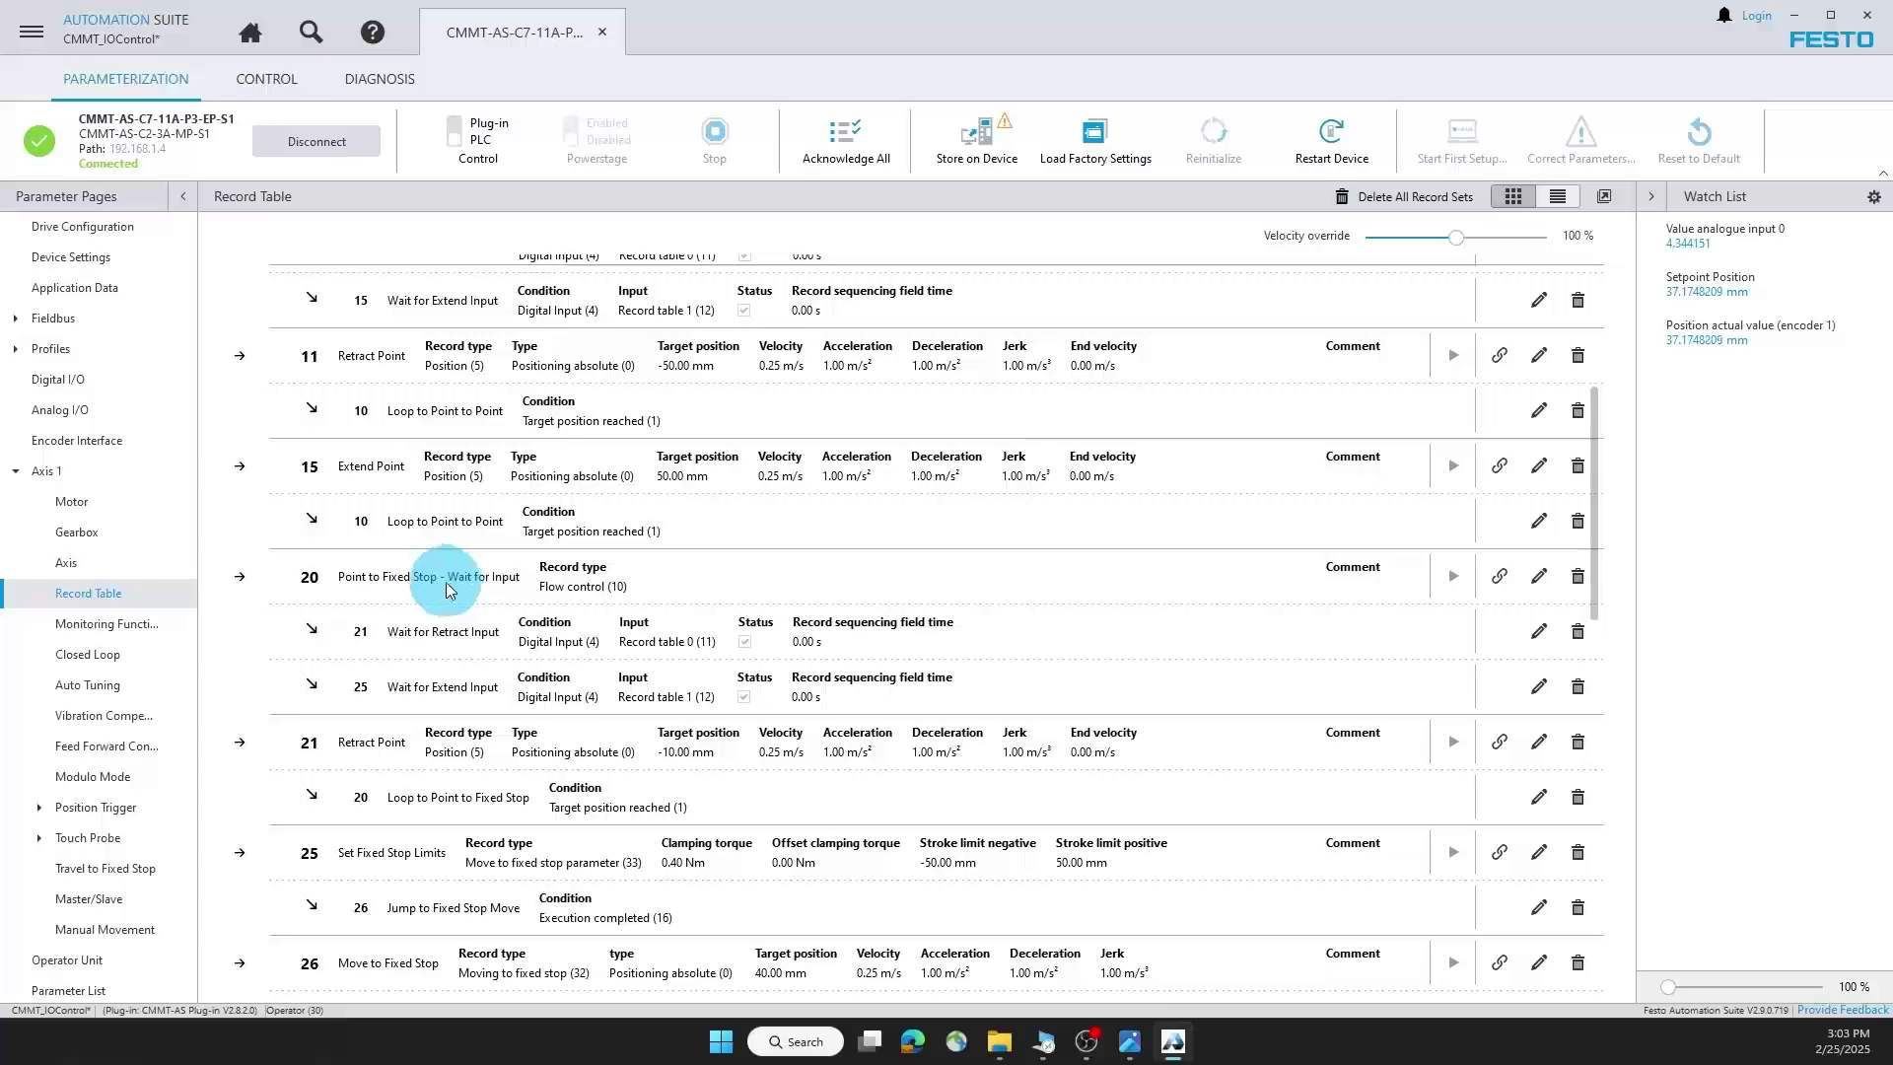
scroll(430, 600, "down", 2)
scroll(430, 599, "down", 2)
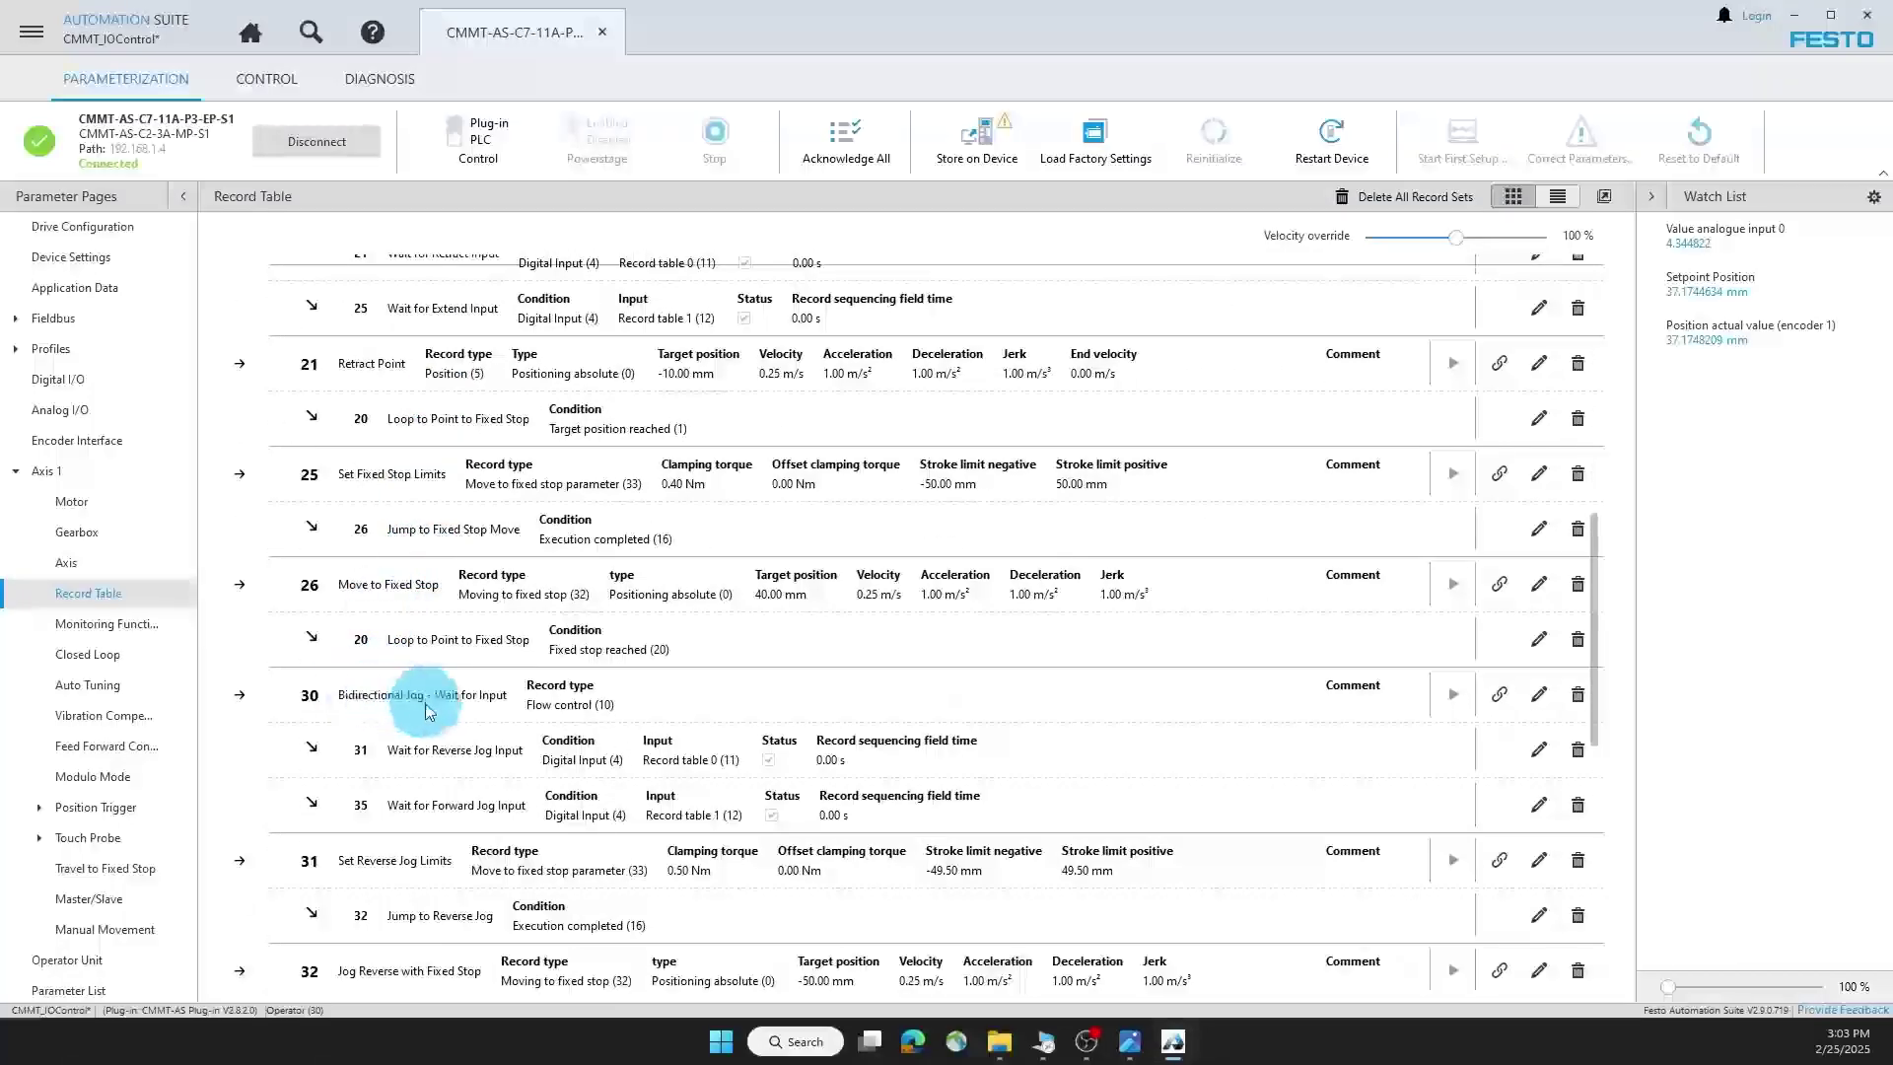
scroll(426, 702, "down", 3)
scroll(430, 712, "down", 4)
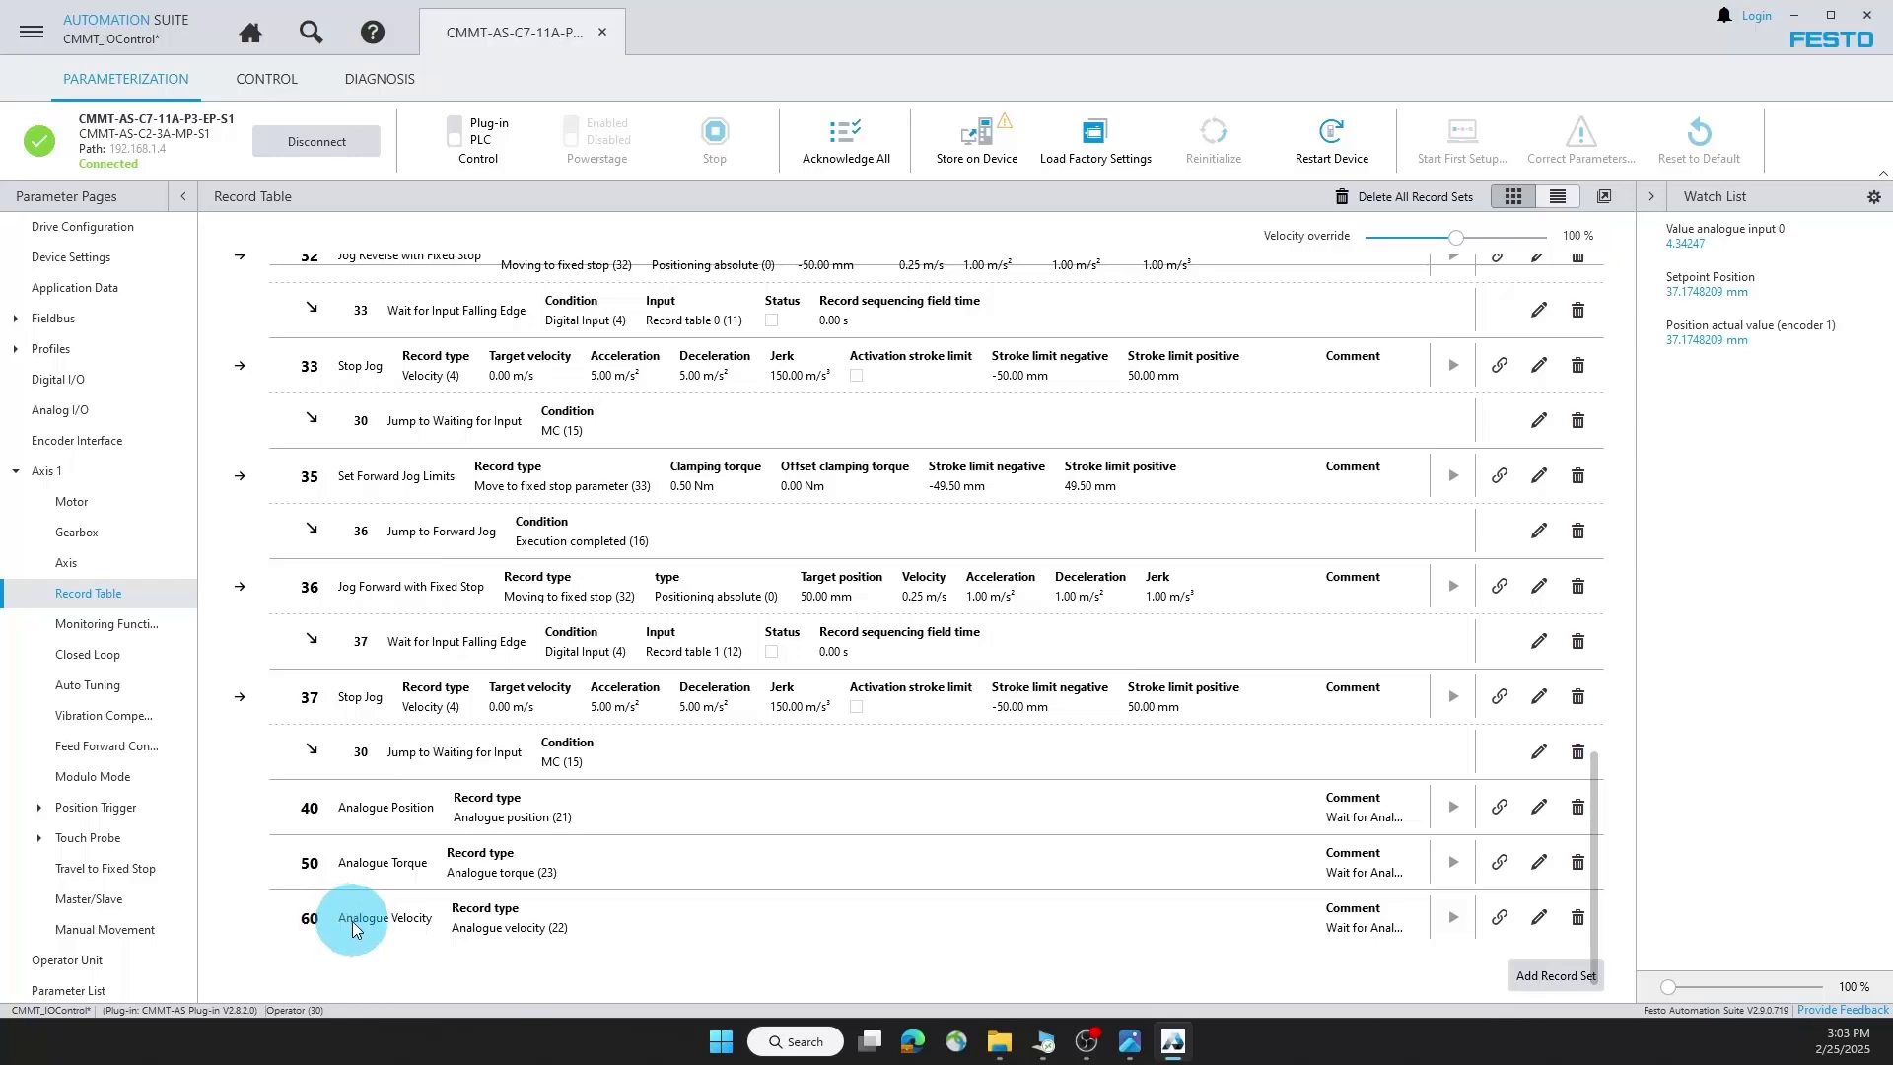
scroll(1617, 773, "up", 20)
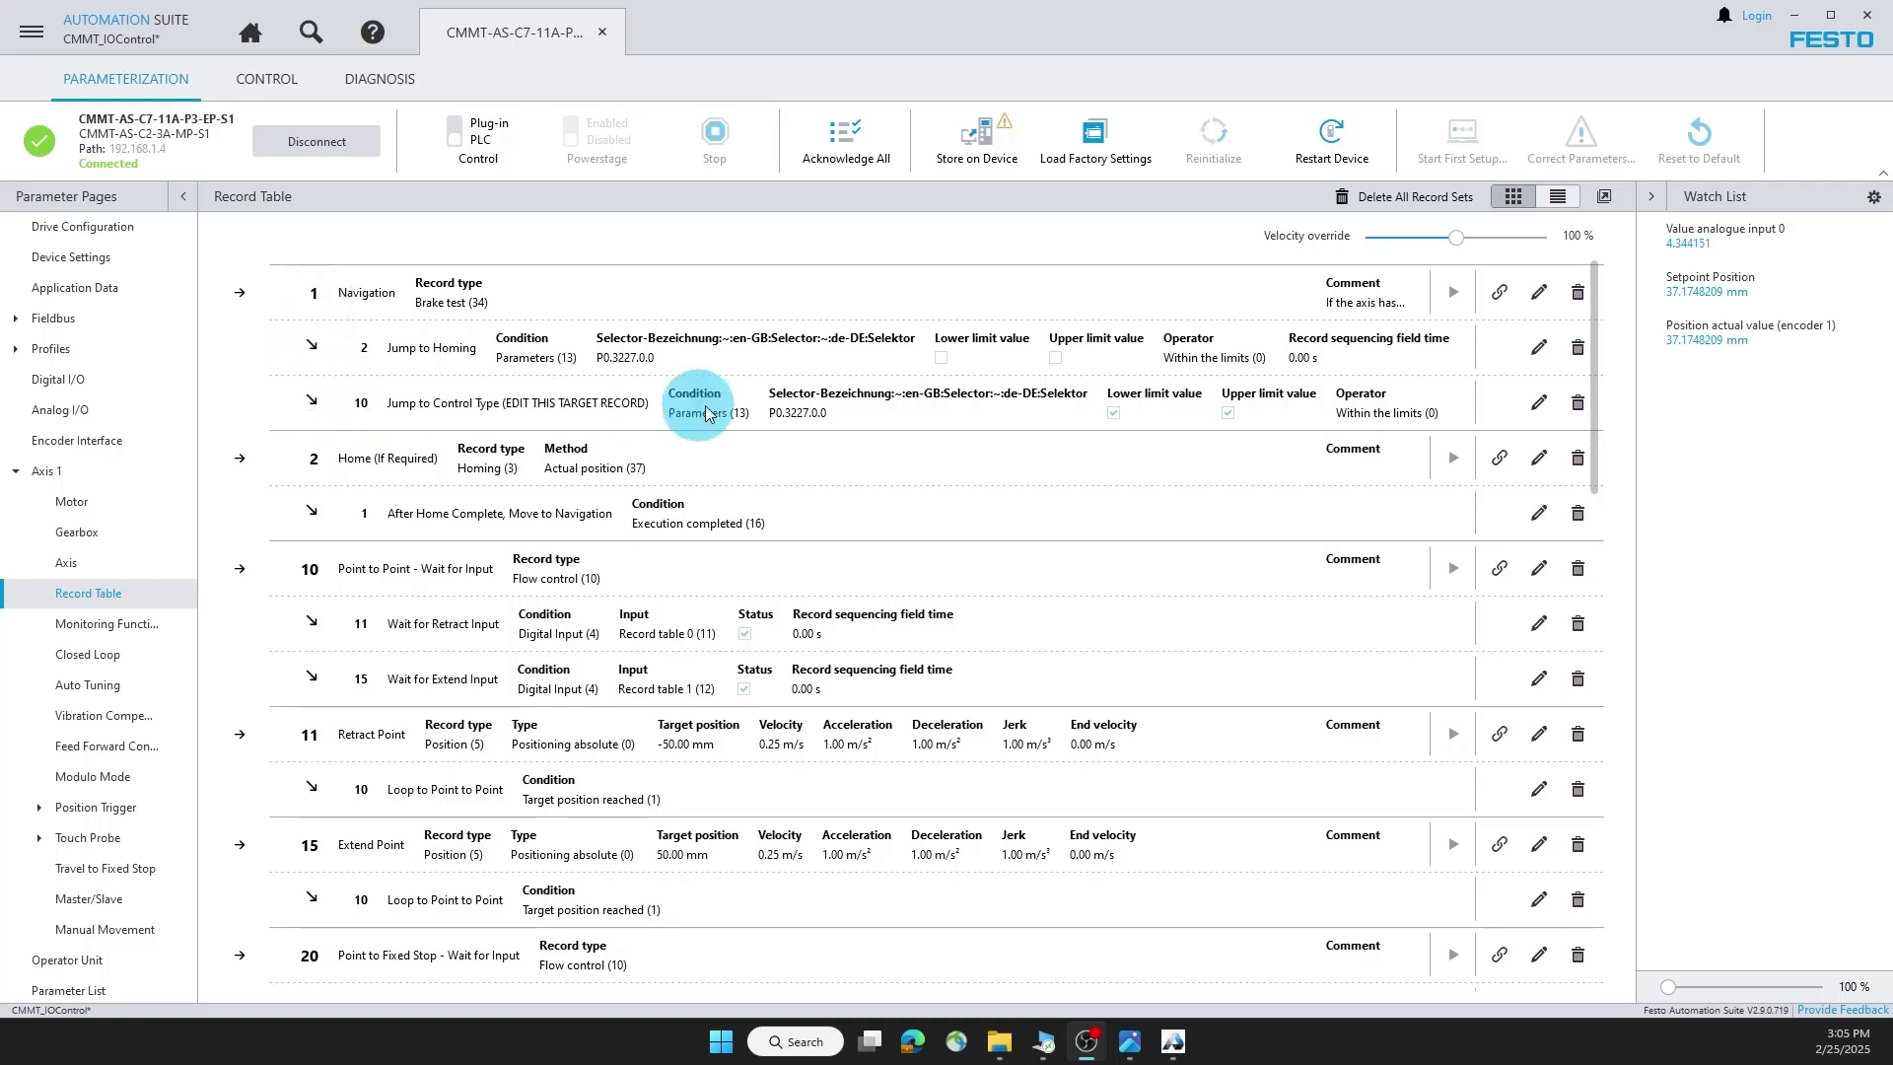
Recheck the transition without changes and store the record table on the drive.
left_click(1515, 520)
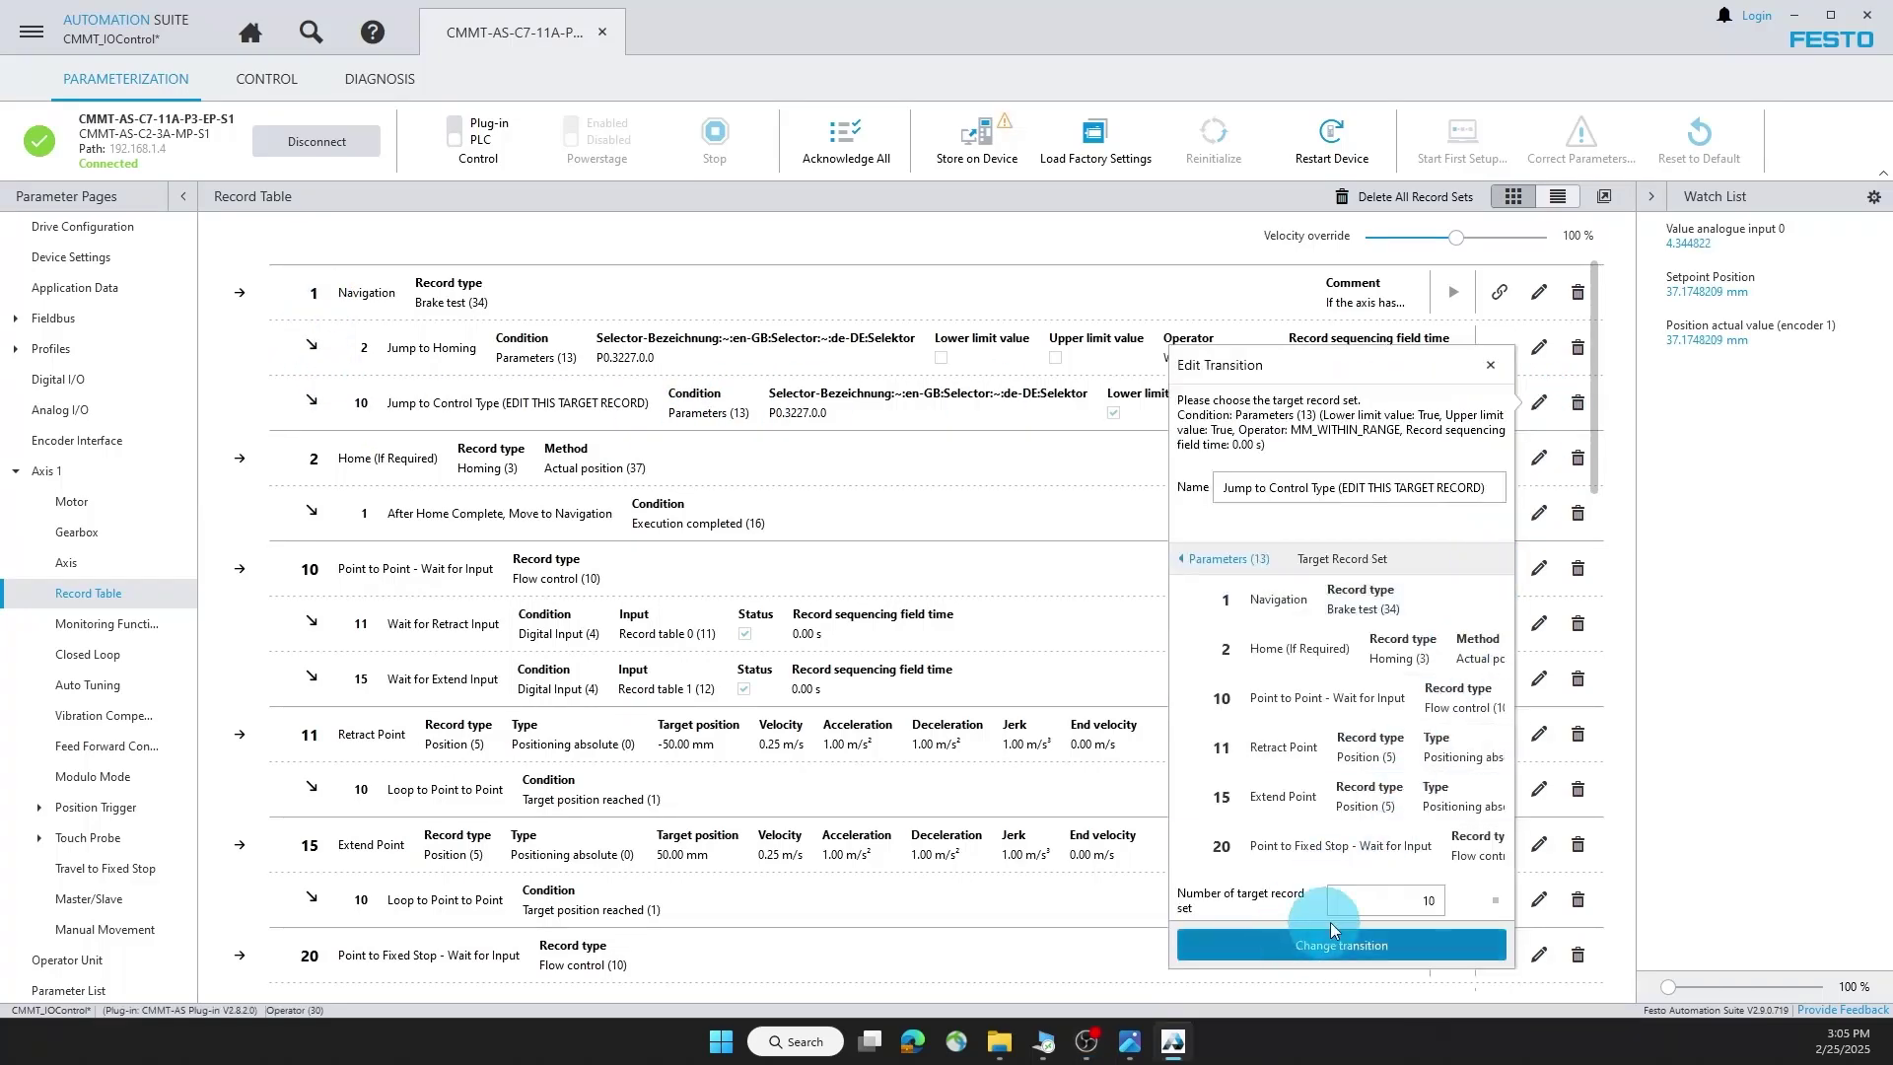
left_click(1436, 934)
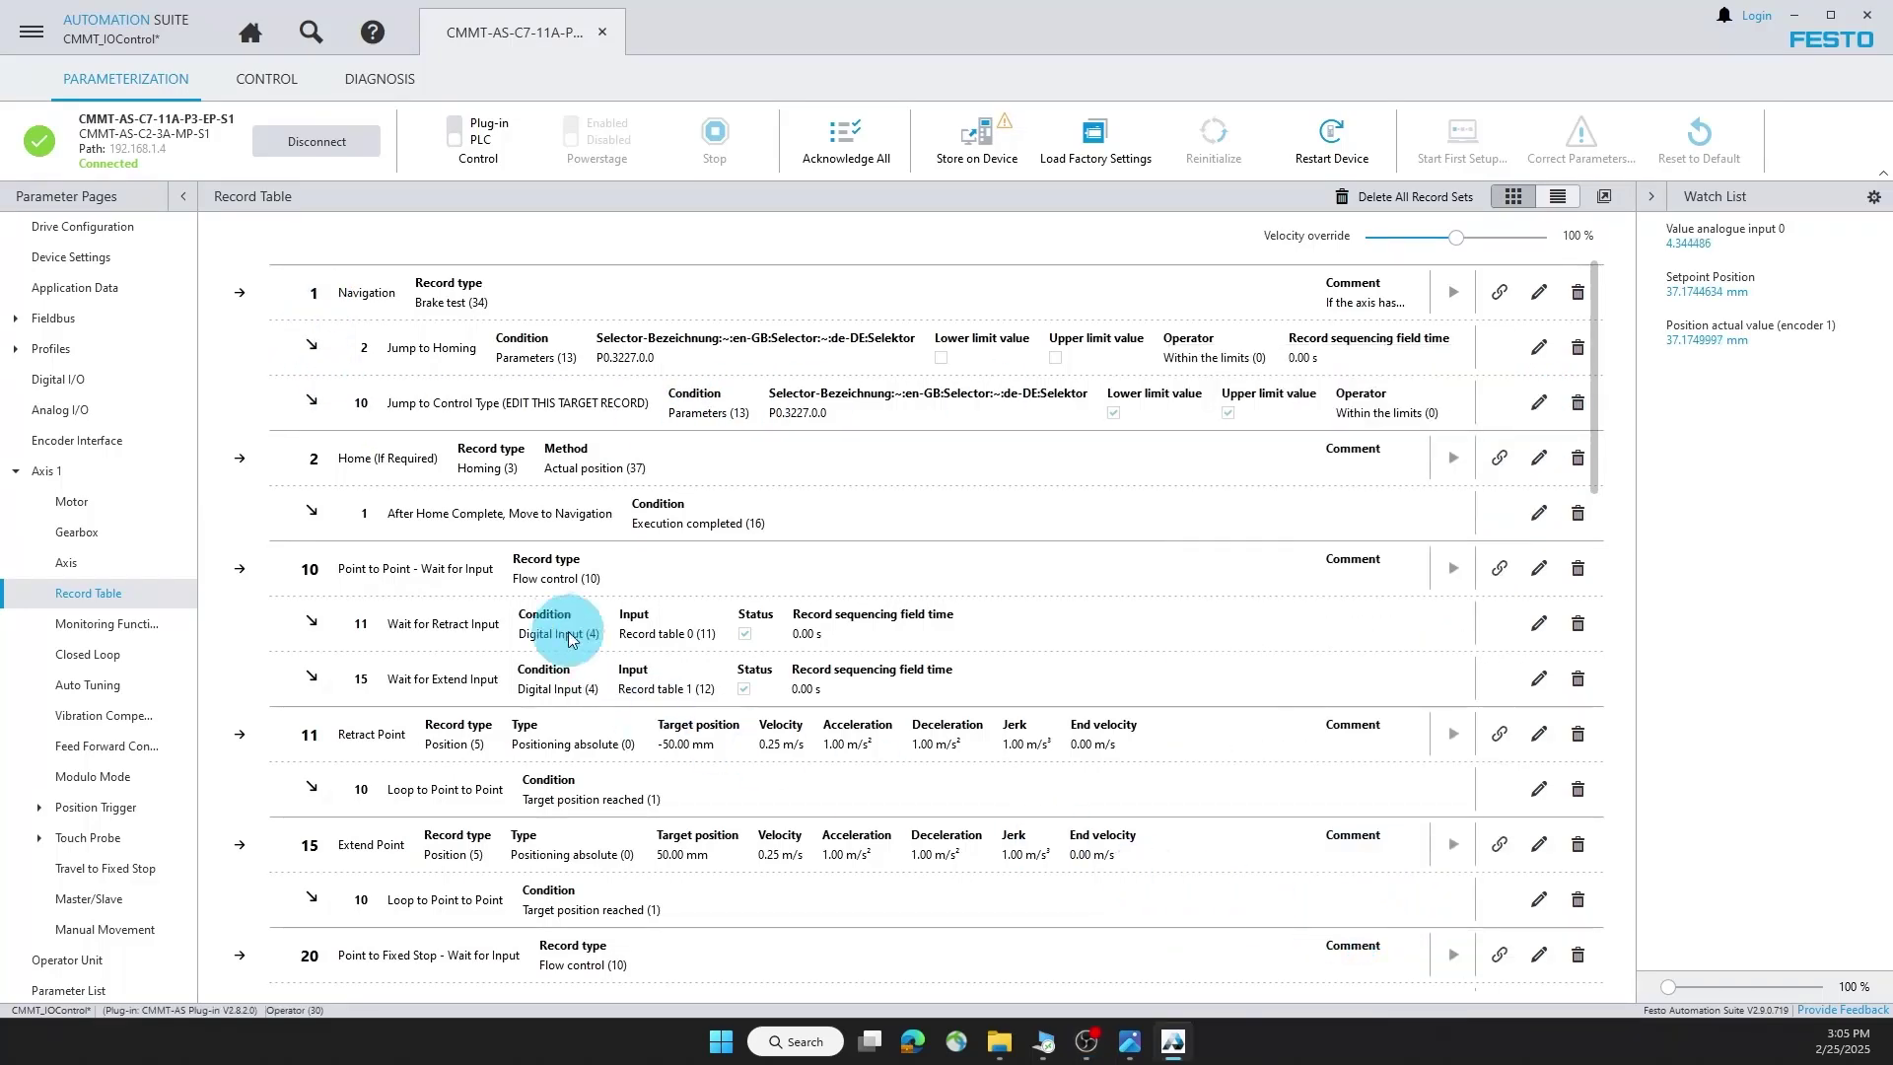
scroll(547, 623, "down", 2)
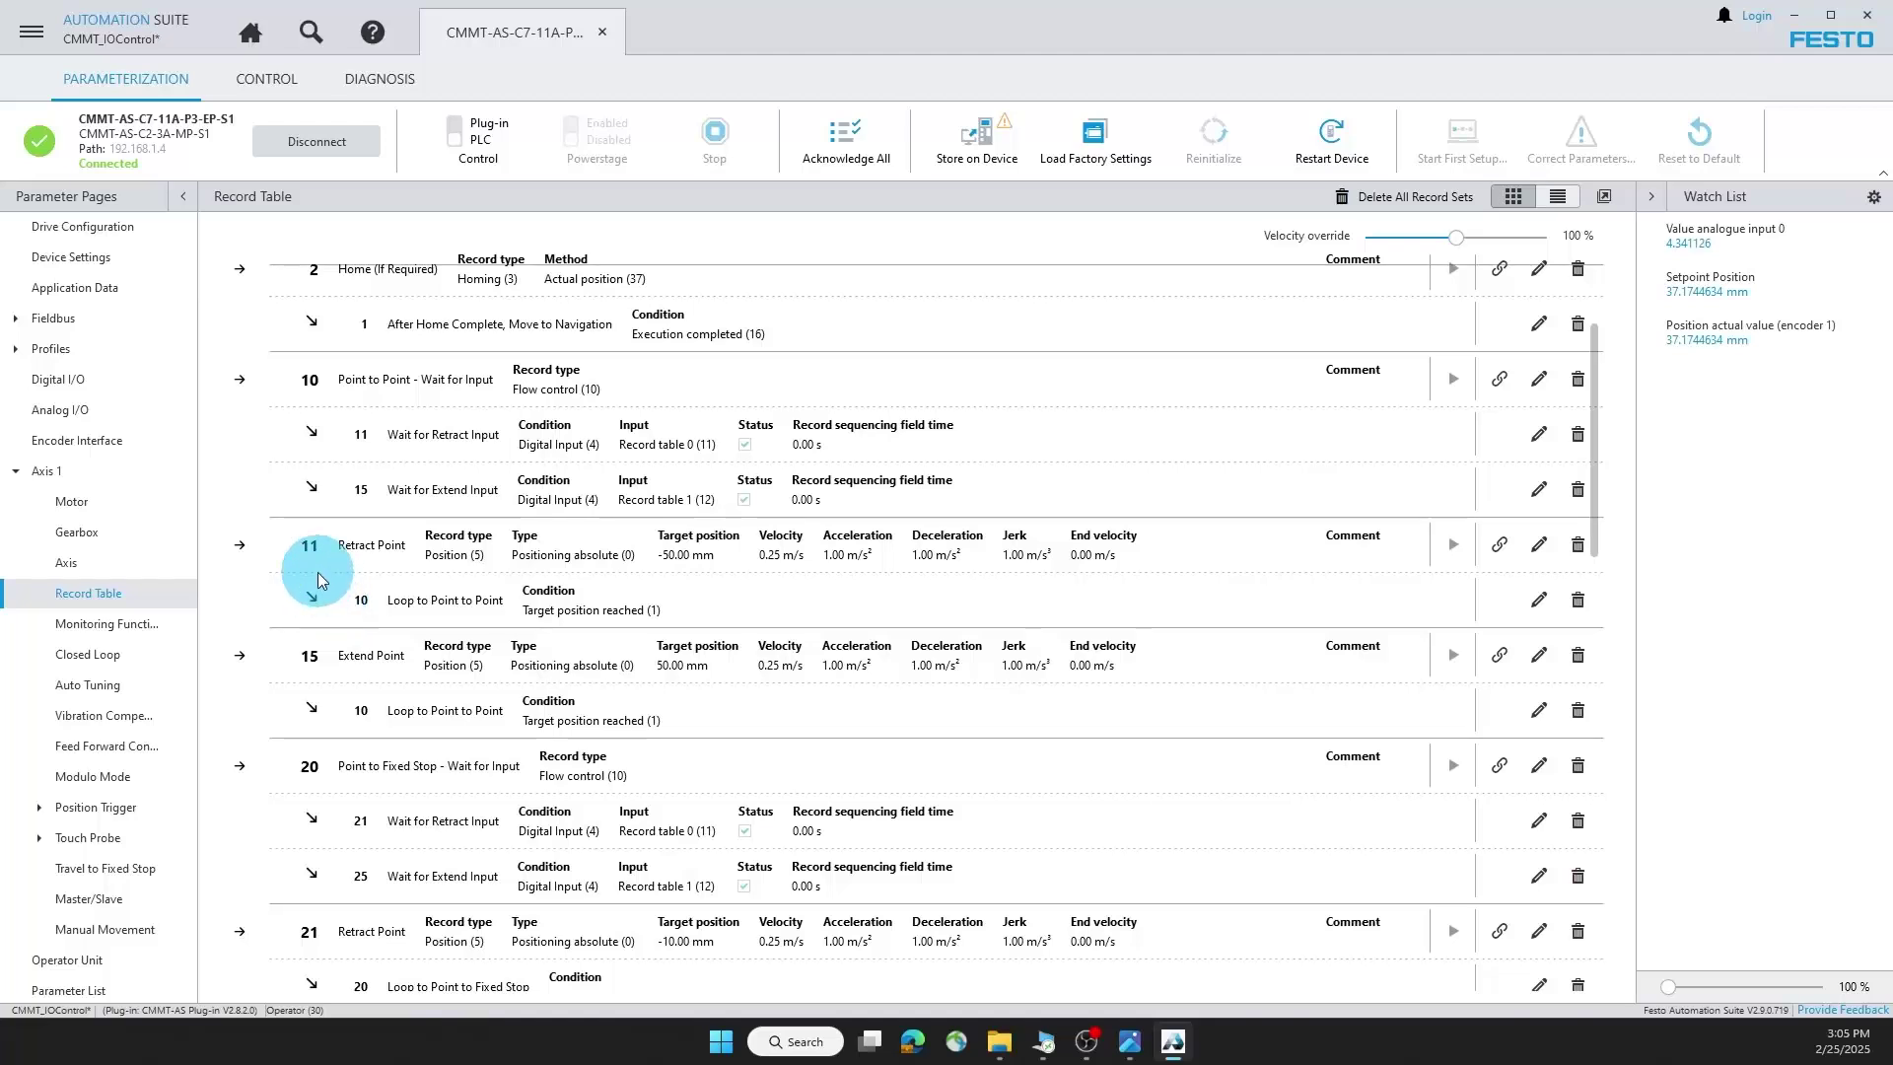
scroll(326, 557, "down", 1)
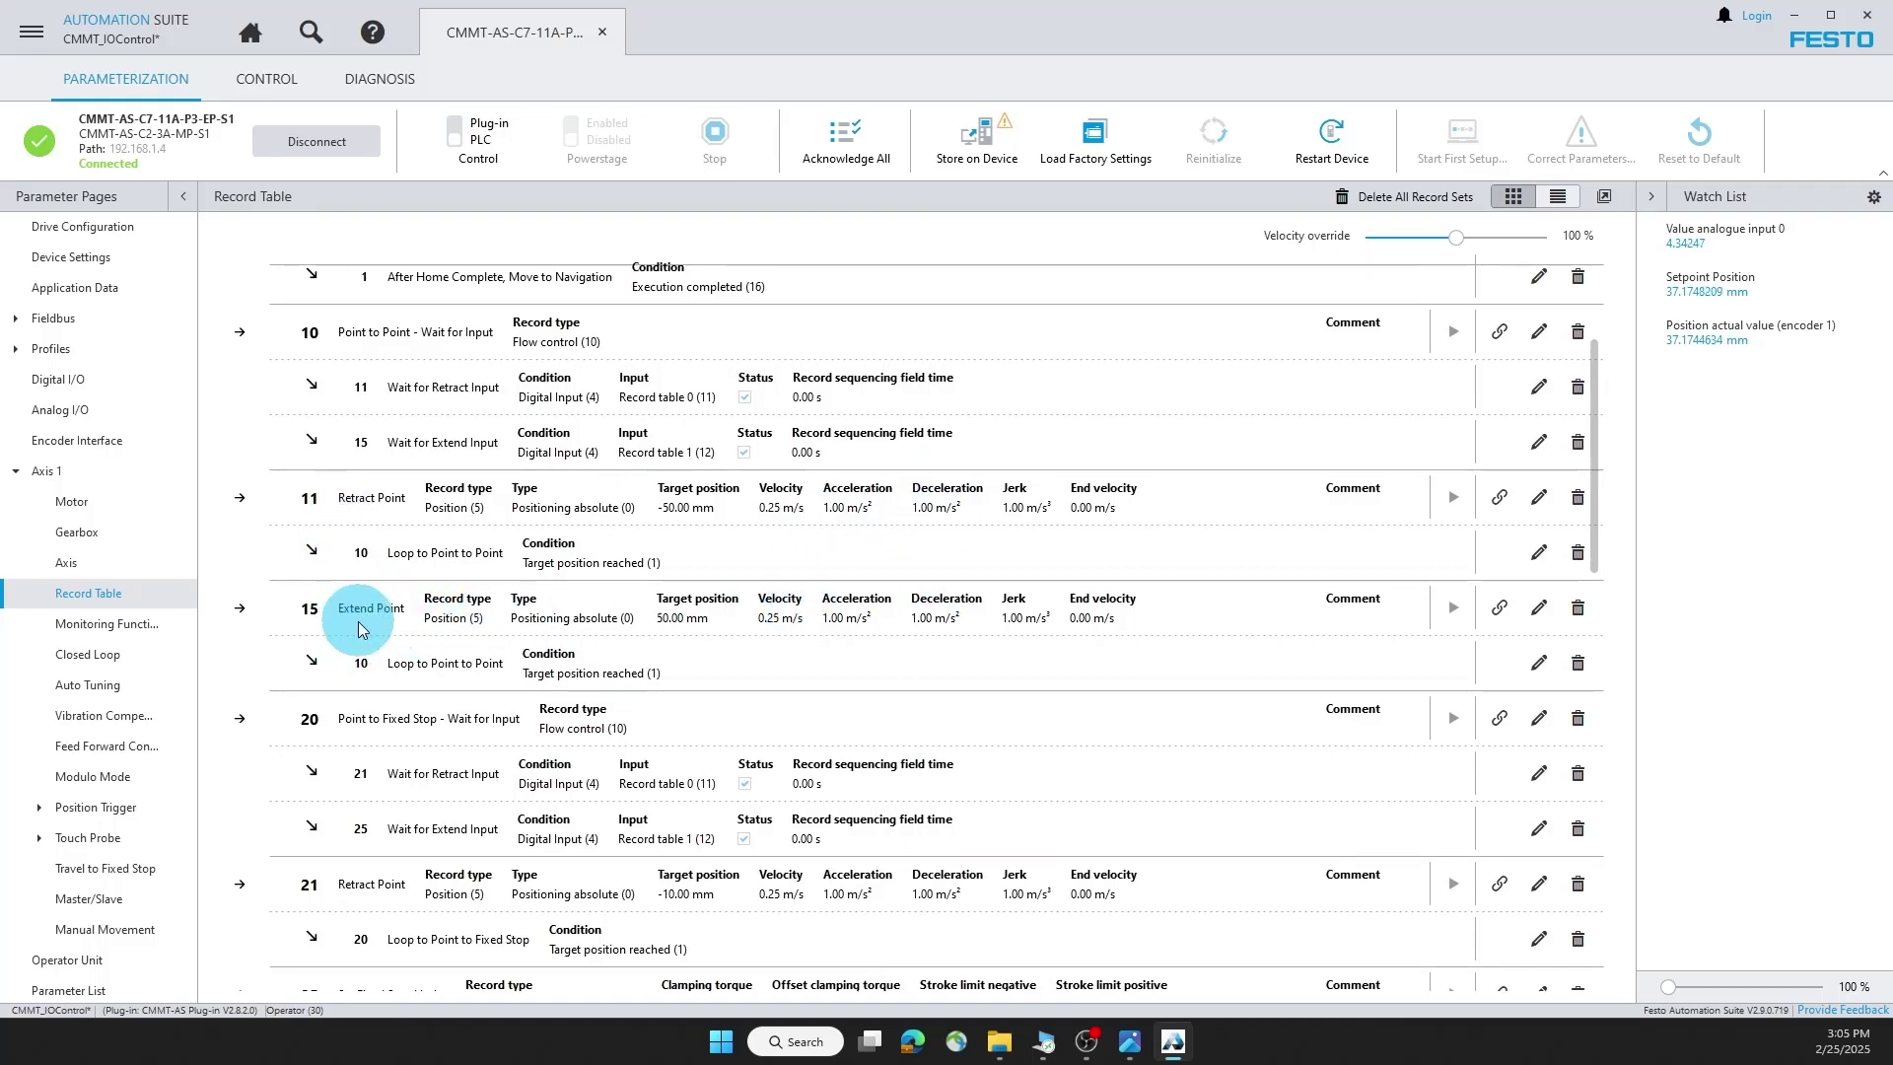
left_click(955, 146)
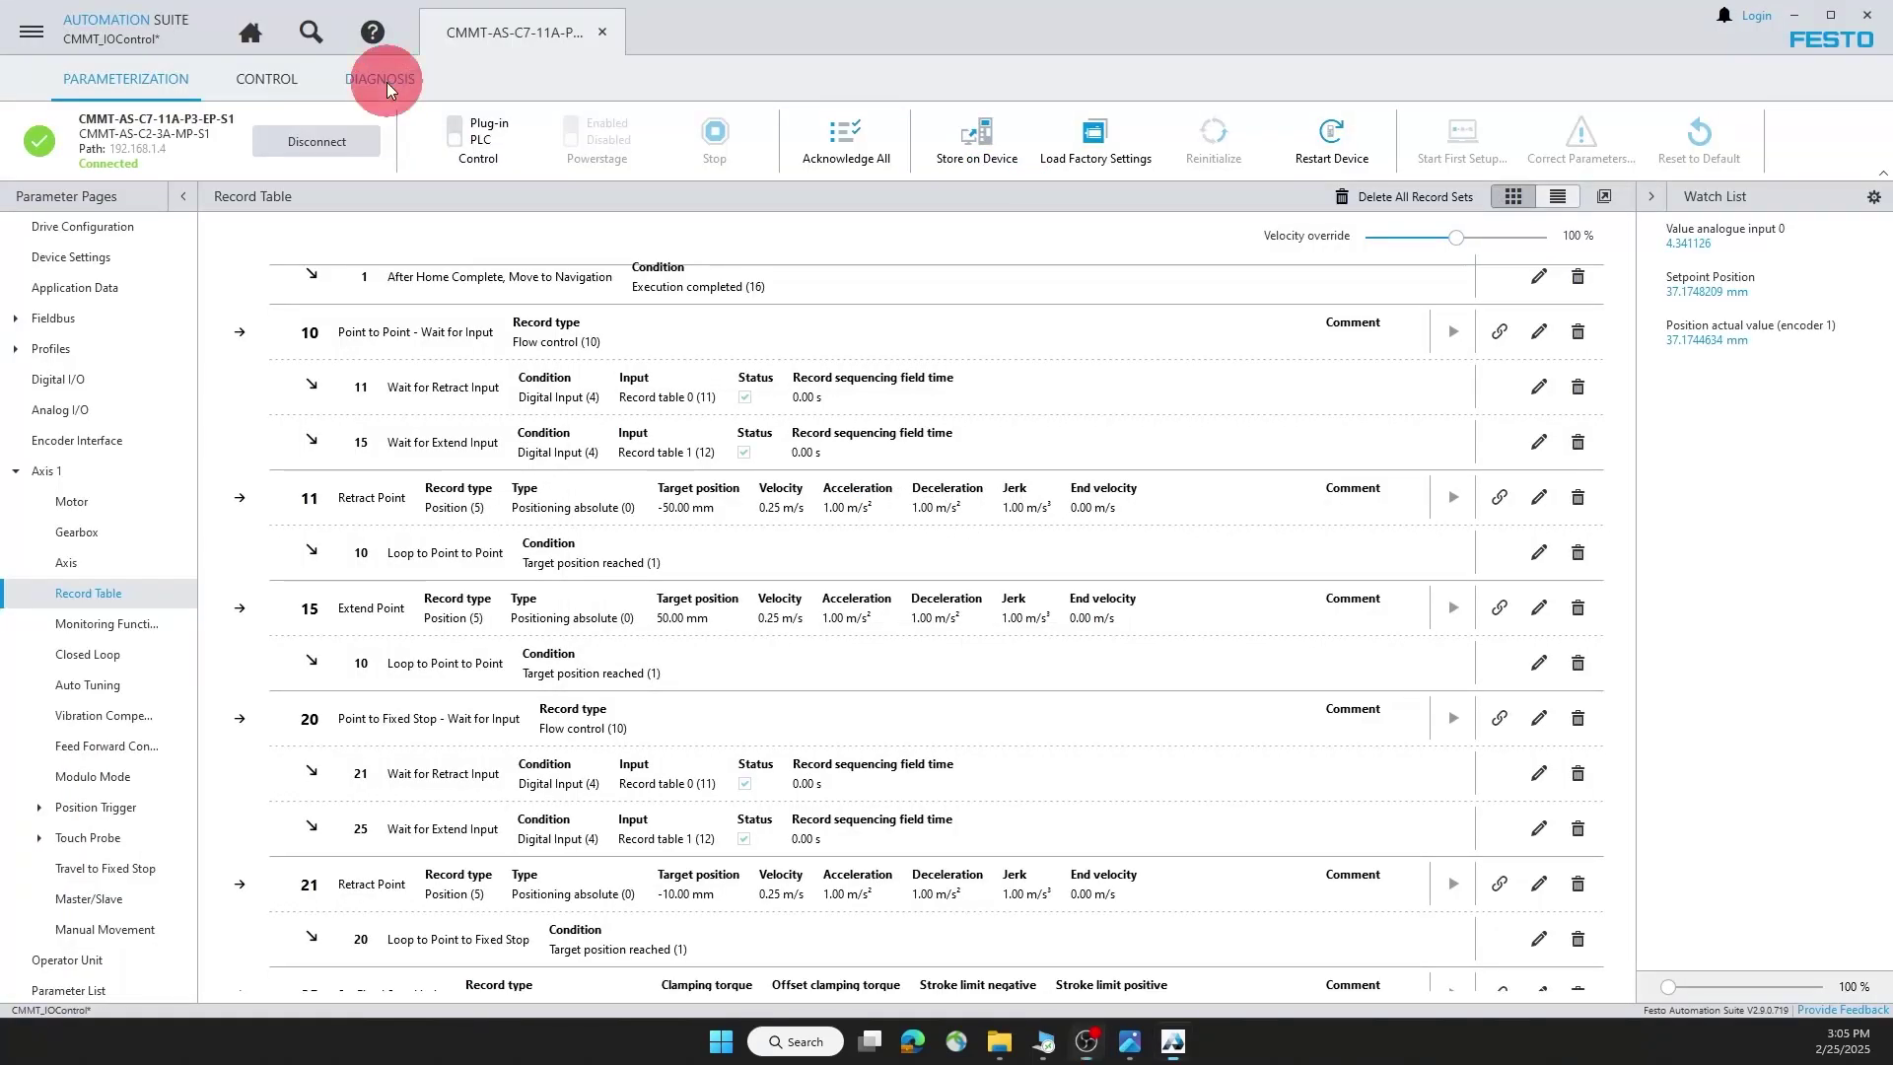
left_click(385, 79)
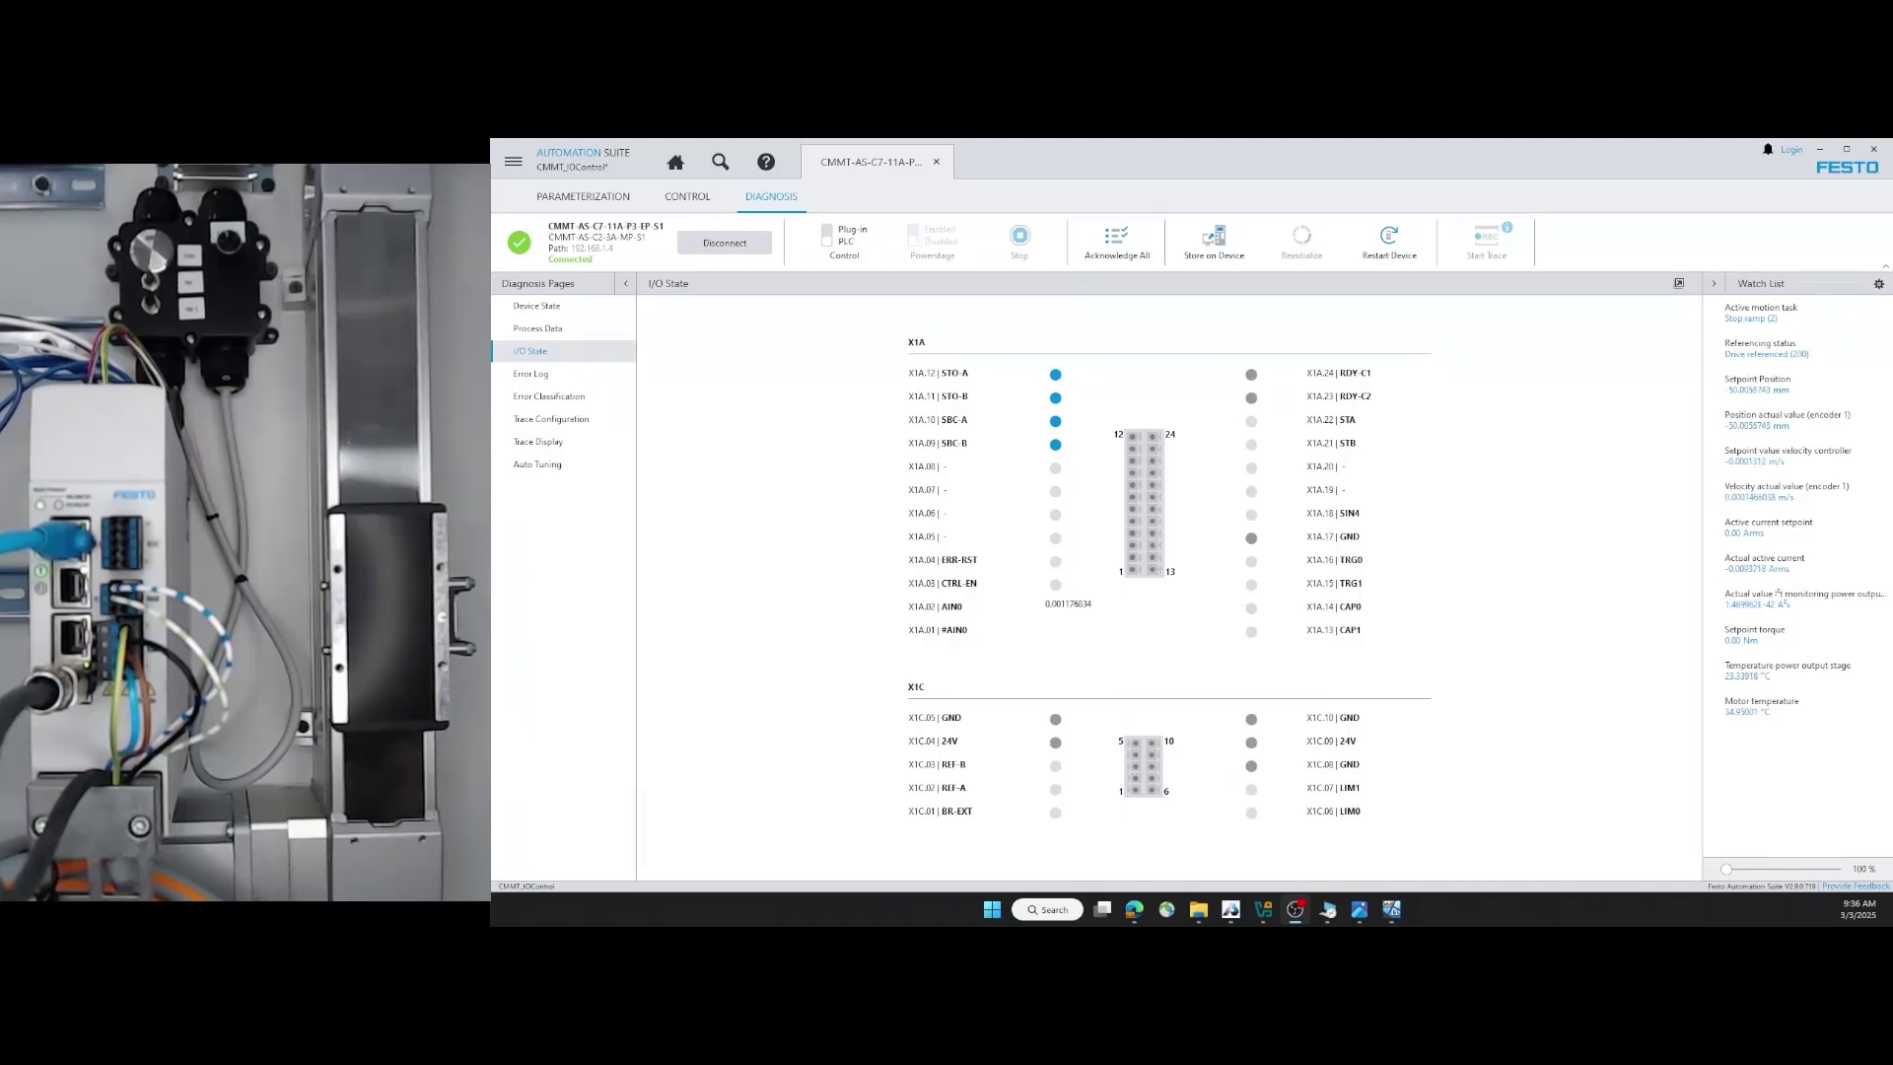
left_click(90, 85)
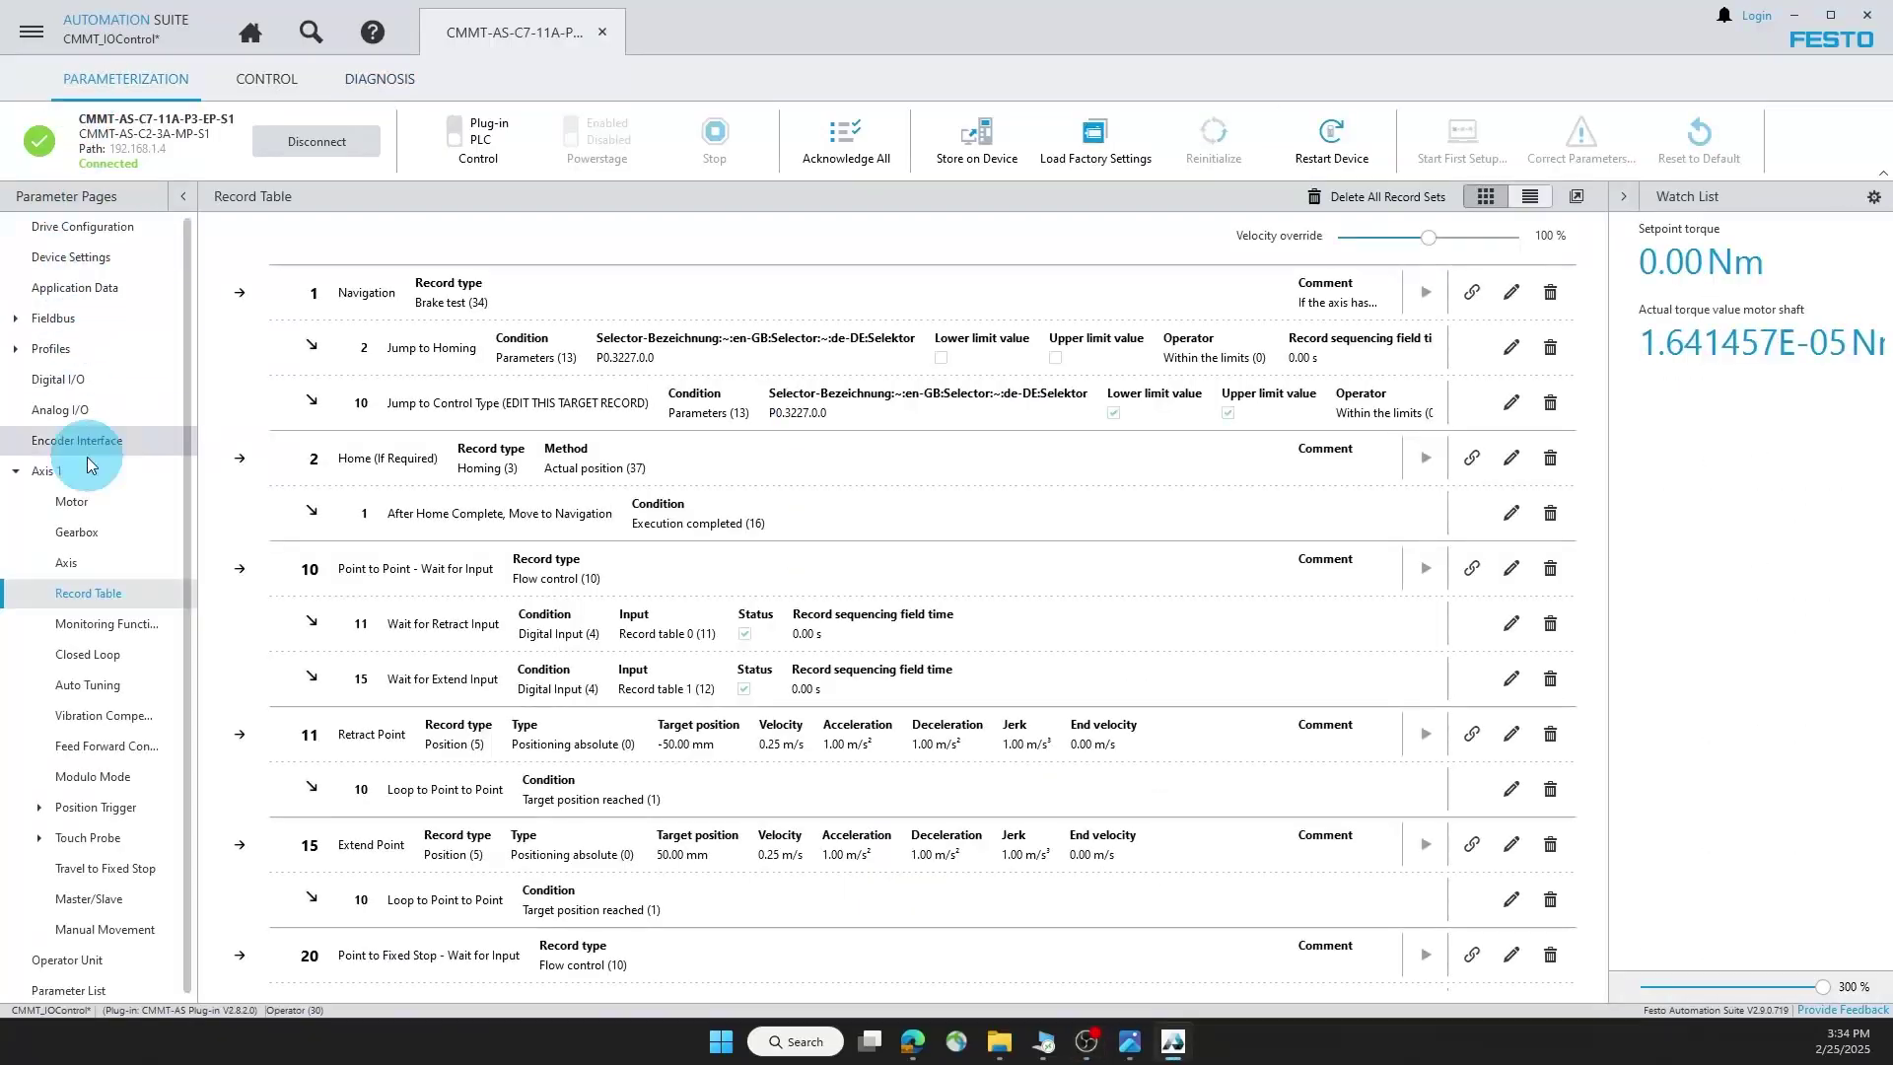
left_click(110, 602)
Change the Navigation record's Jump to Control Type target to record set 20.
left_click(309, 317)
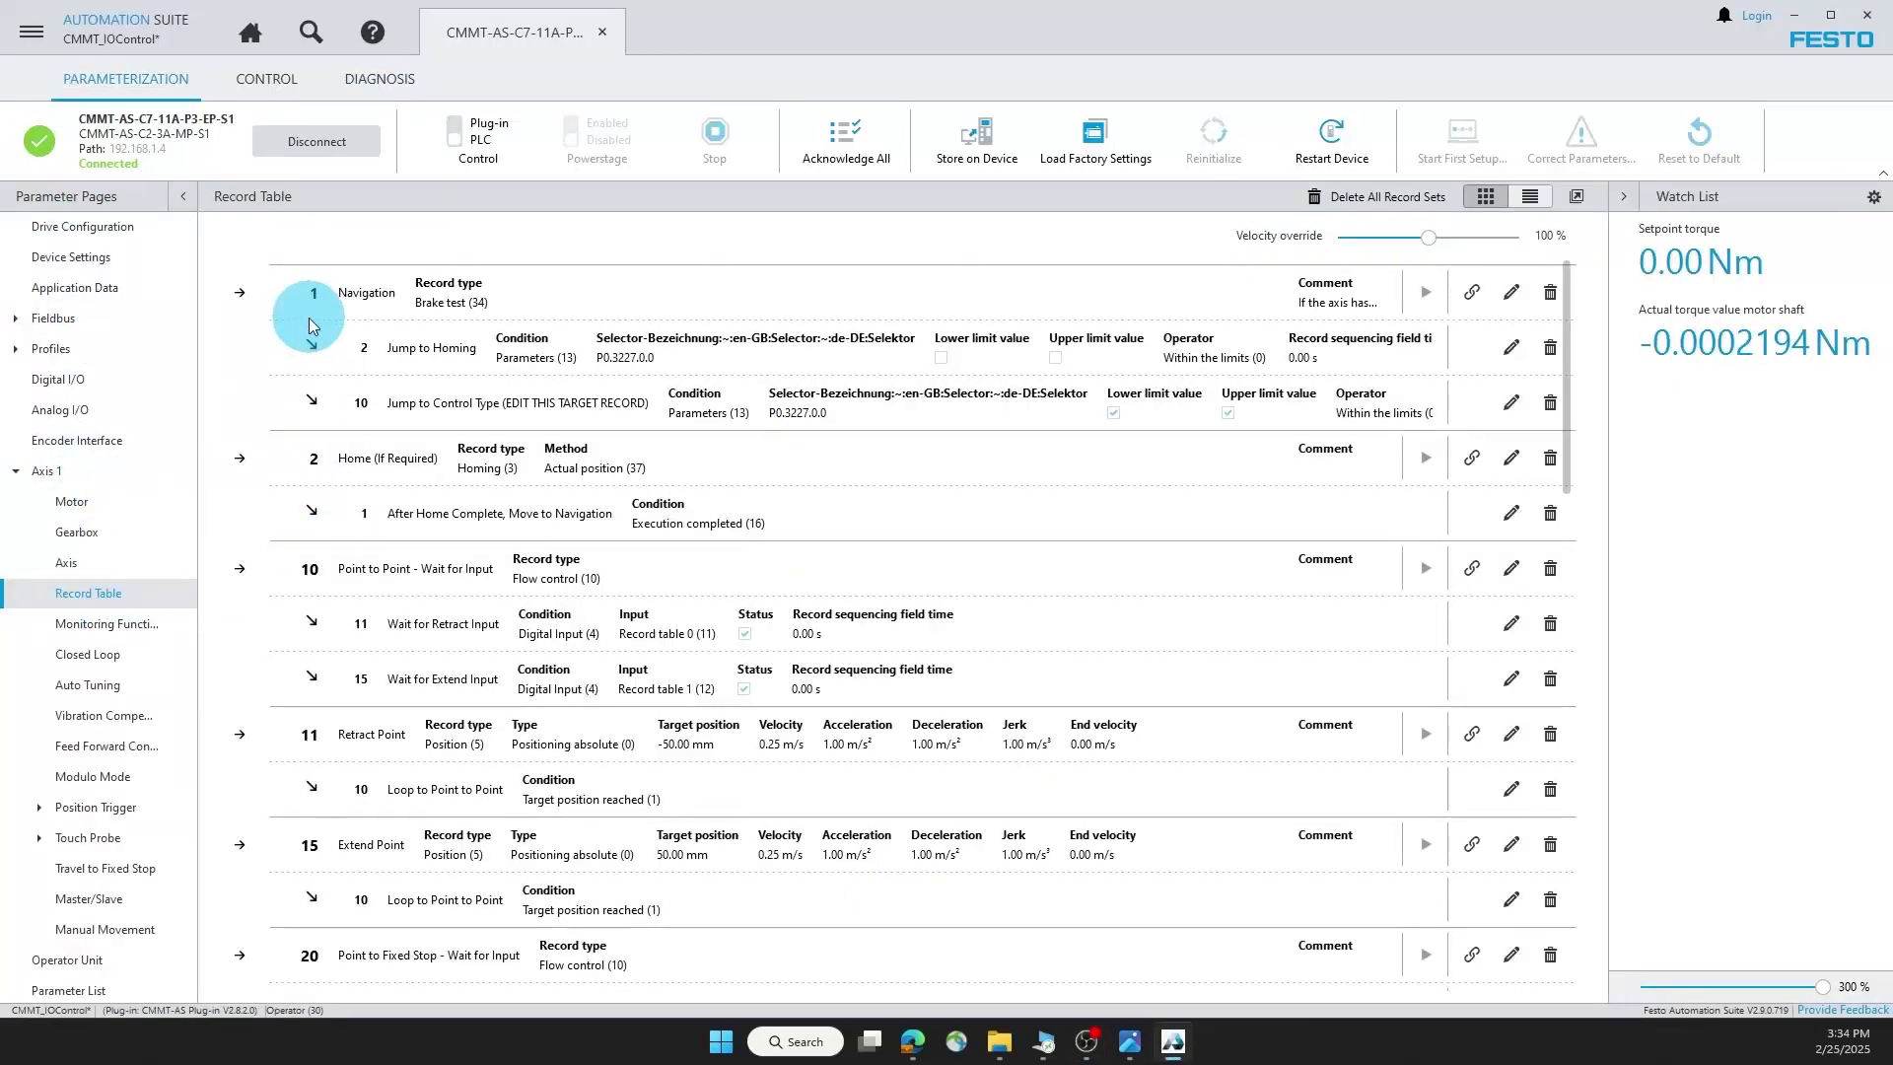
left_click(1510, 402)
left_click(1361, 903)
left_click(1367, 941)
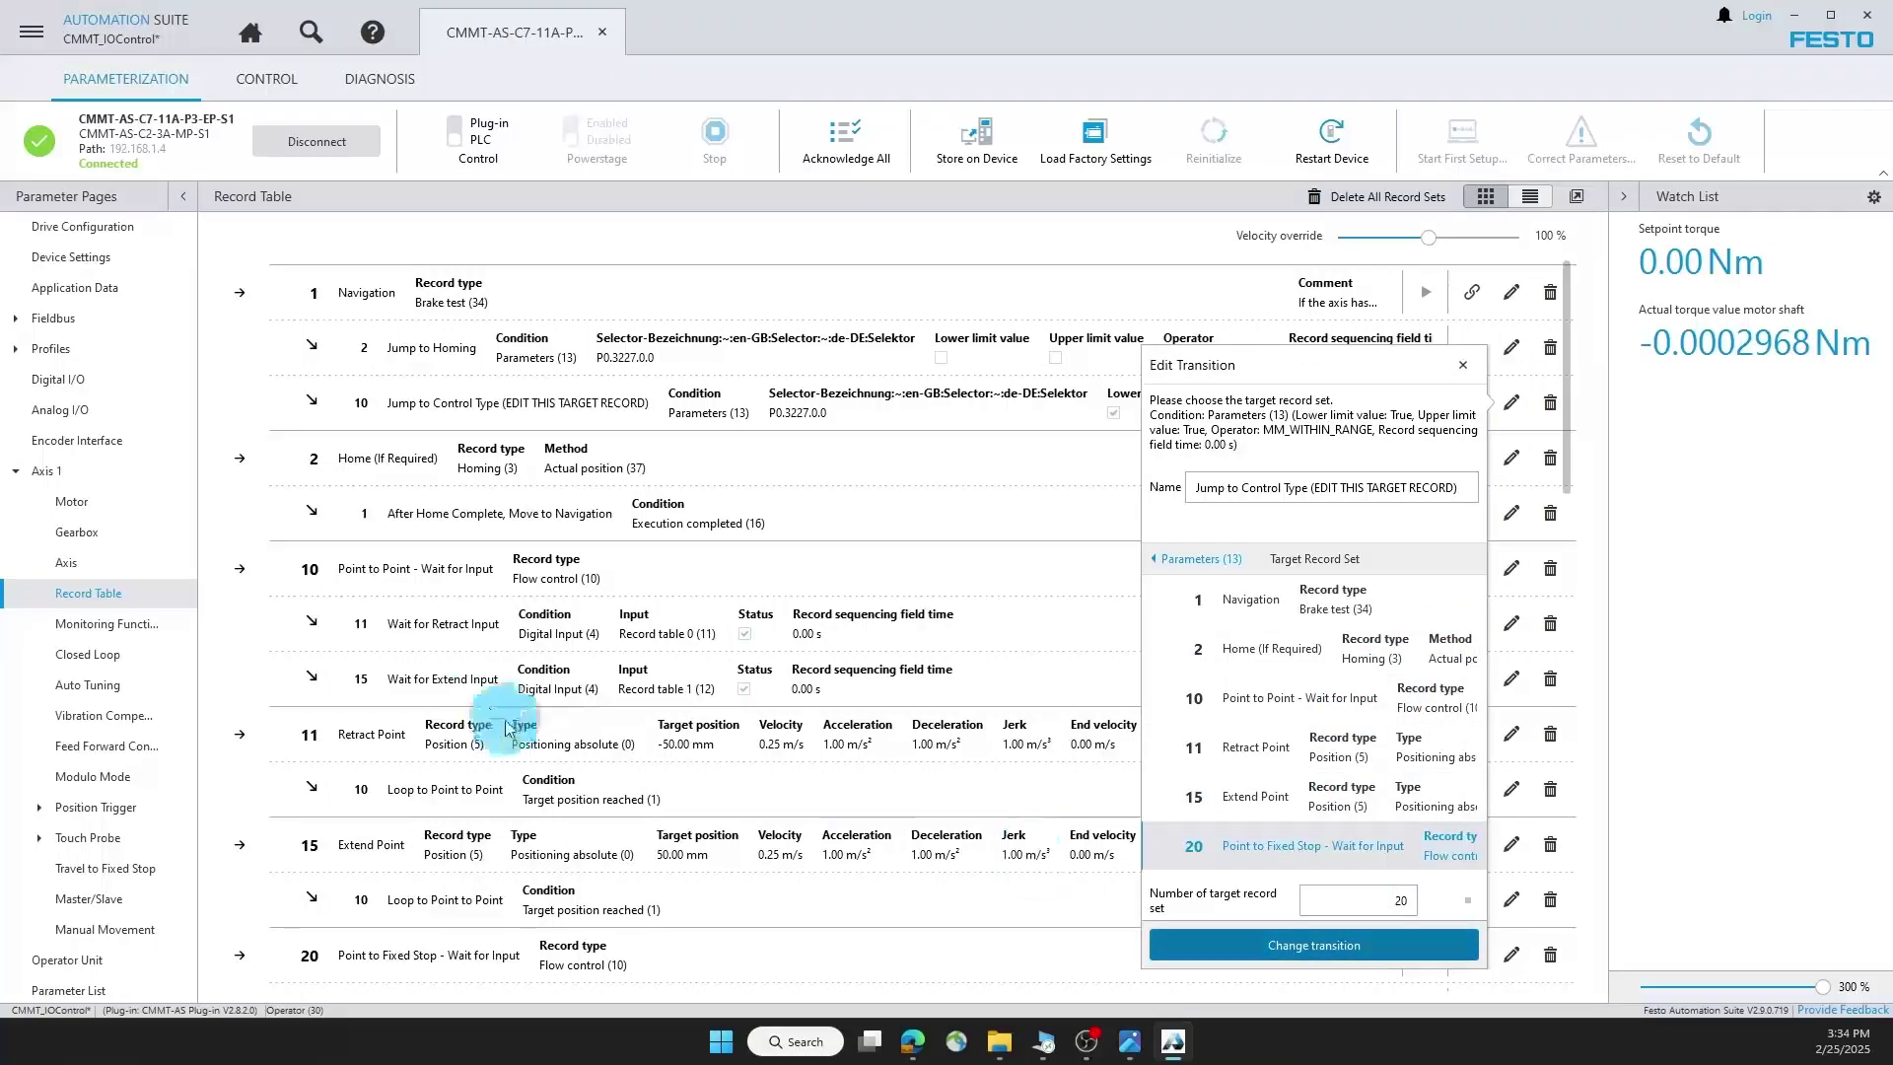
scroll(481, 700, "down", 3)
scroll(482, 704, "down", 2)
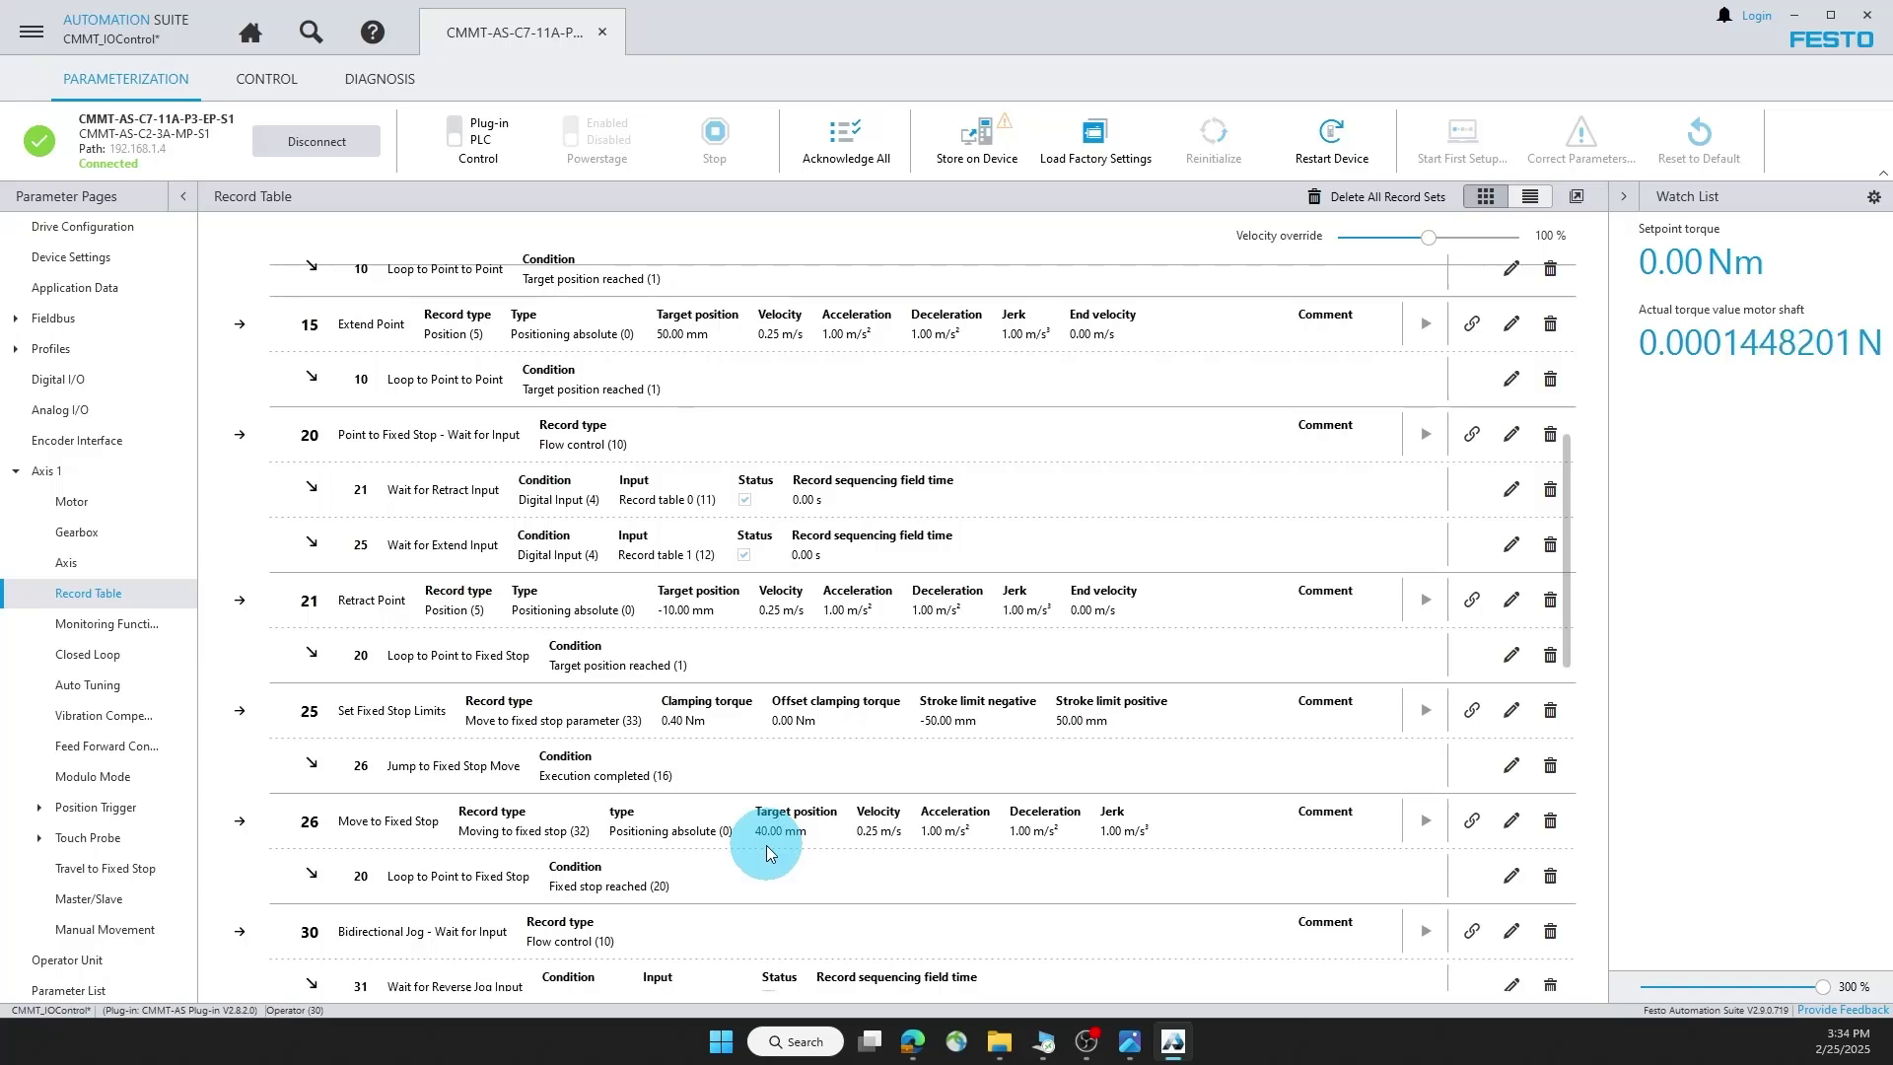
Store the fixed-stop configuration on the drive, check I/O State, then return to the record table.
left_click(960, 144)
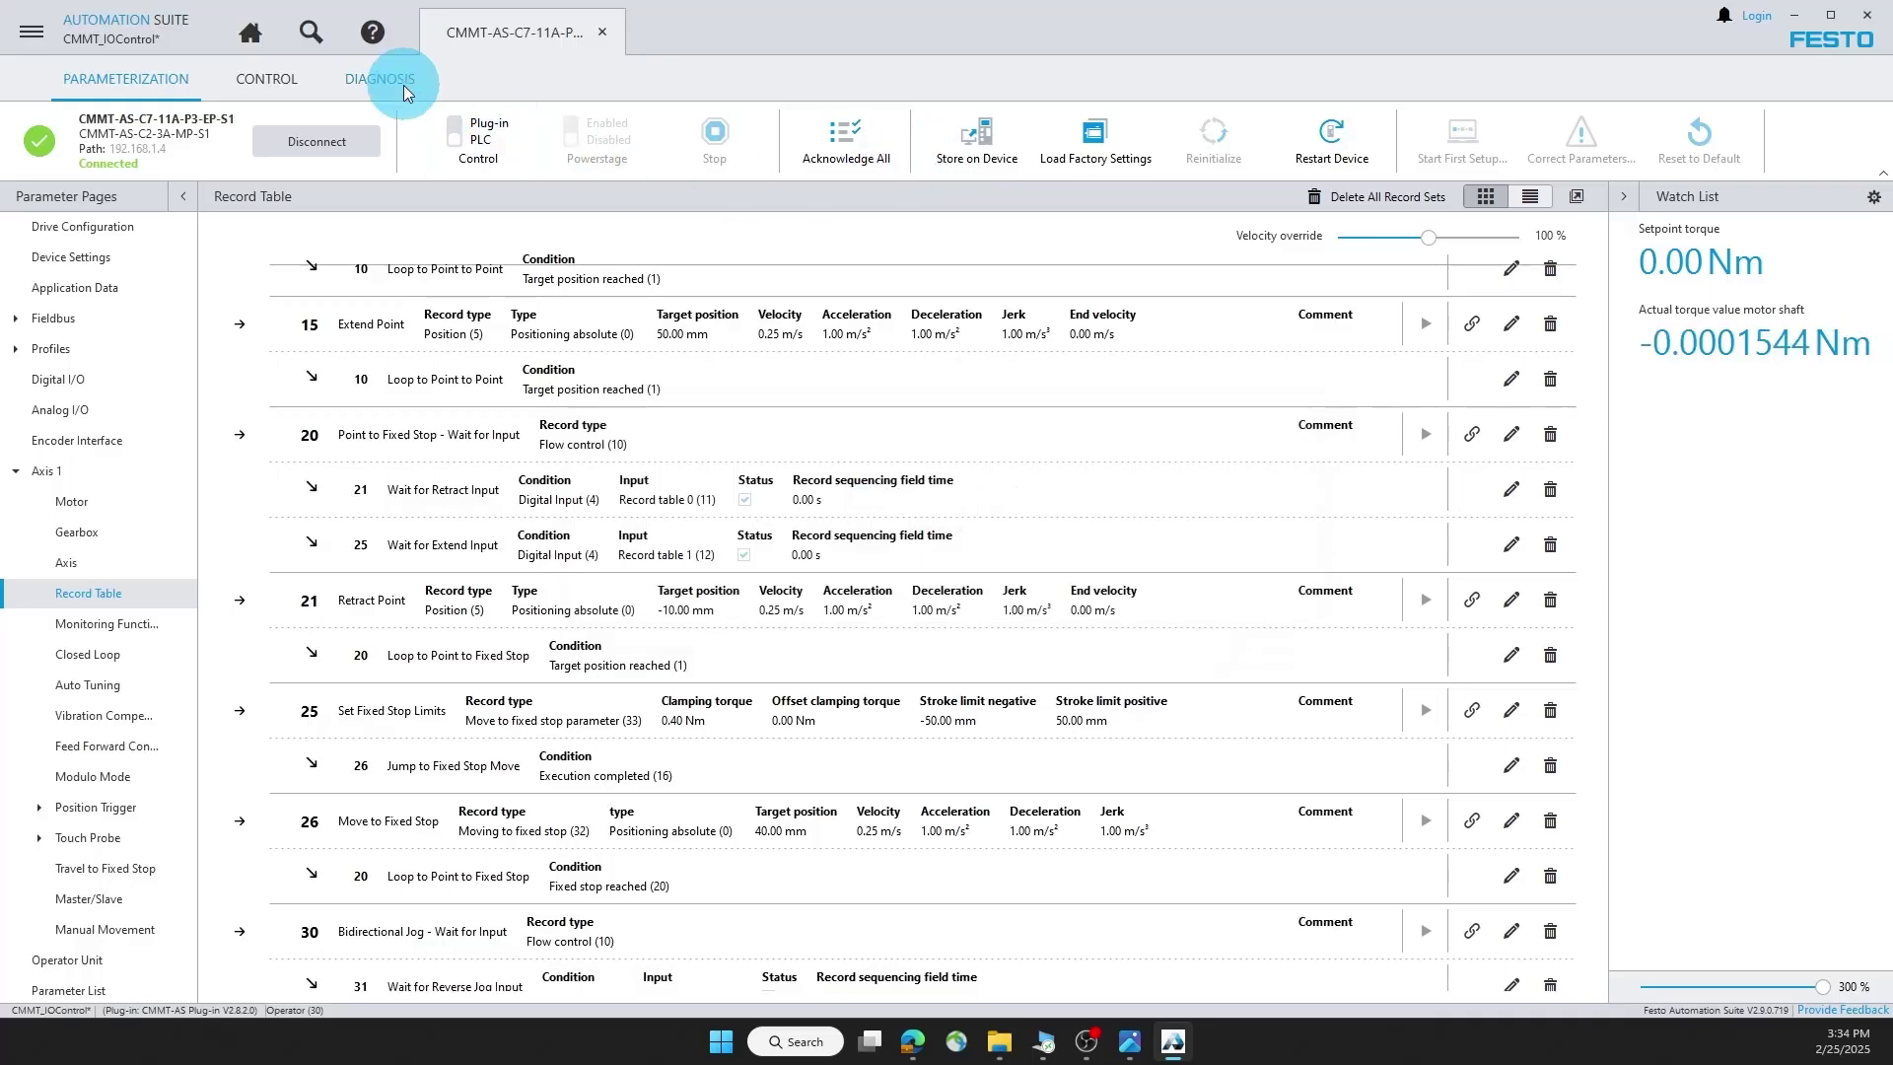
left_click(404, 85)
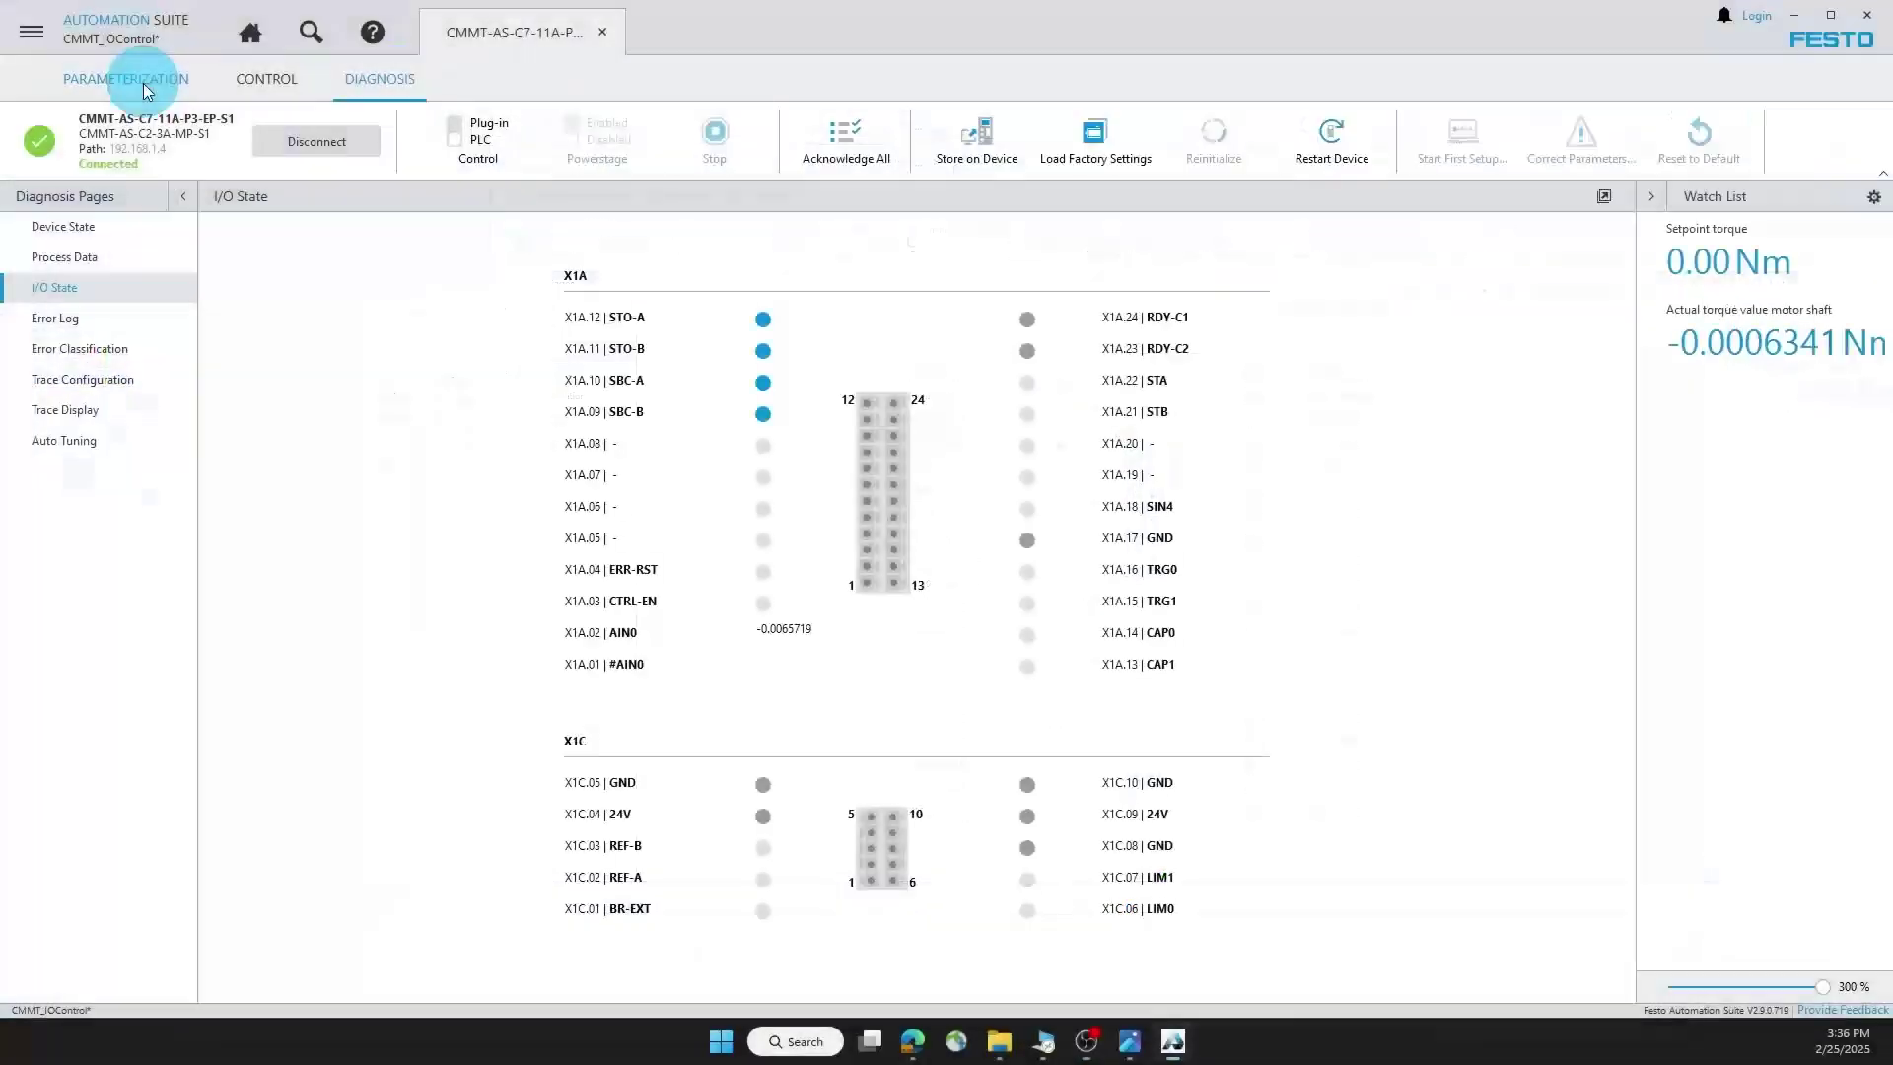
left_click(138, 81)
Point the Jump to Control Type transition at record 30 and review jog records 30–37.
scroll(788, 541, "up", 5)
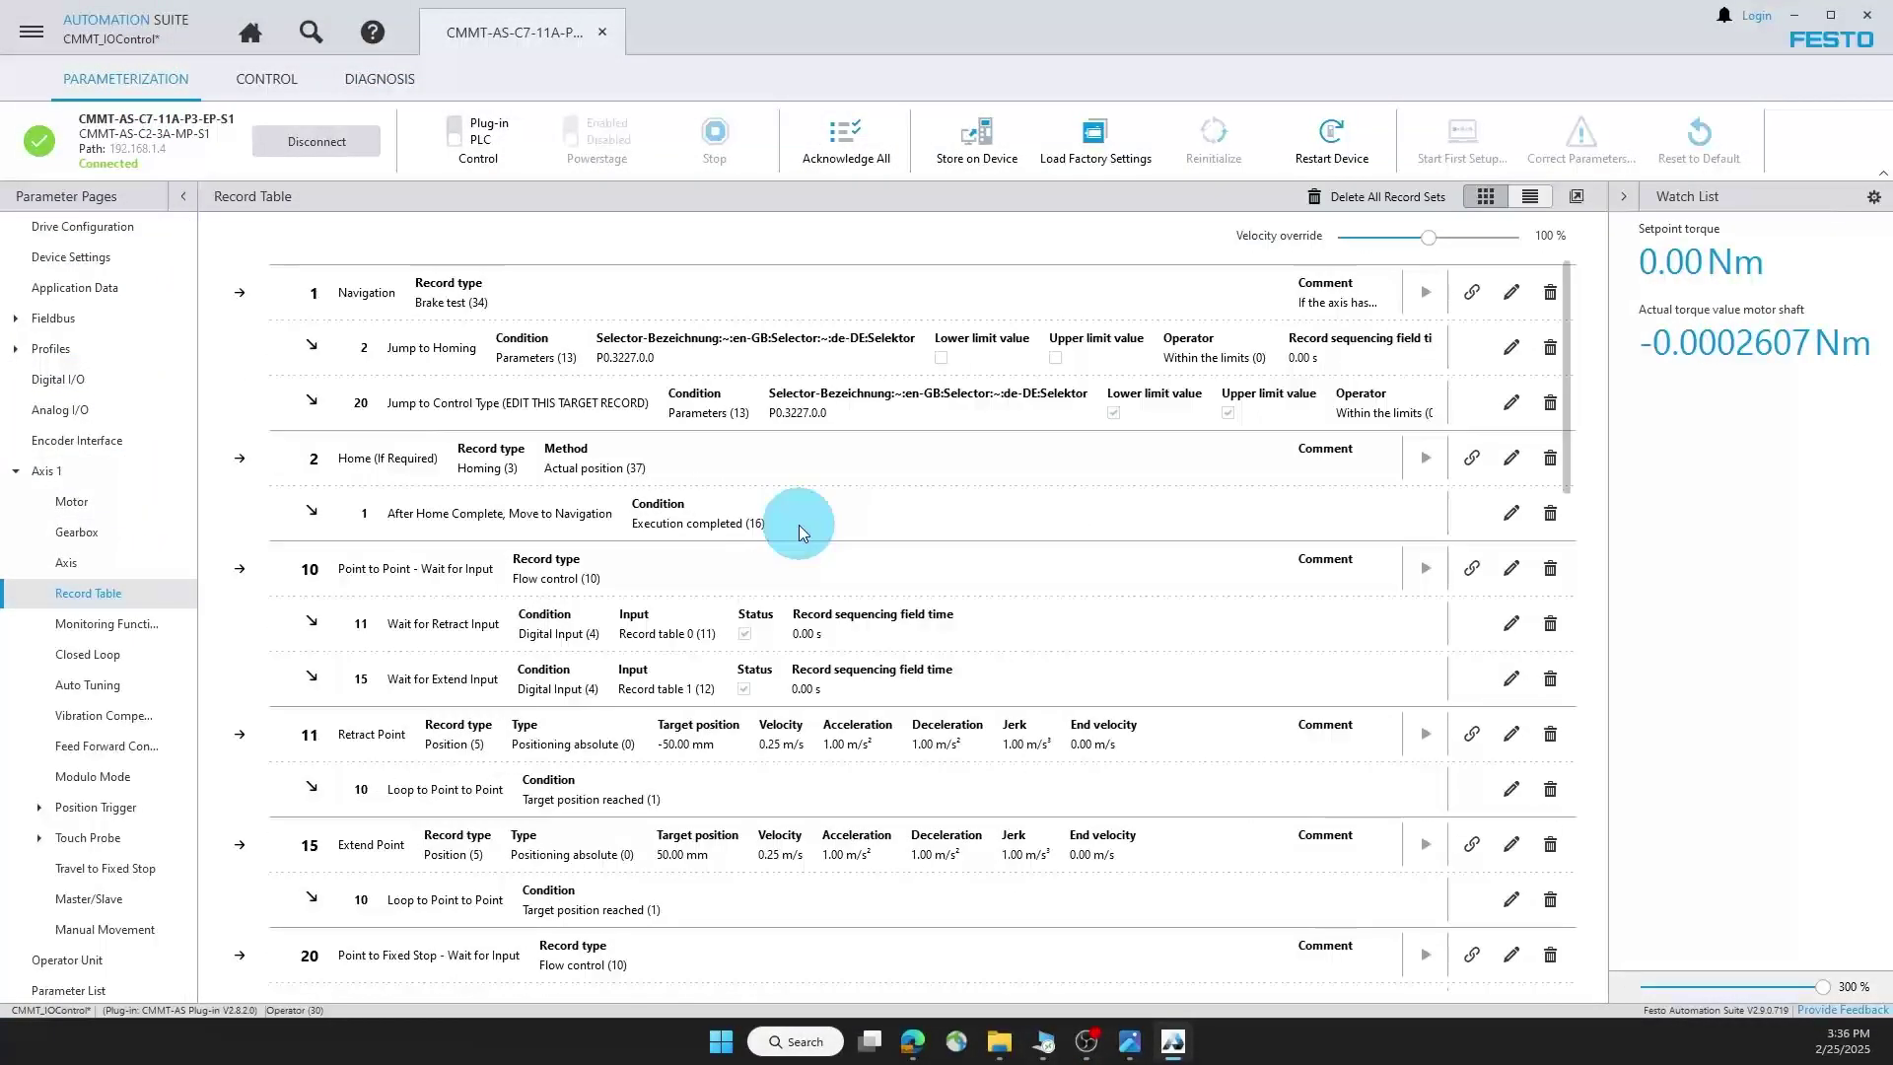
left_click(1511, 402)
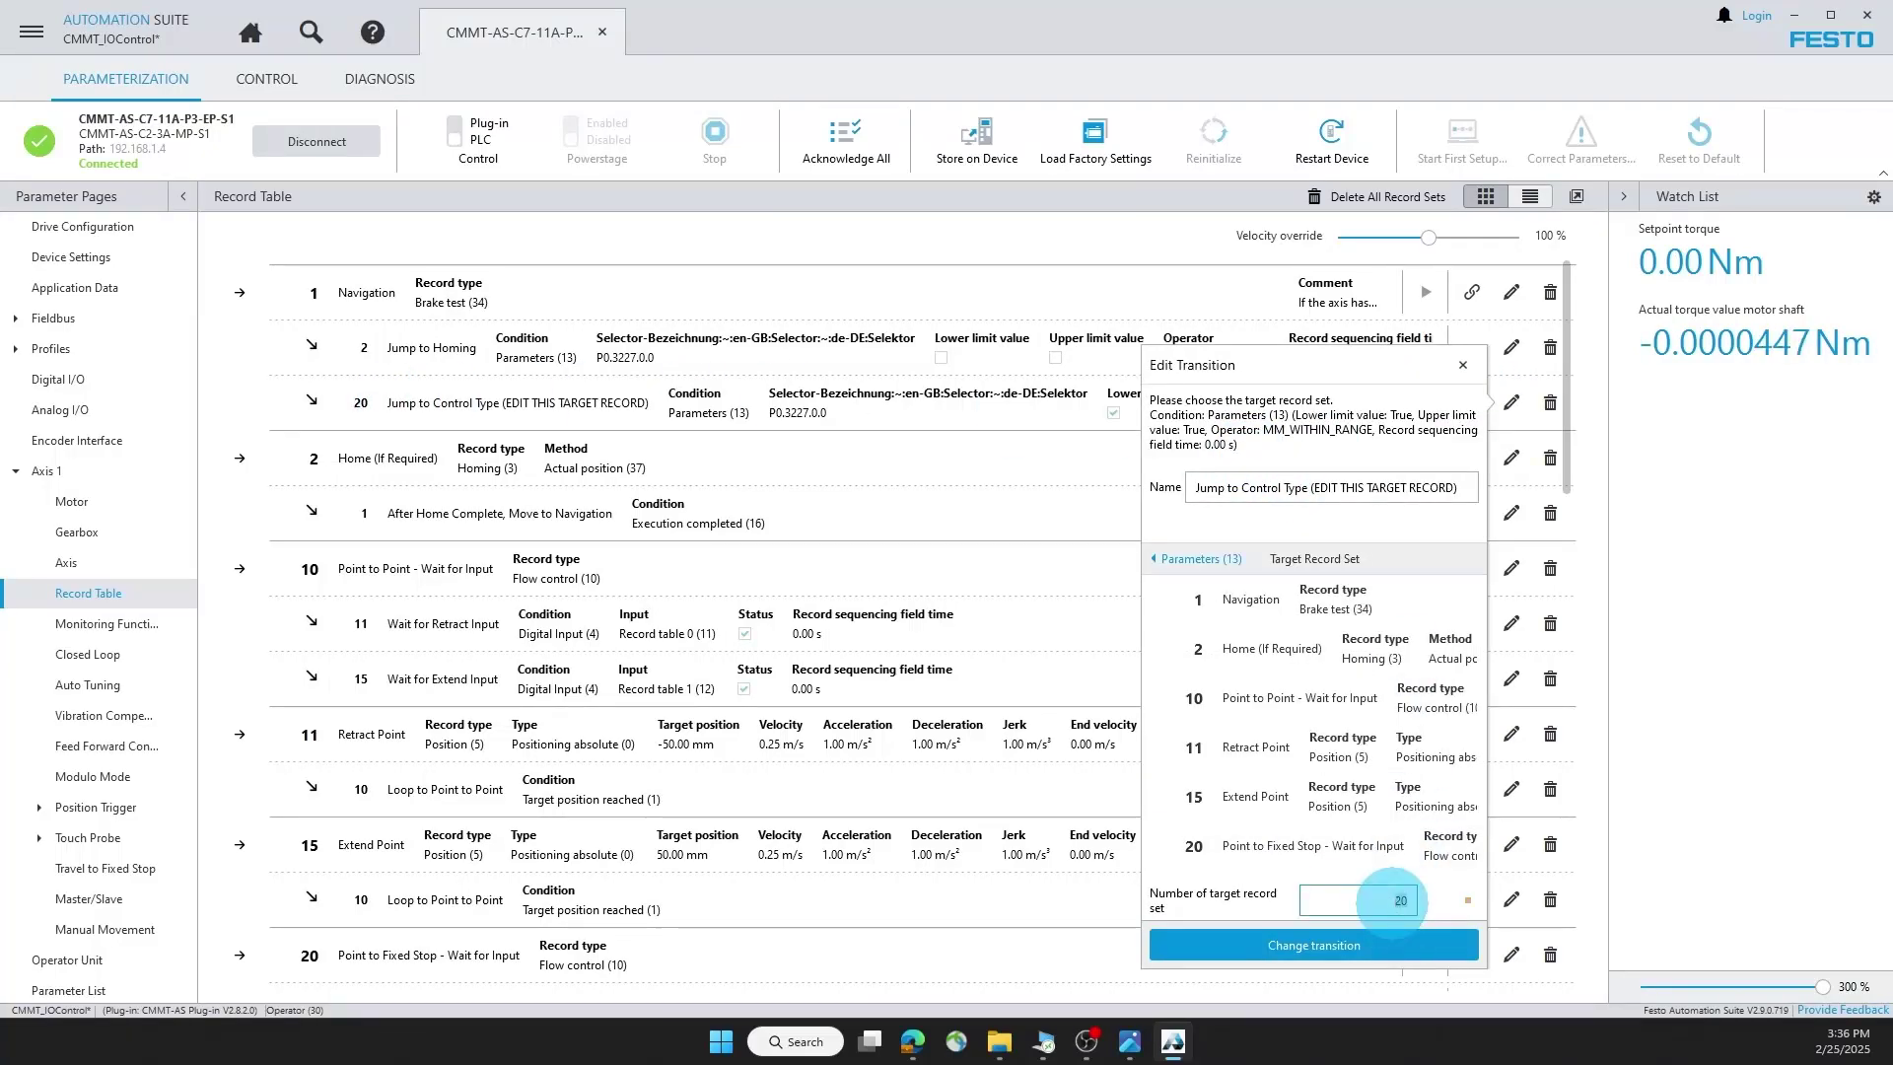
left_click(1380, 944)
scroll(735, 696, "down", 6)
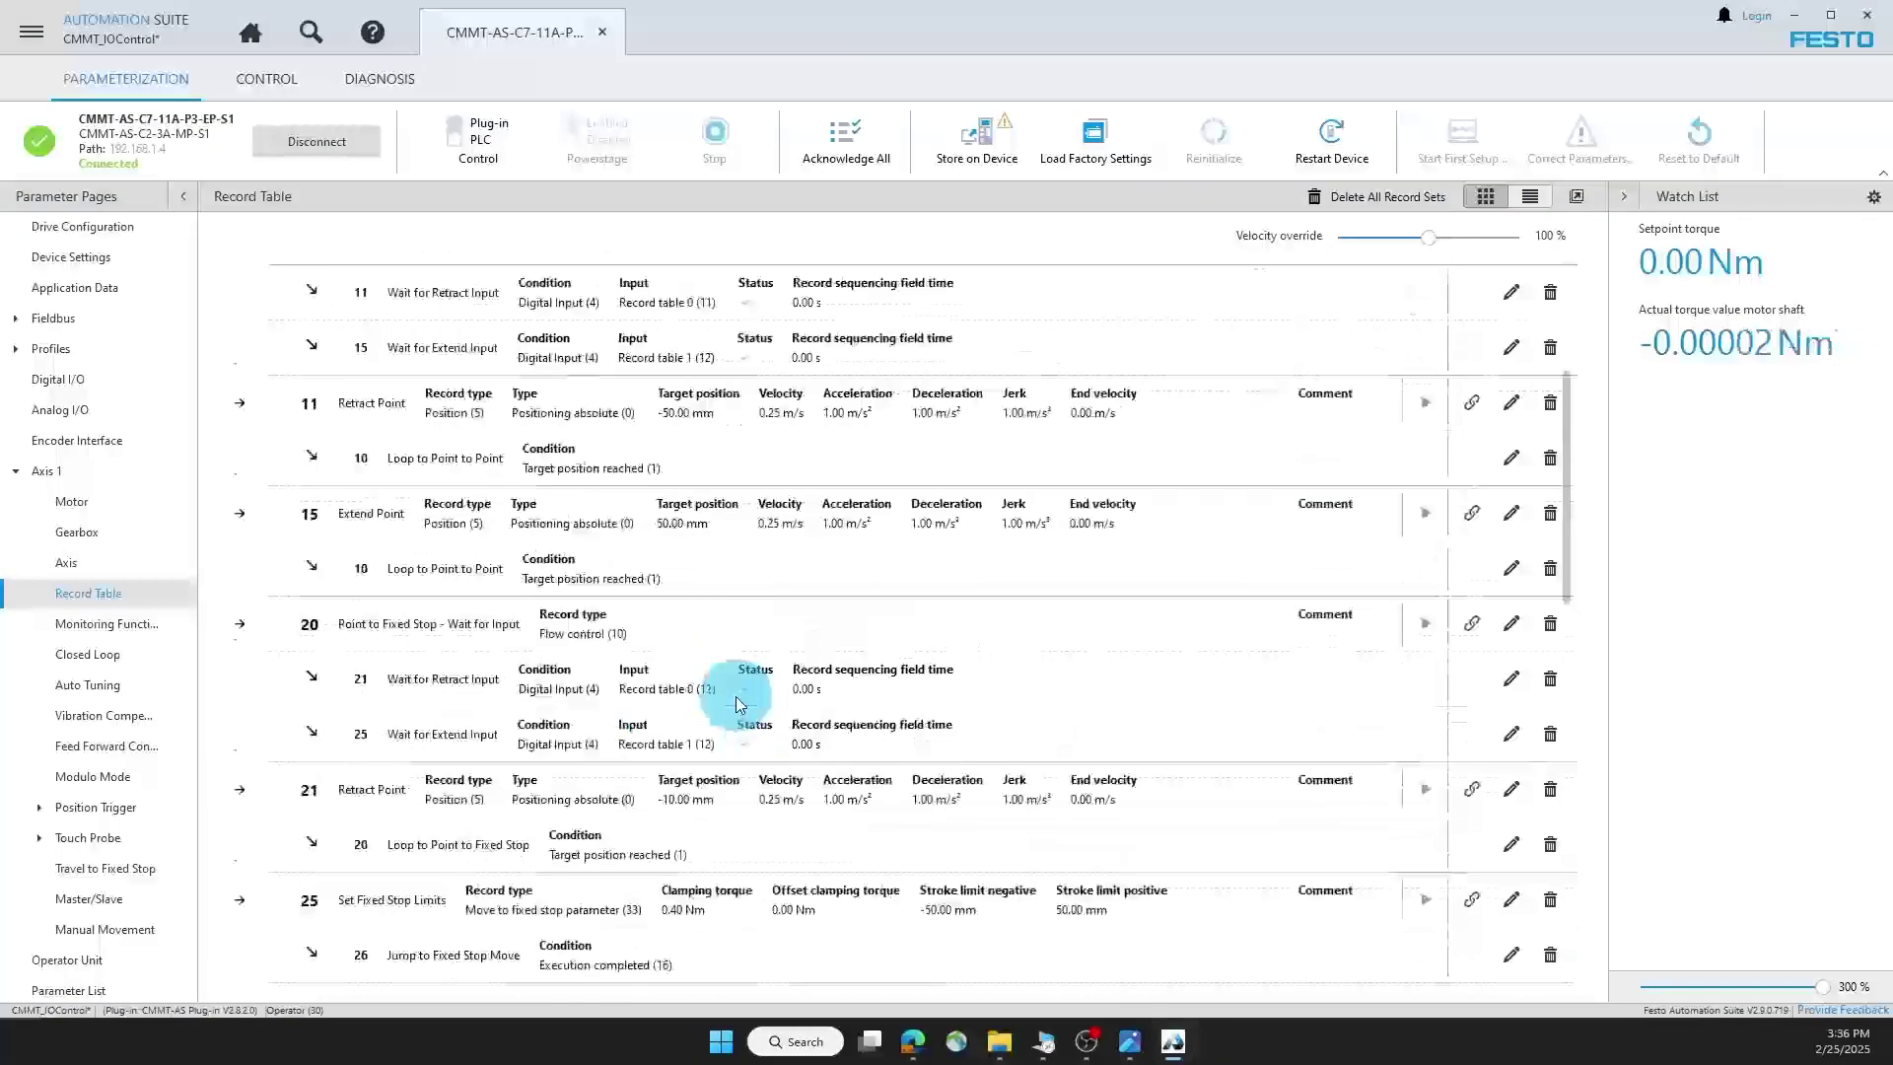
scroll(735, 696, "down", 3)
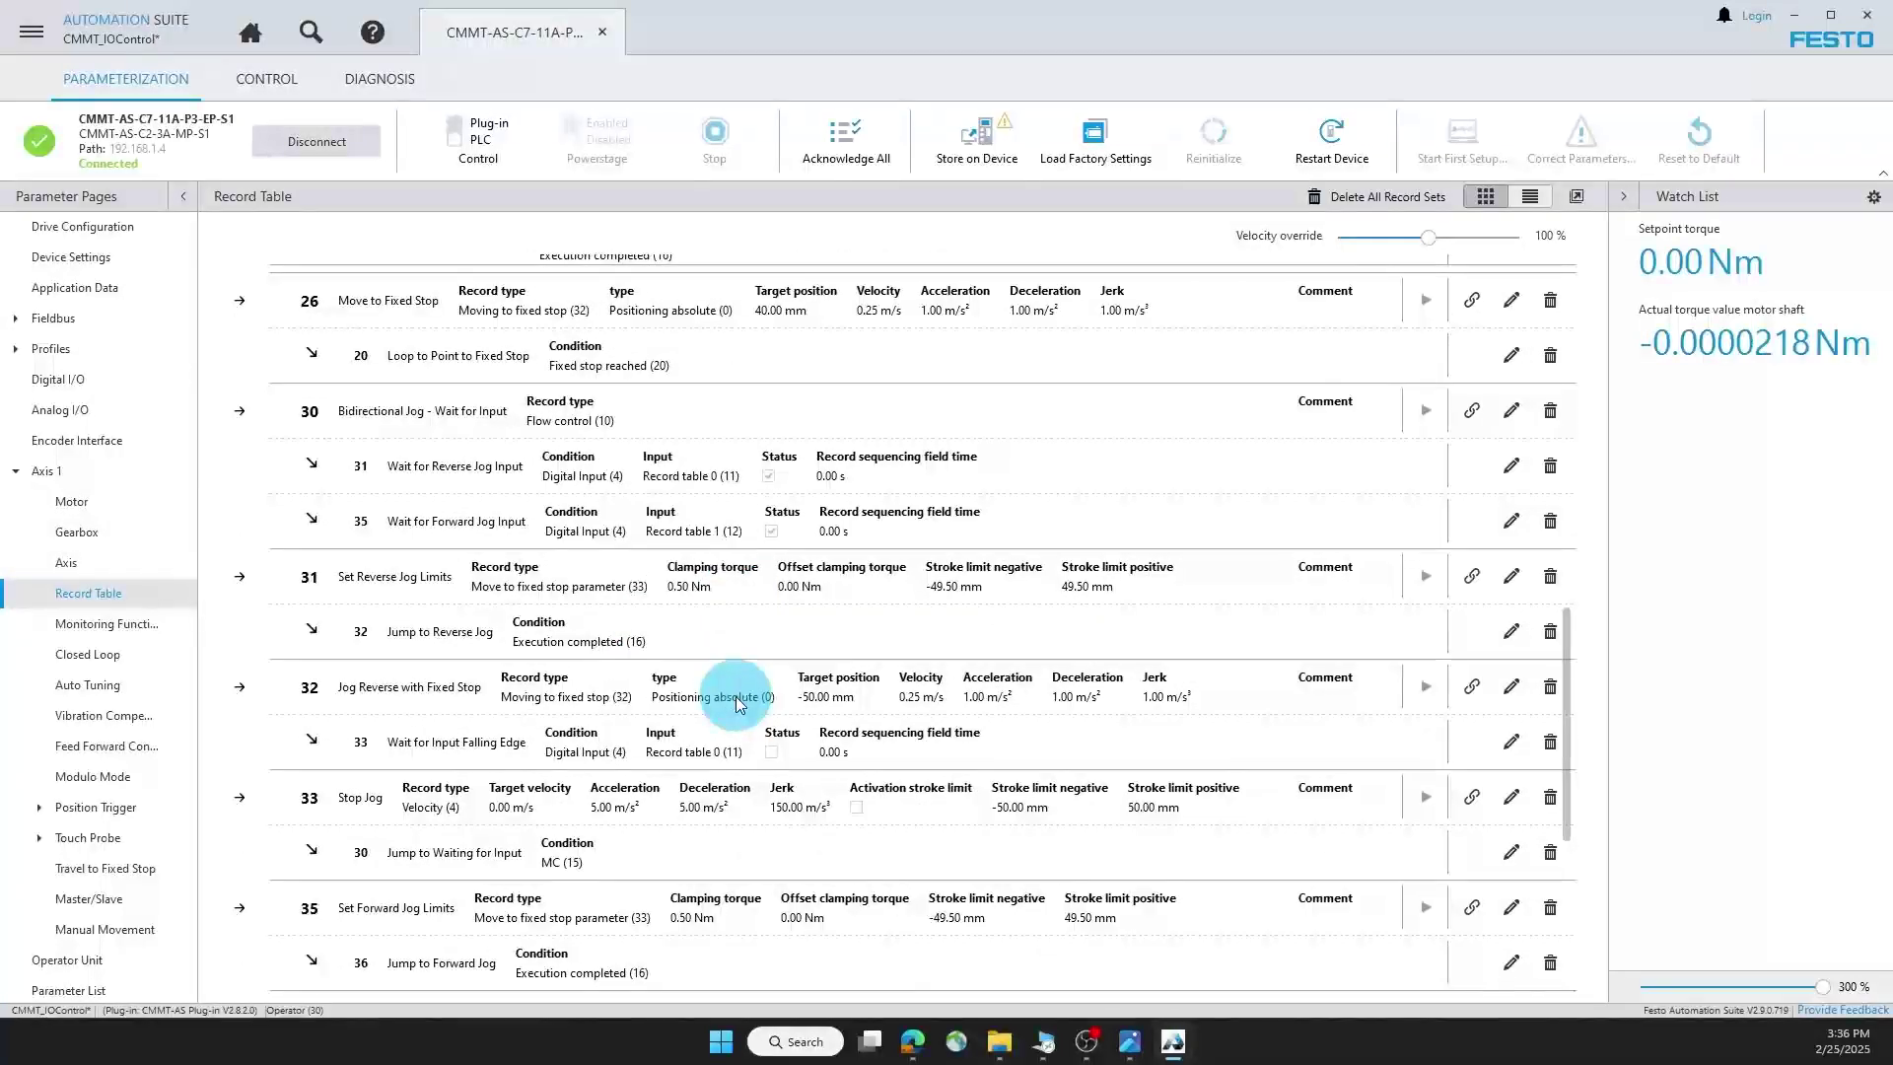
scroll(523, 582, "down", 3)
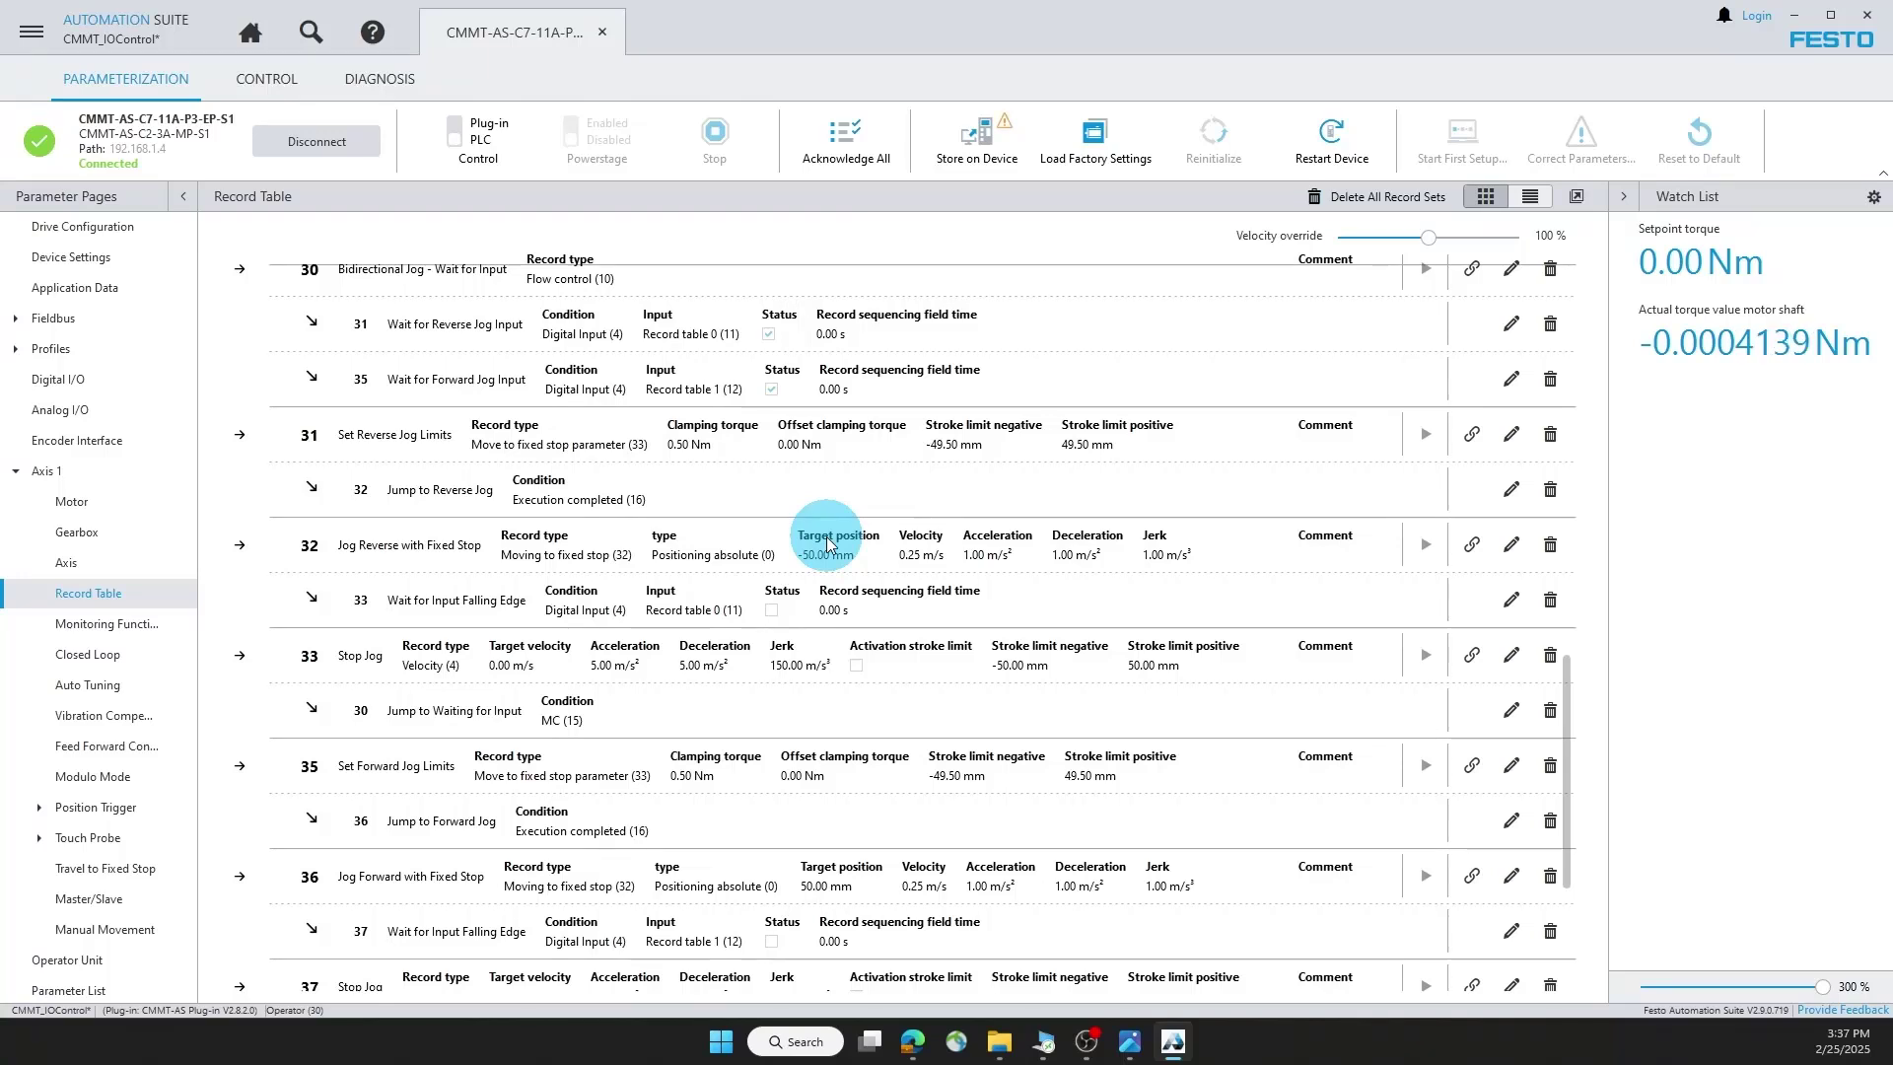
Store the jog-mode record table on the drive.
left_click(982, 144)
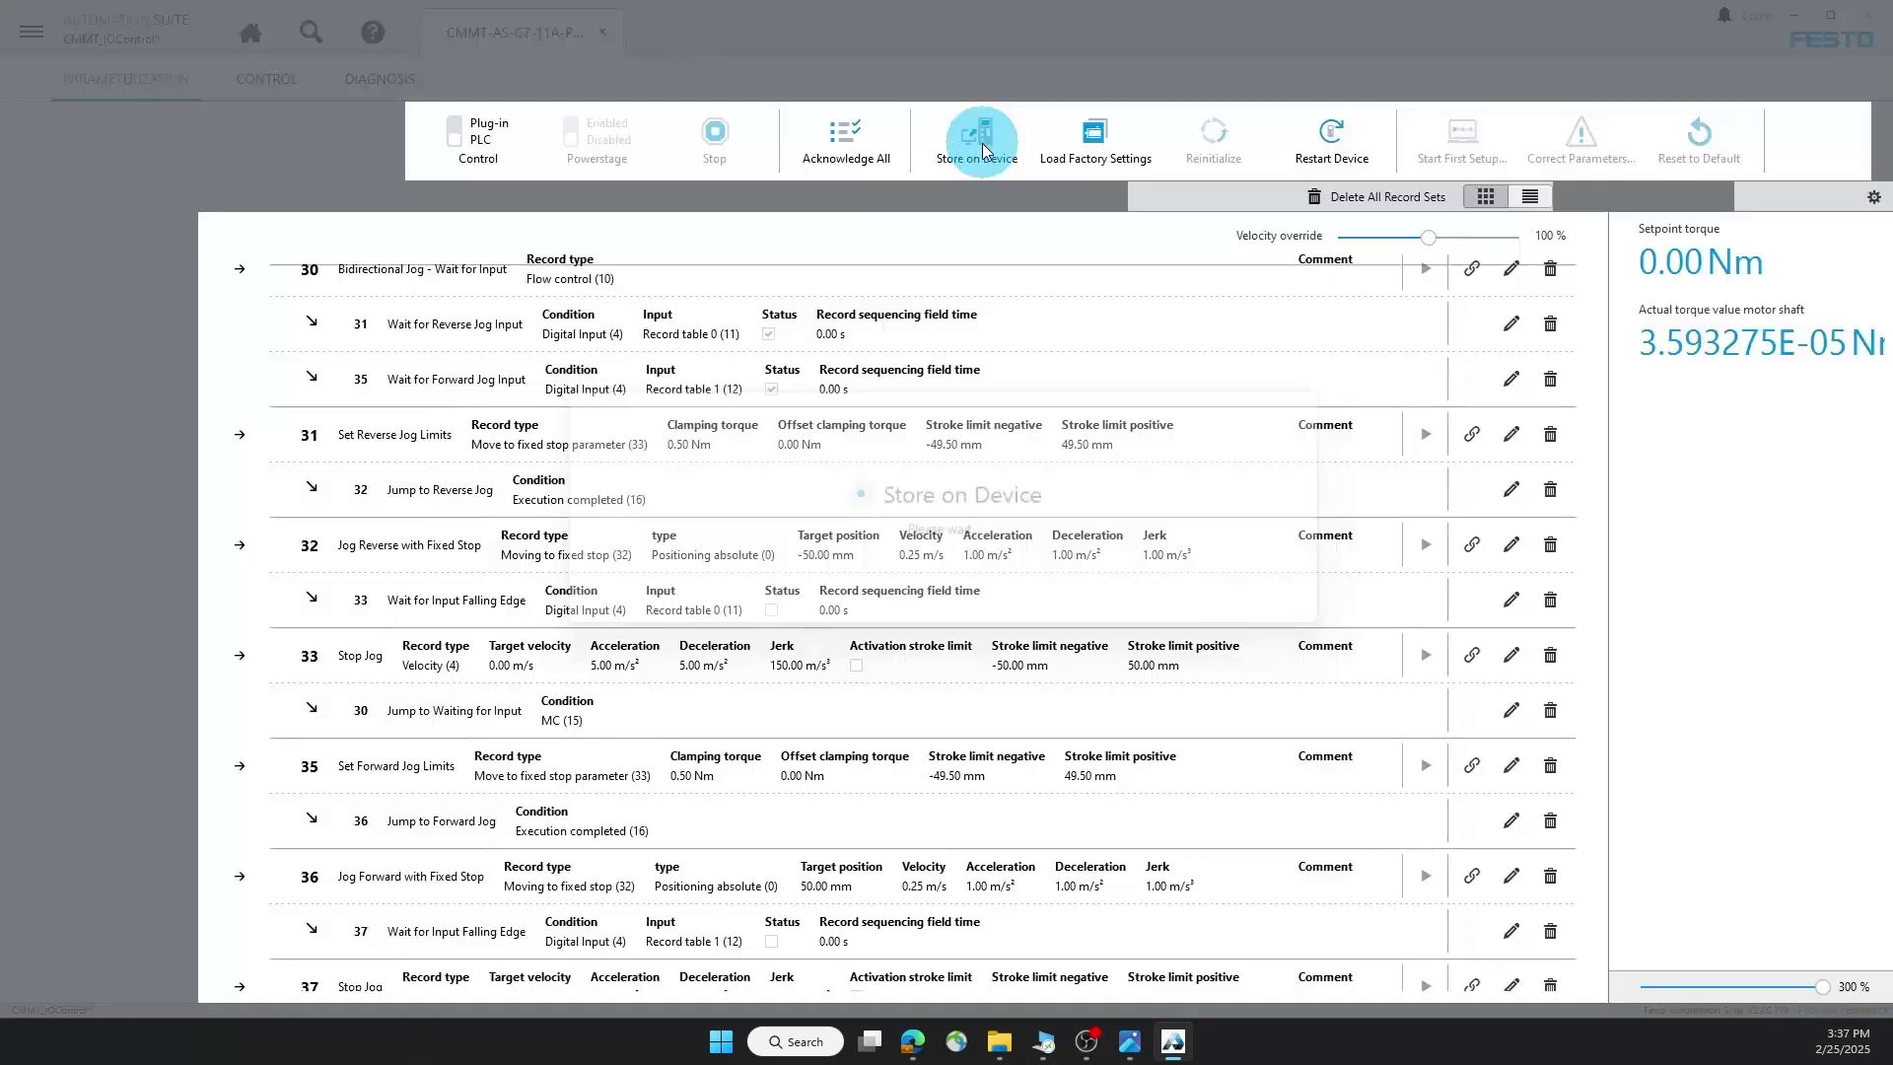
left_click(1710, 550)
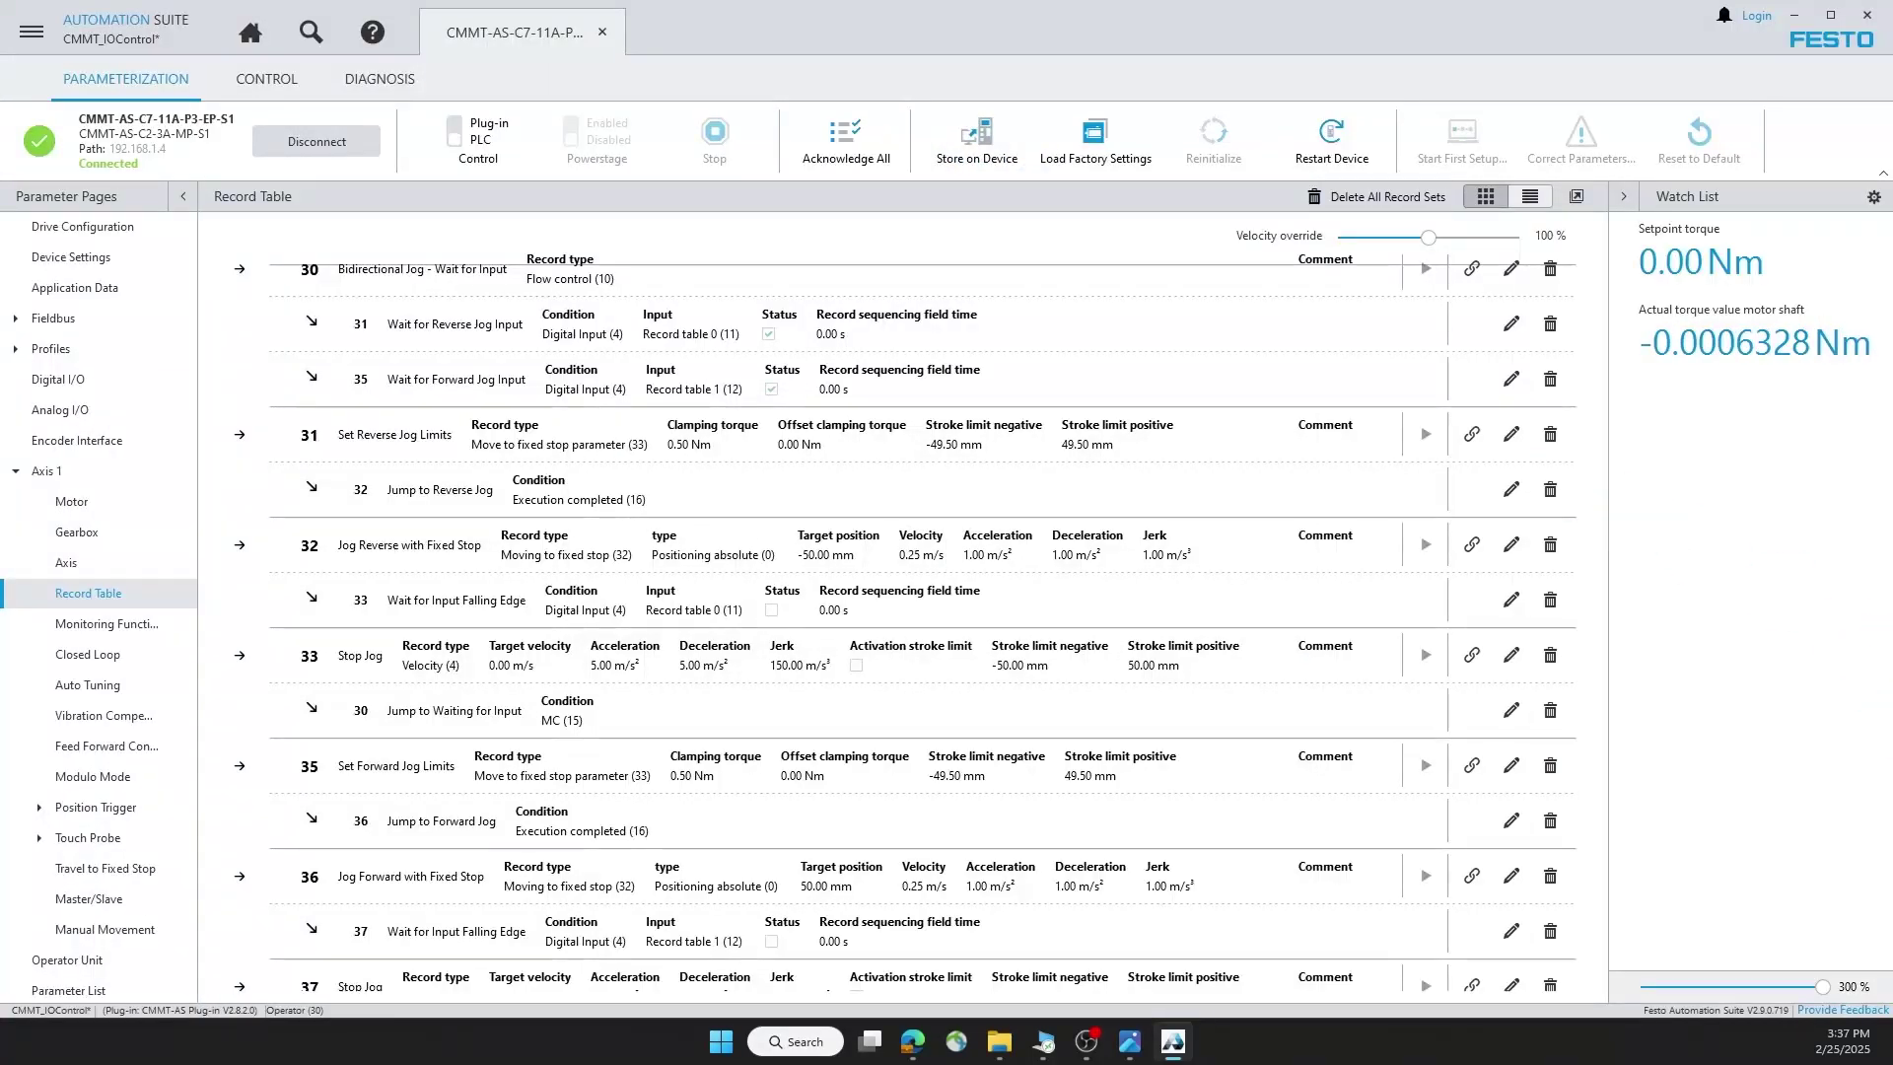
left_click(1485, 624)
left_click(456, 131)
Watch the jog input signals on DIAGNOSIS I/O State, then return to PARAMETERIZATION.
left_click(392, 81)
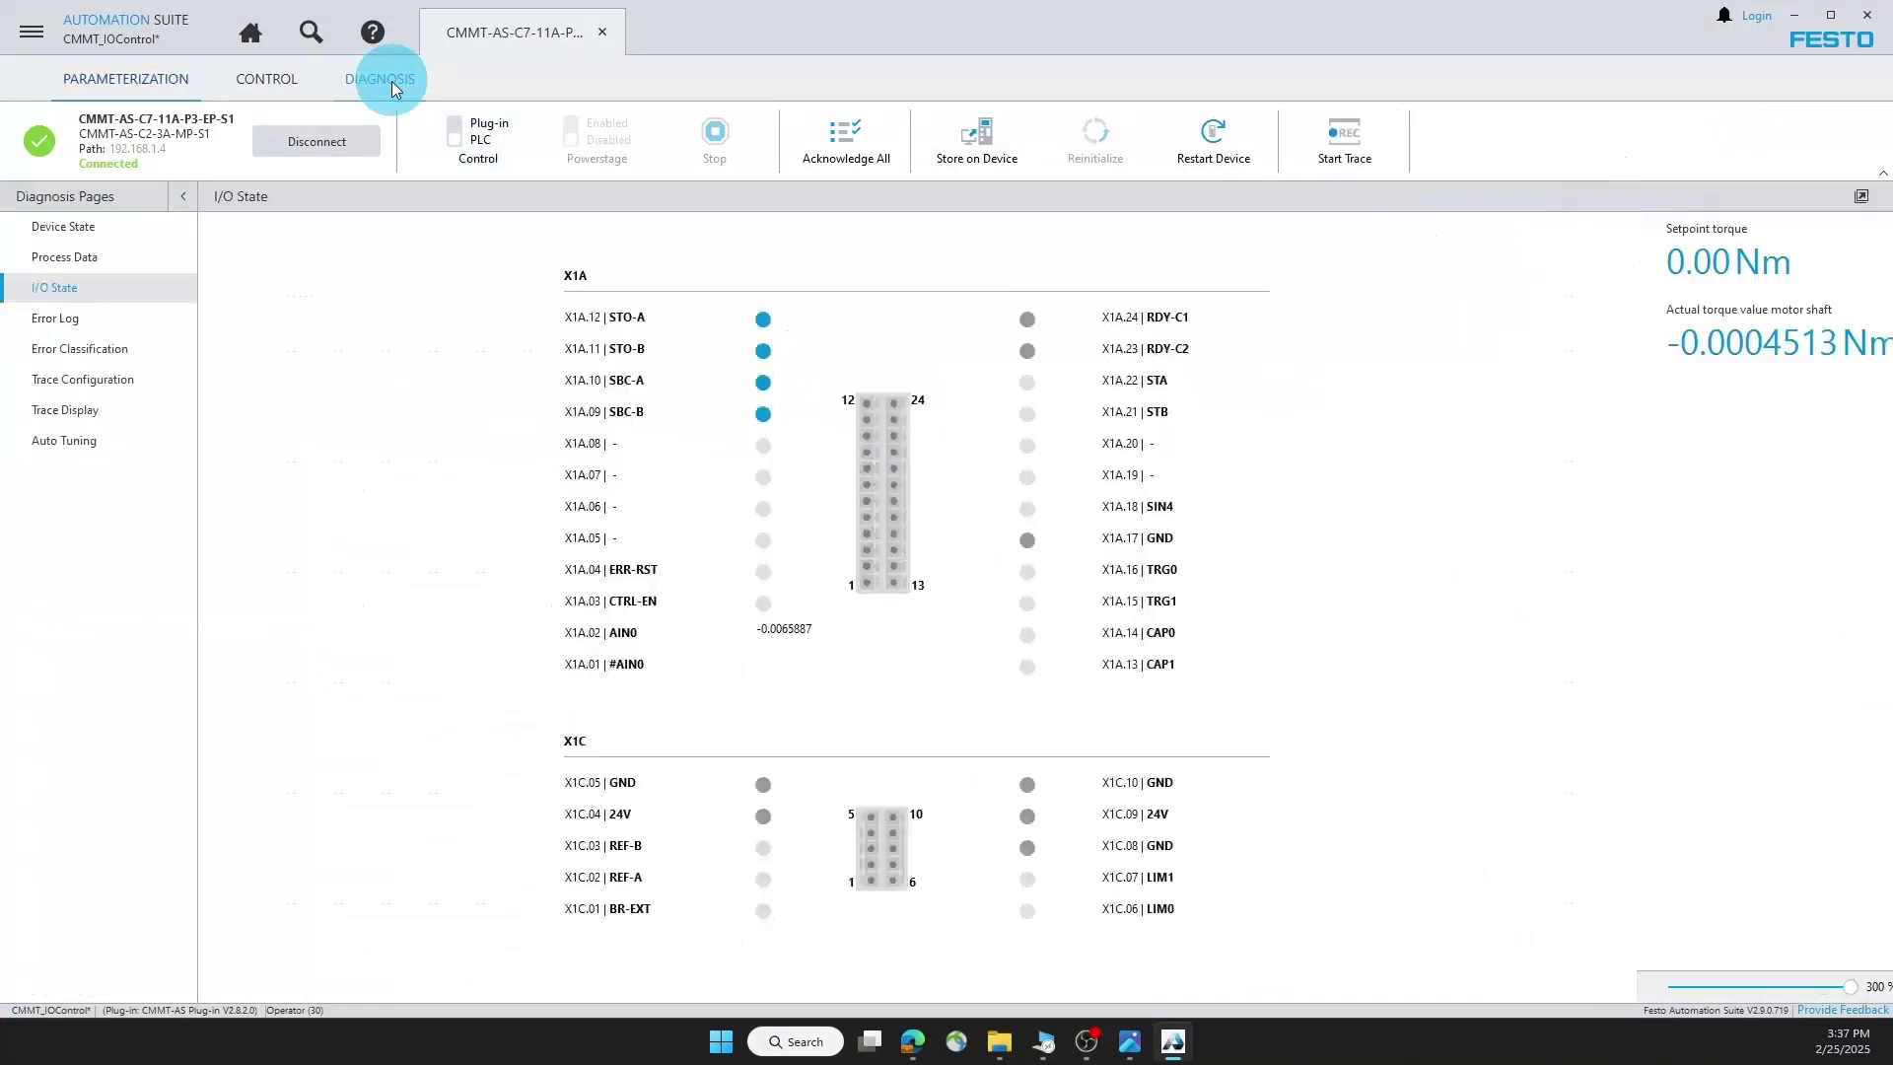
left_click(806, 648)
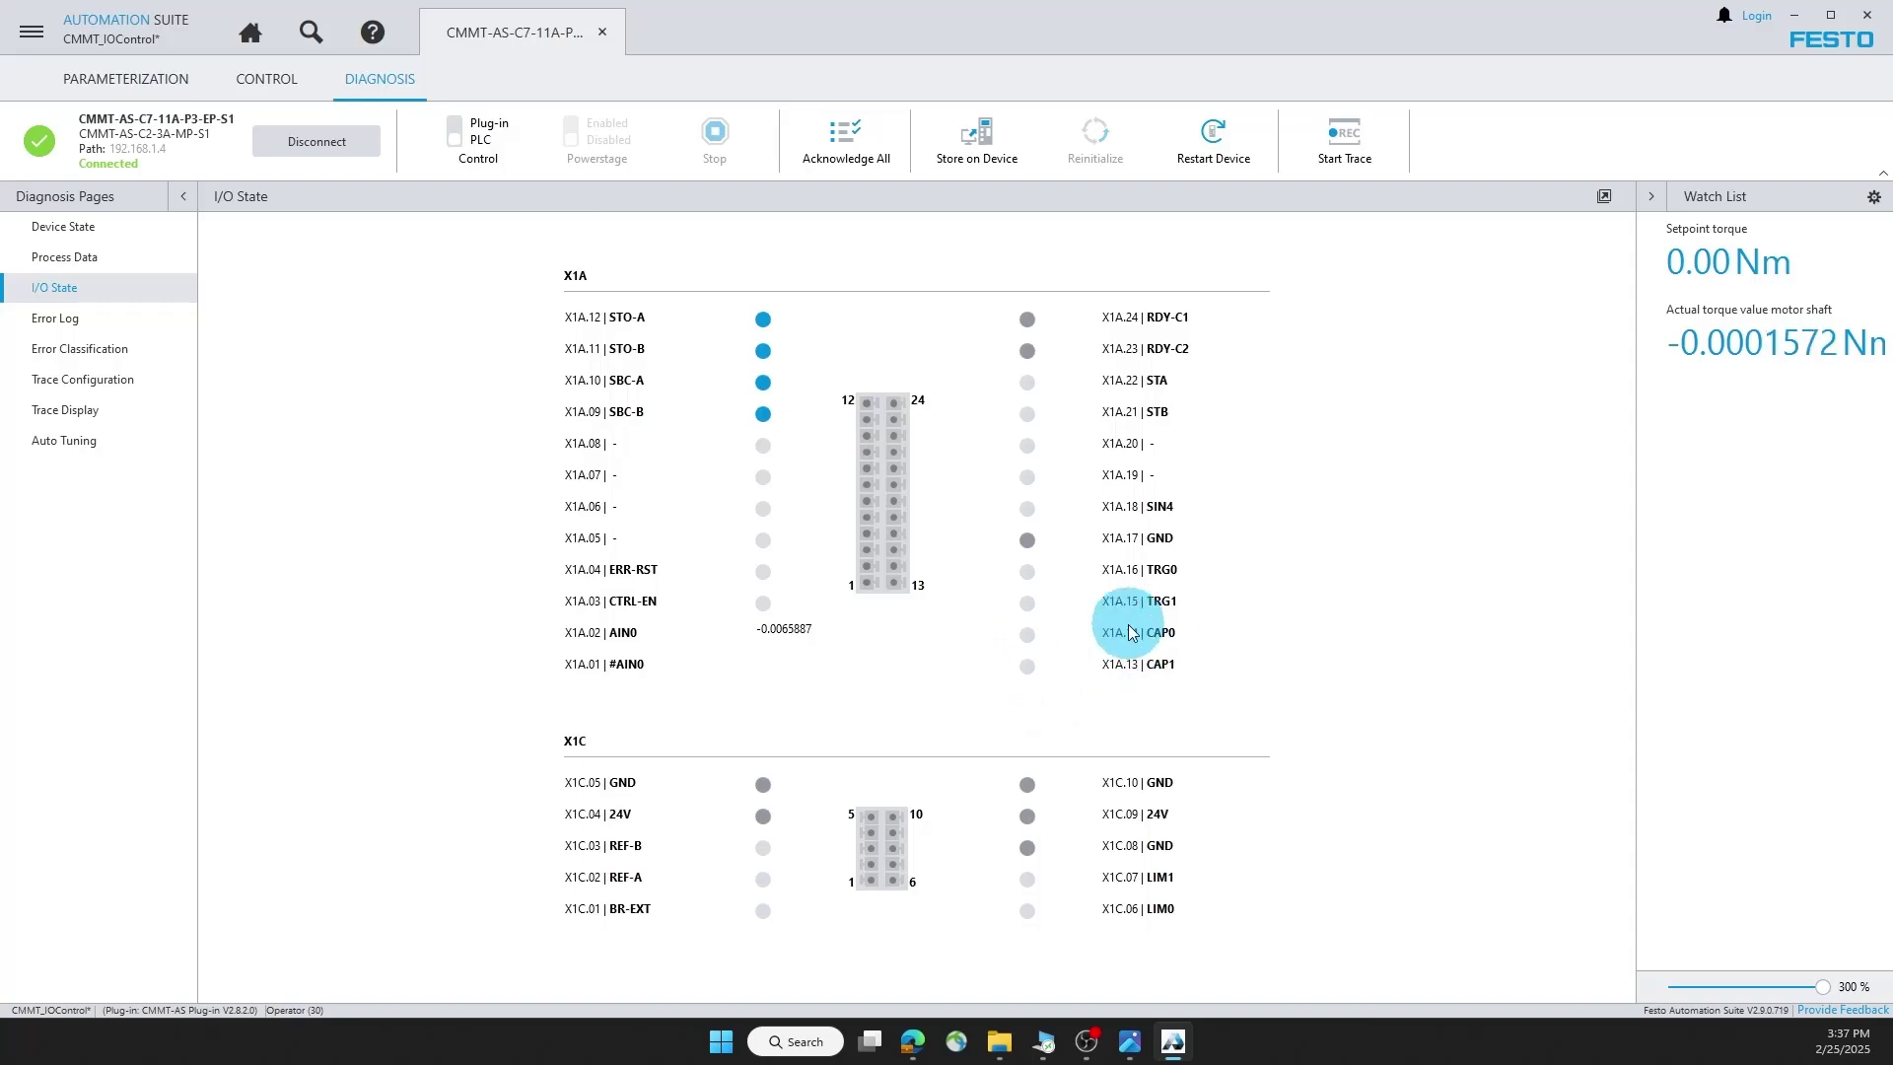
left_click(1572, 690)
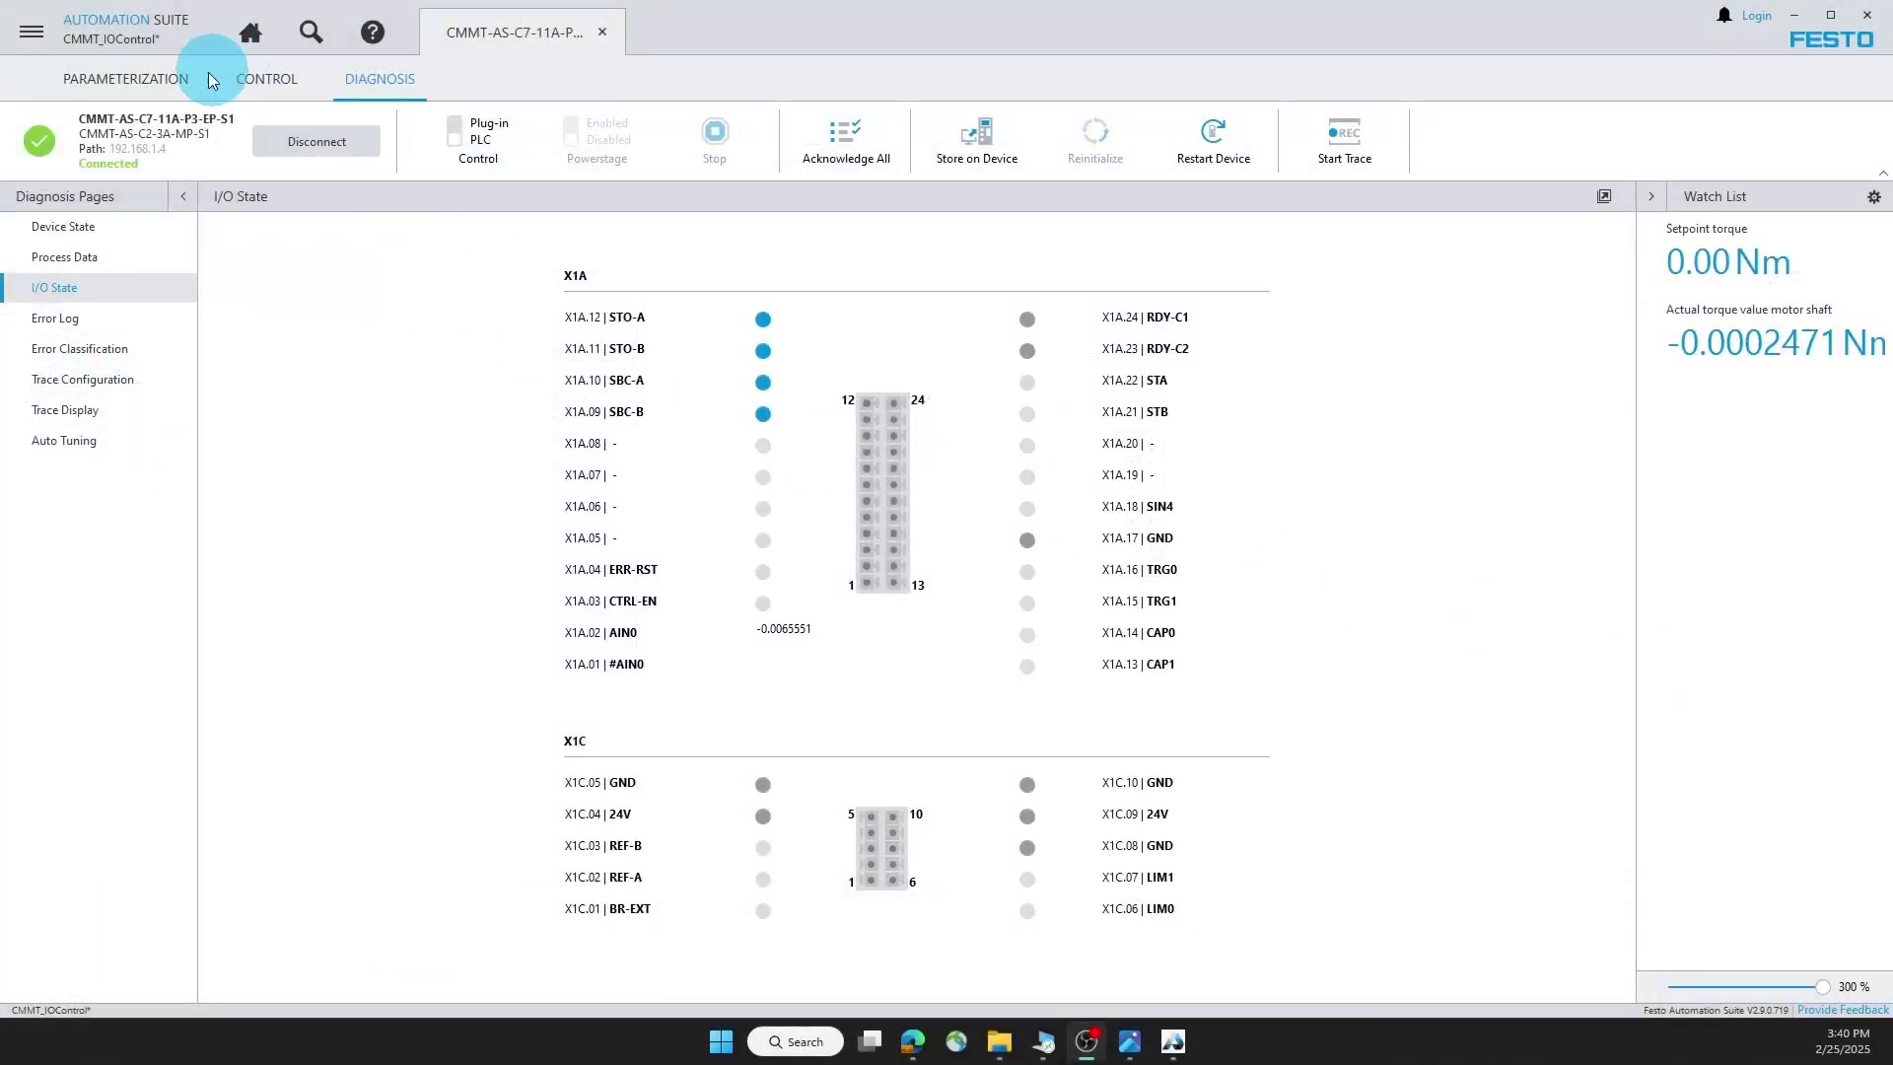
left_click(180, 79)
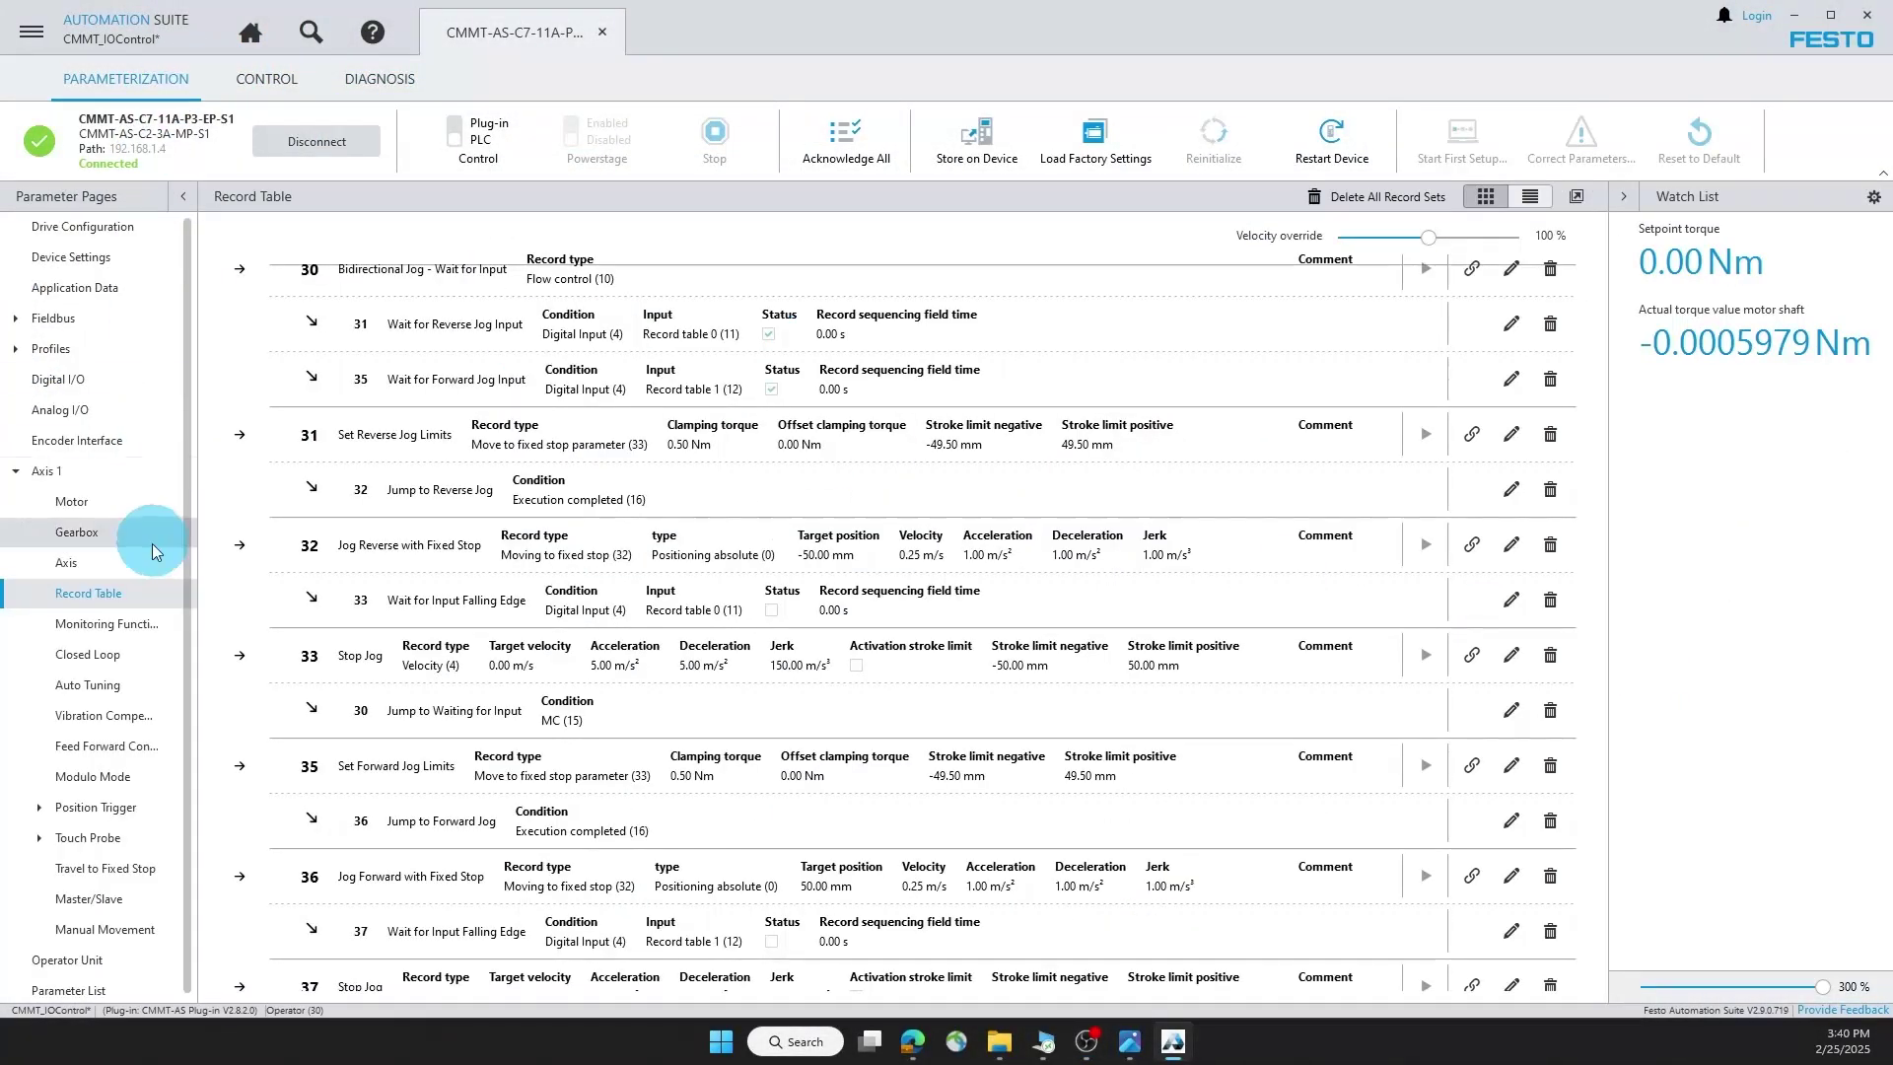
Set the Jump to Control Type target to record 40 and show the Analog I/O page.
scroll(666, 619, "up", 7)
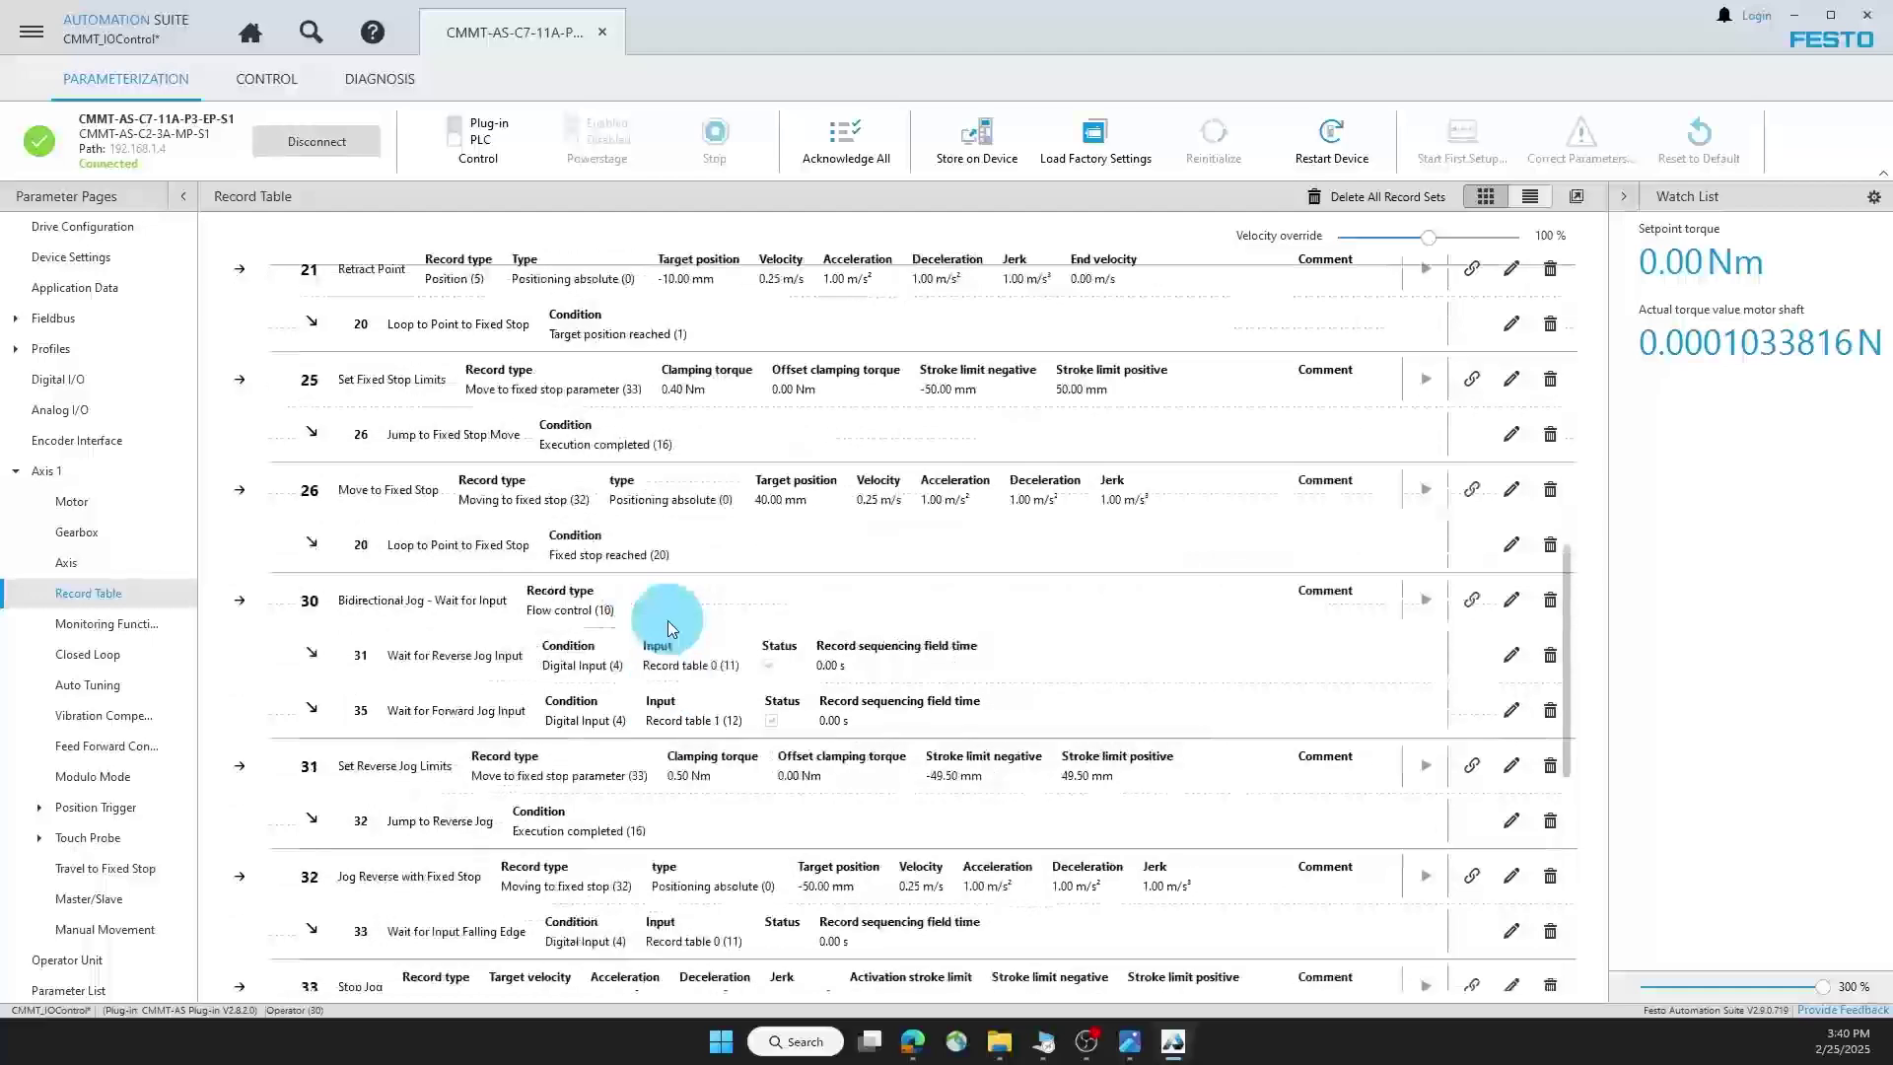
scroll(666, 619, "up", 5)
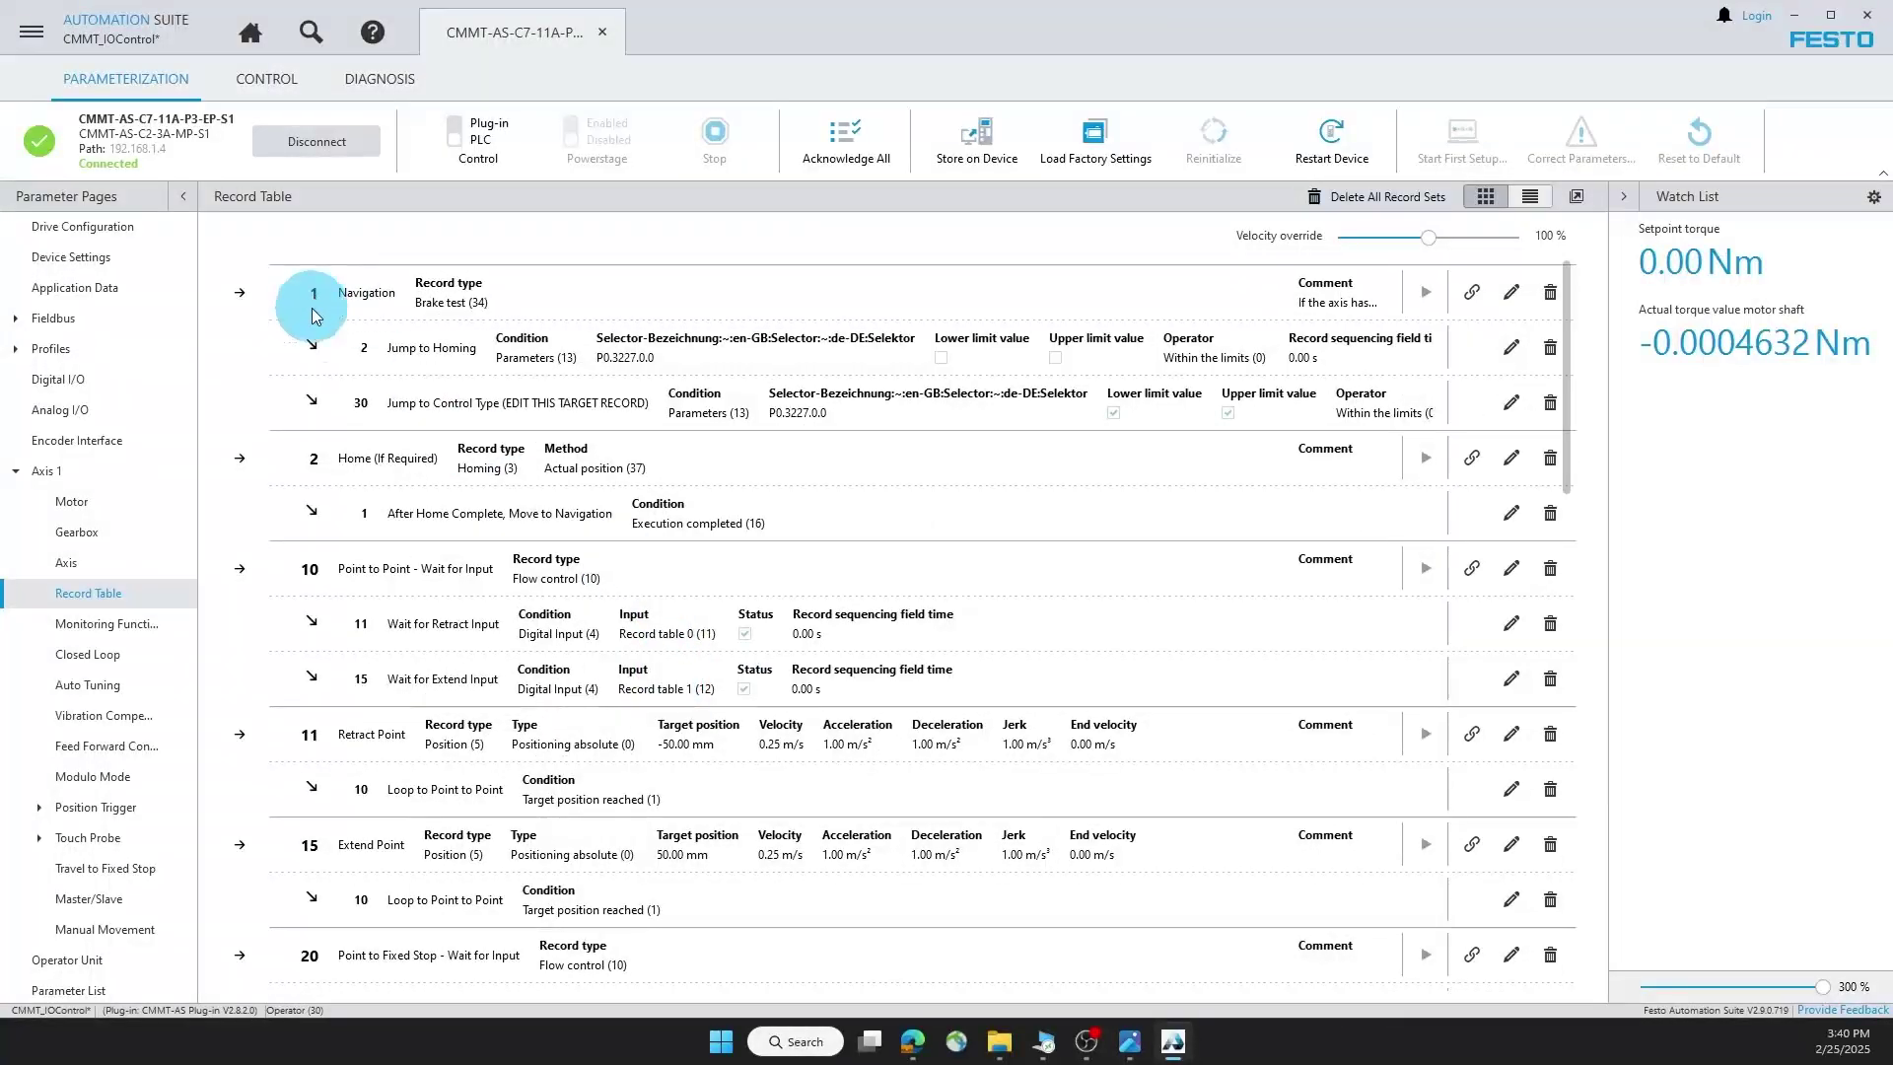
left_click(1511, 402)
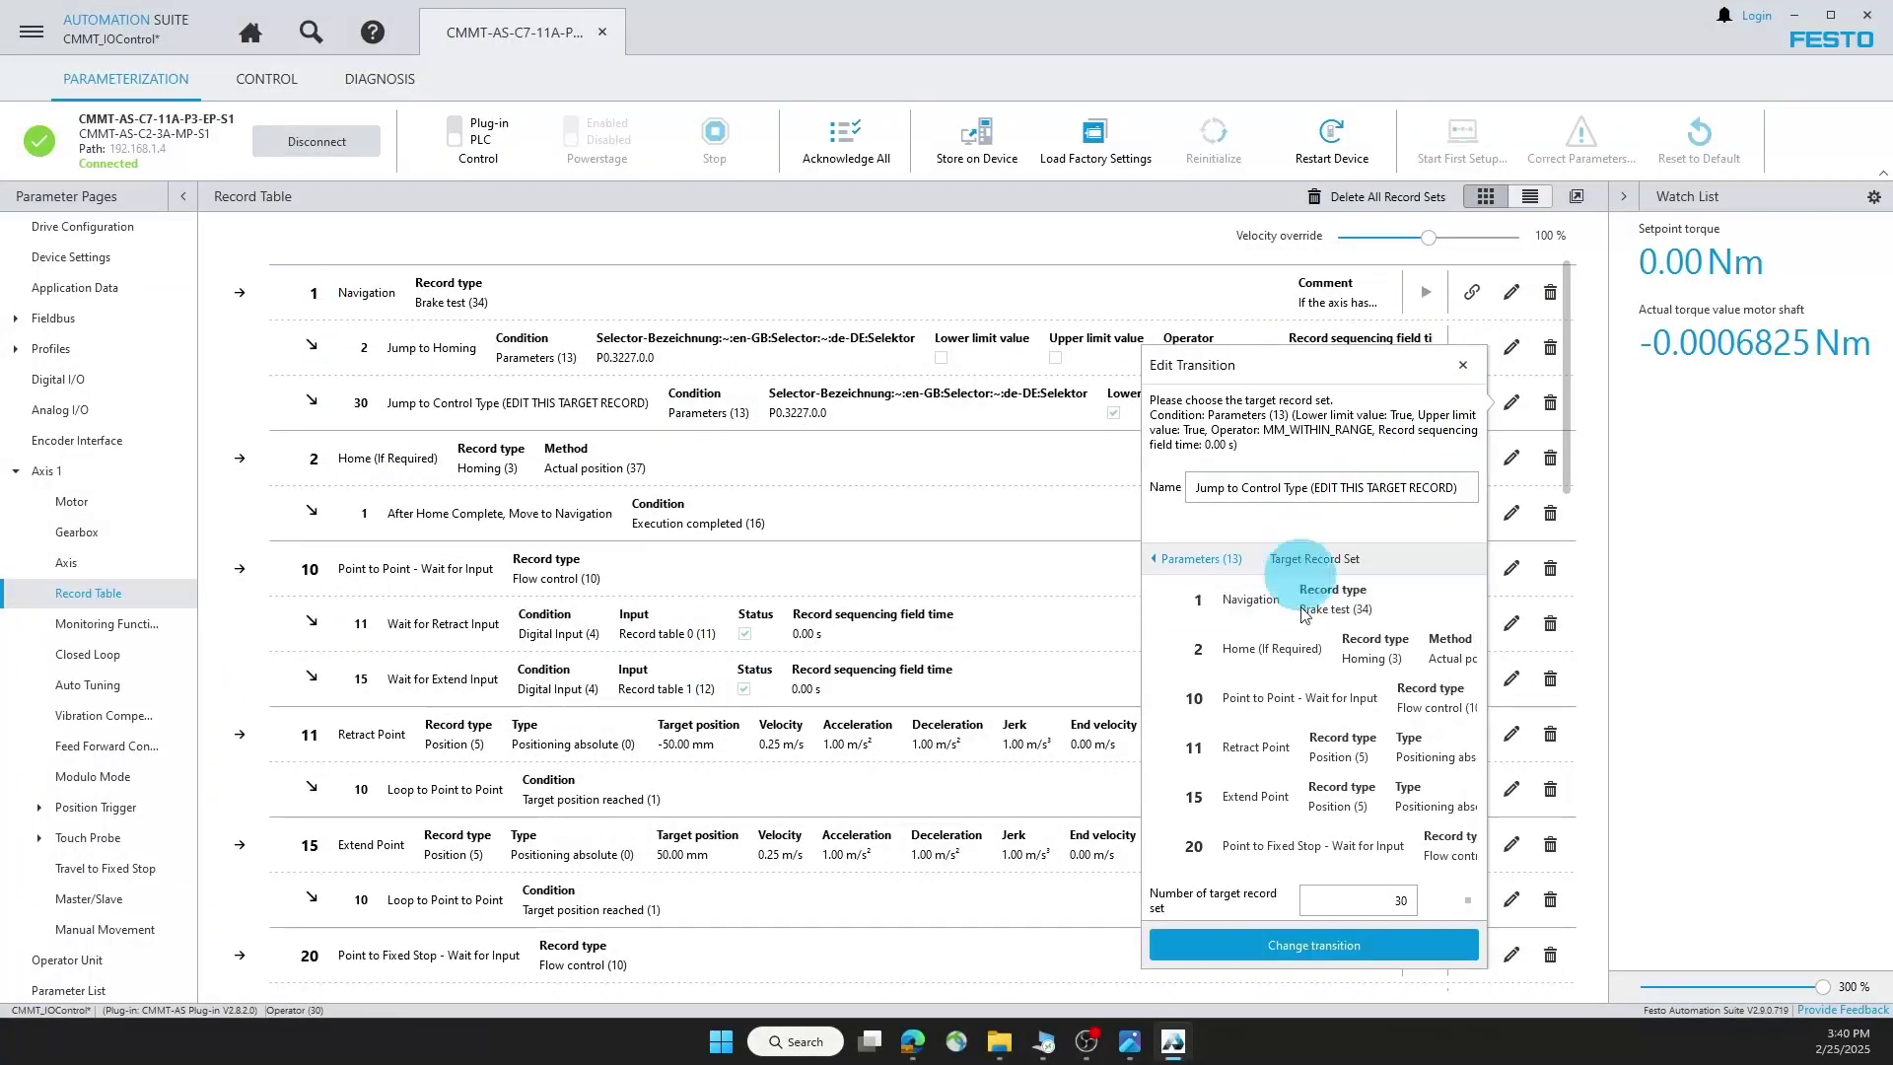
double_click(1366, 895)
type("40")
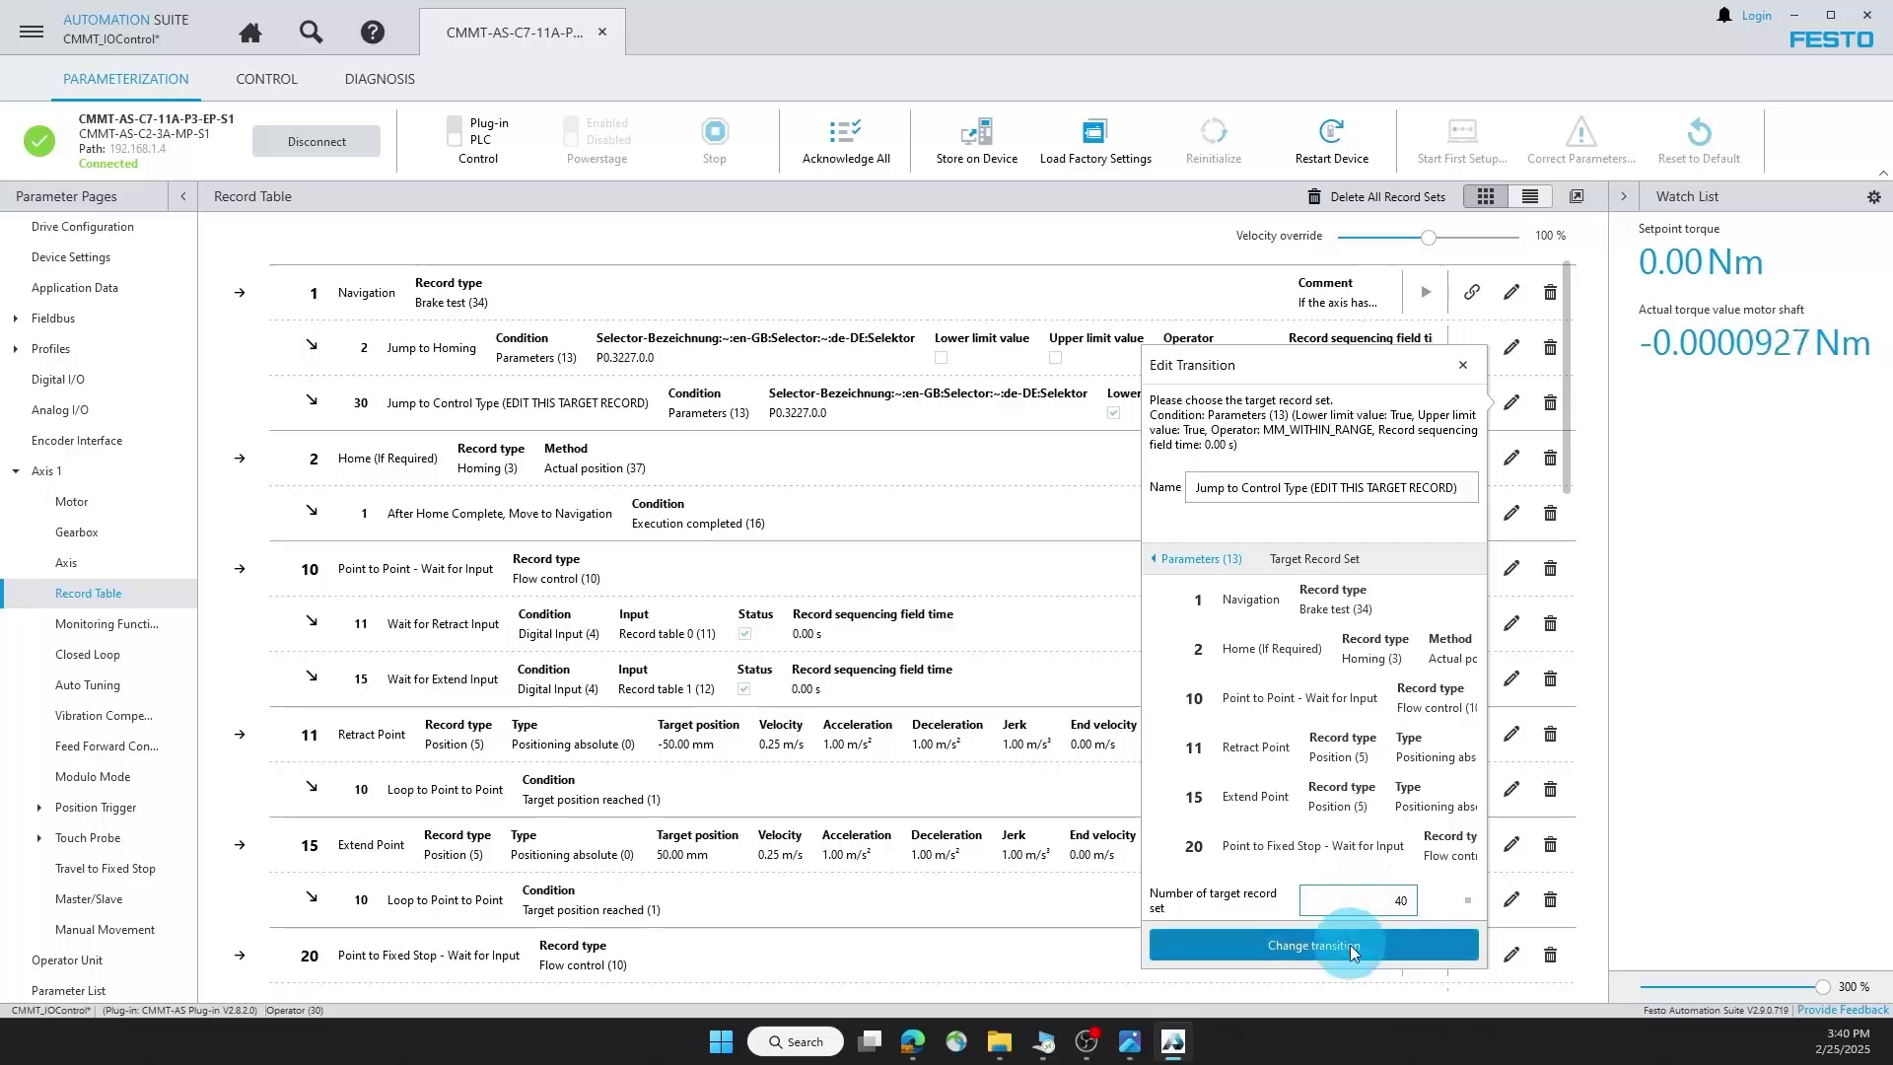
left_click(1350, 944)
scroll(997, 840, "down", 15)
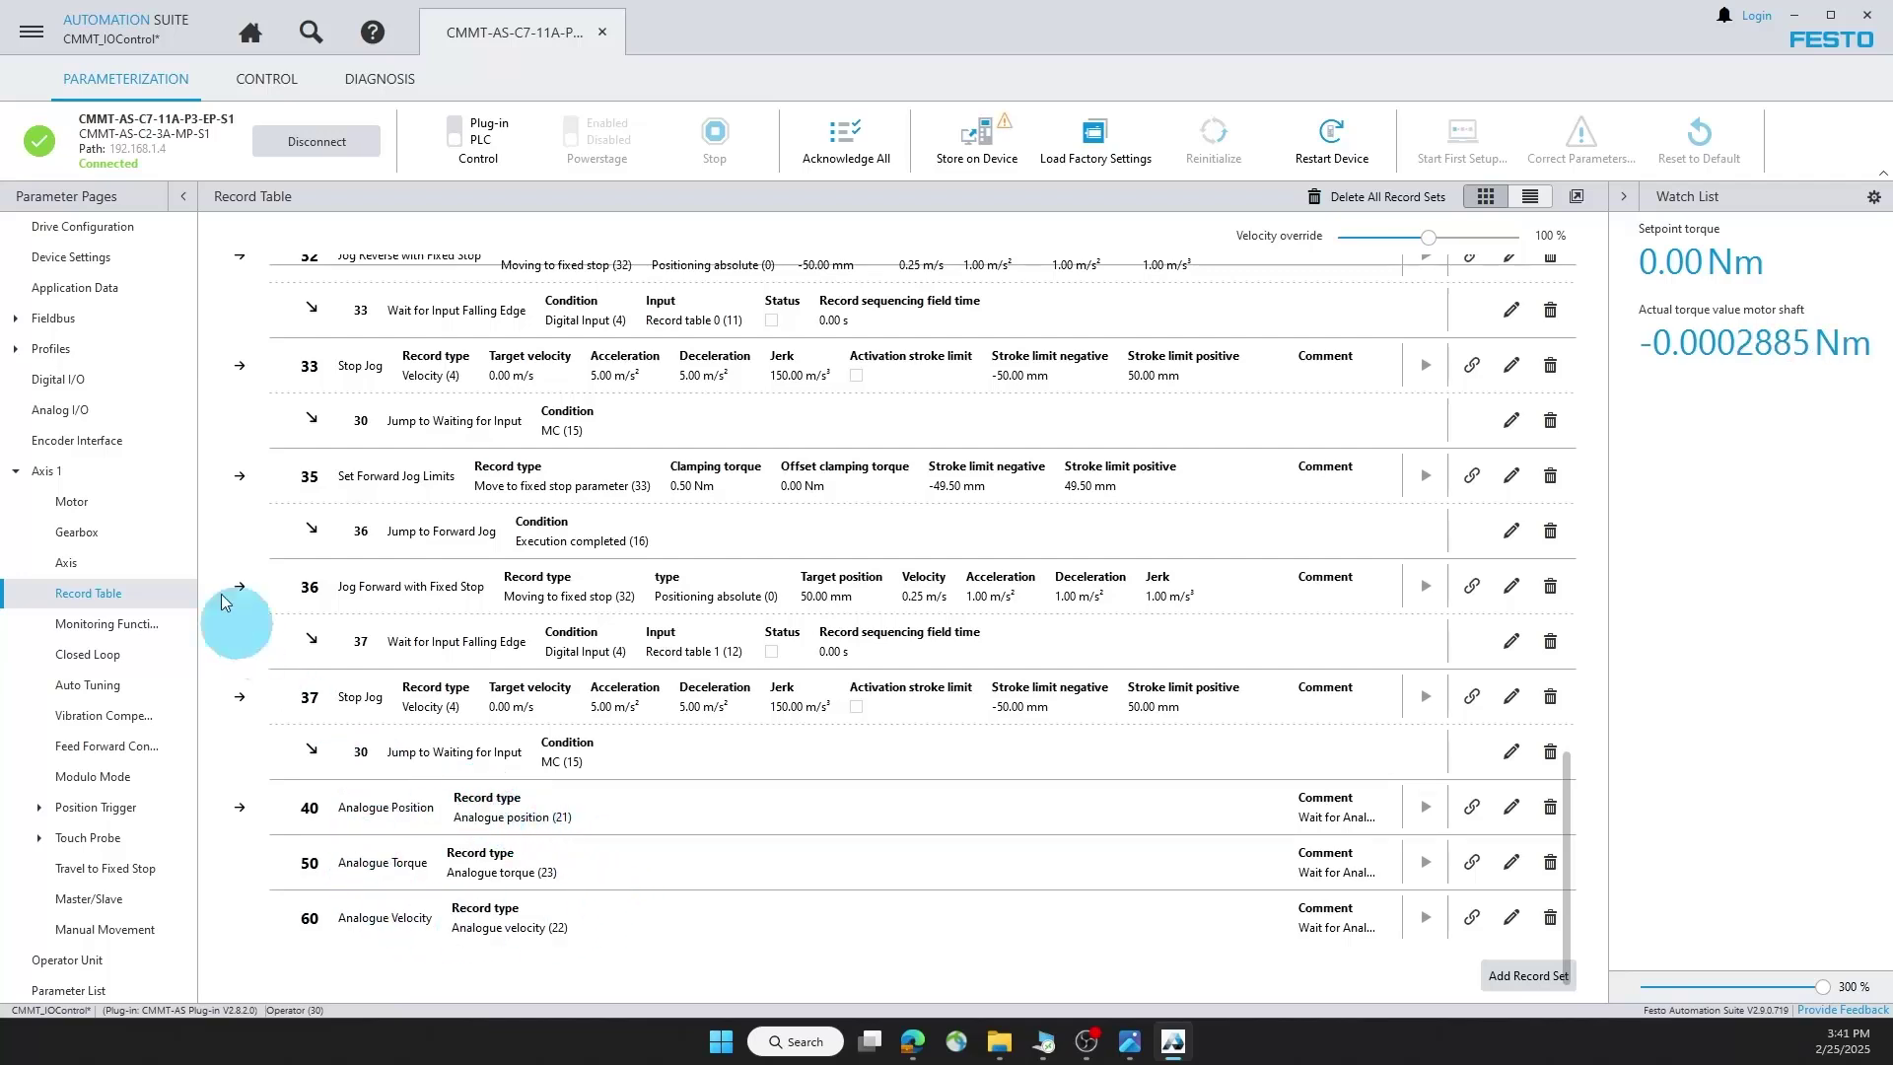
left_click(85, 416)
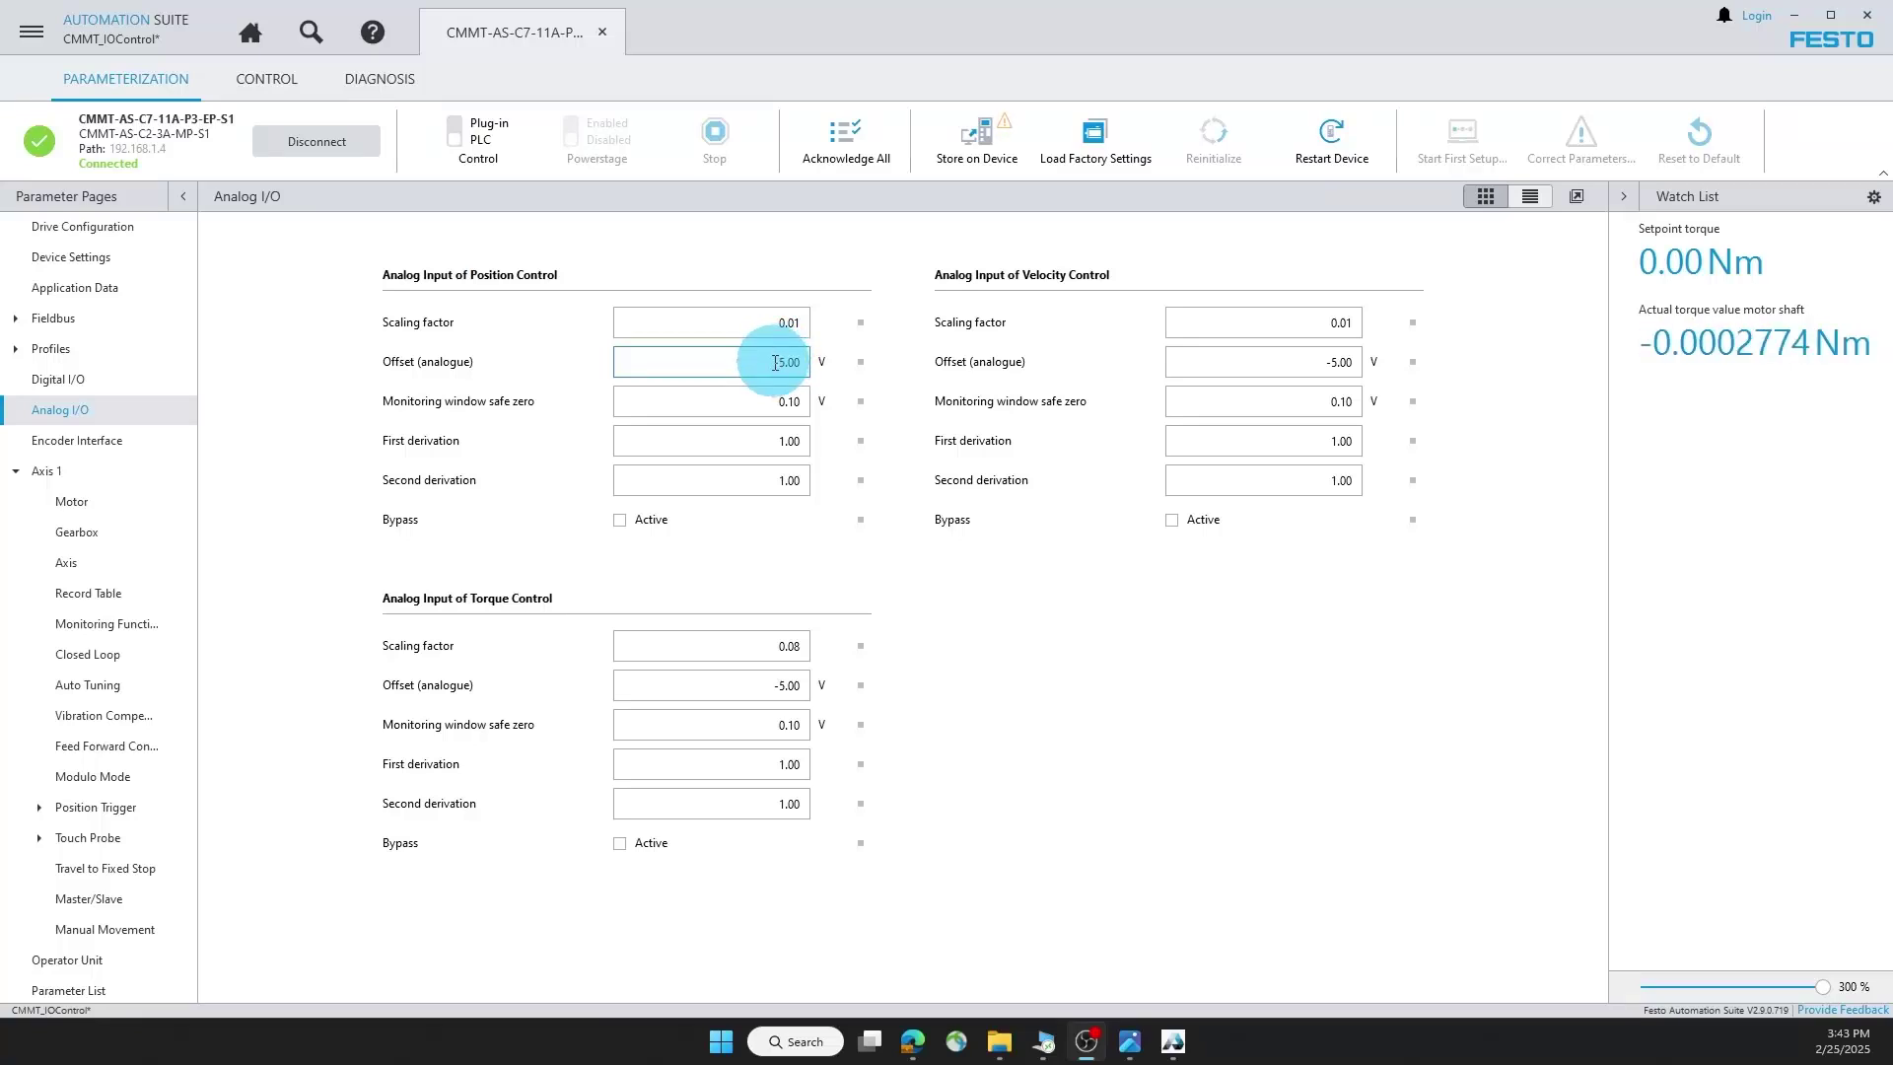
left_click(410, 495)
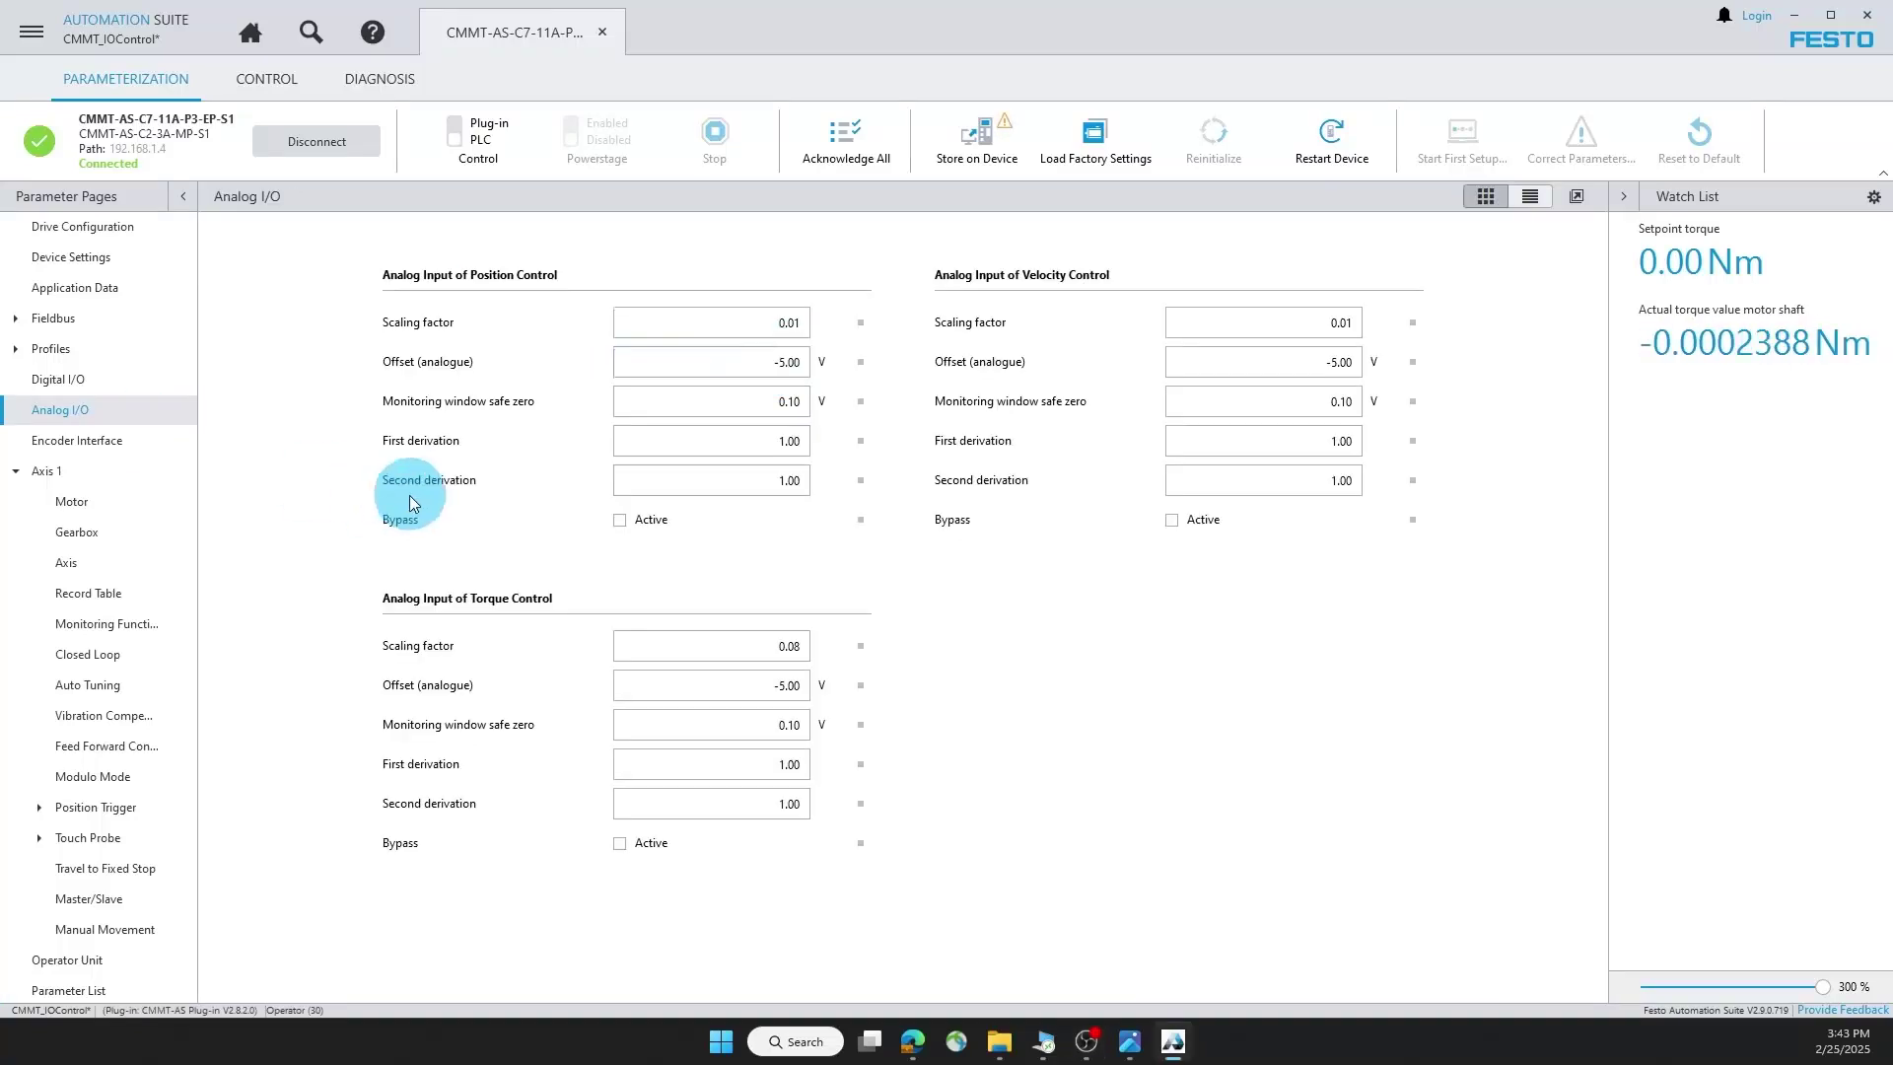
Confirm Activation analogue input is Active in the Parameter List and store settings on the drive.
left_click(108, 984)
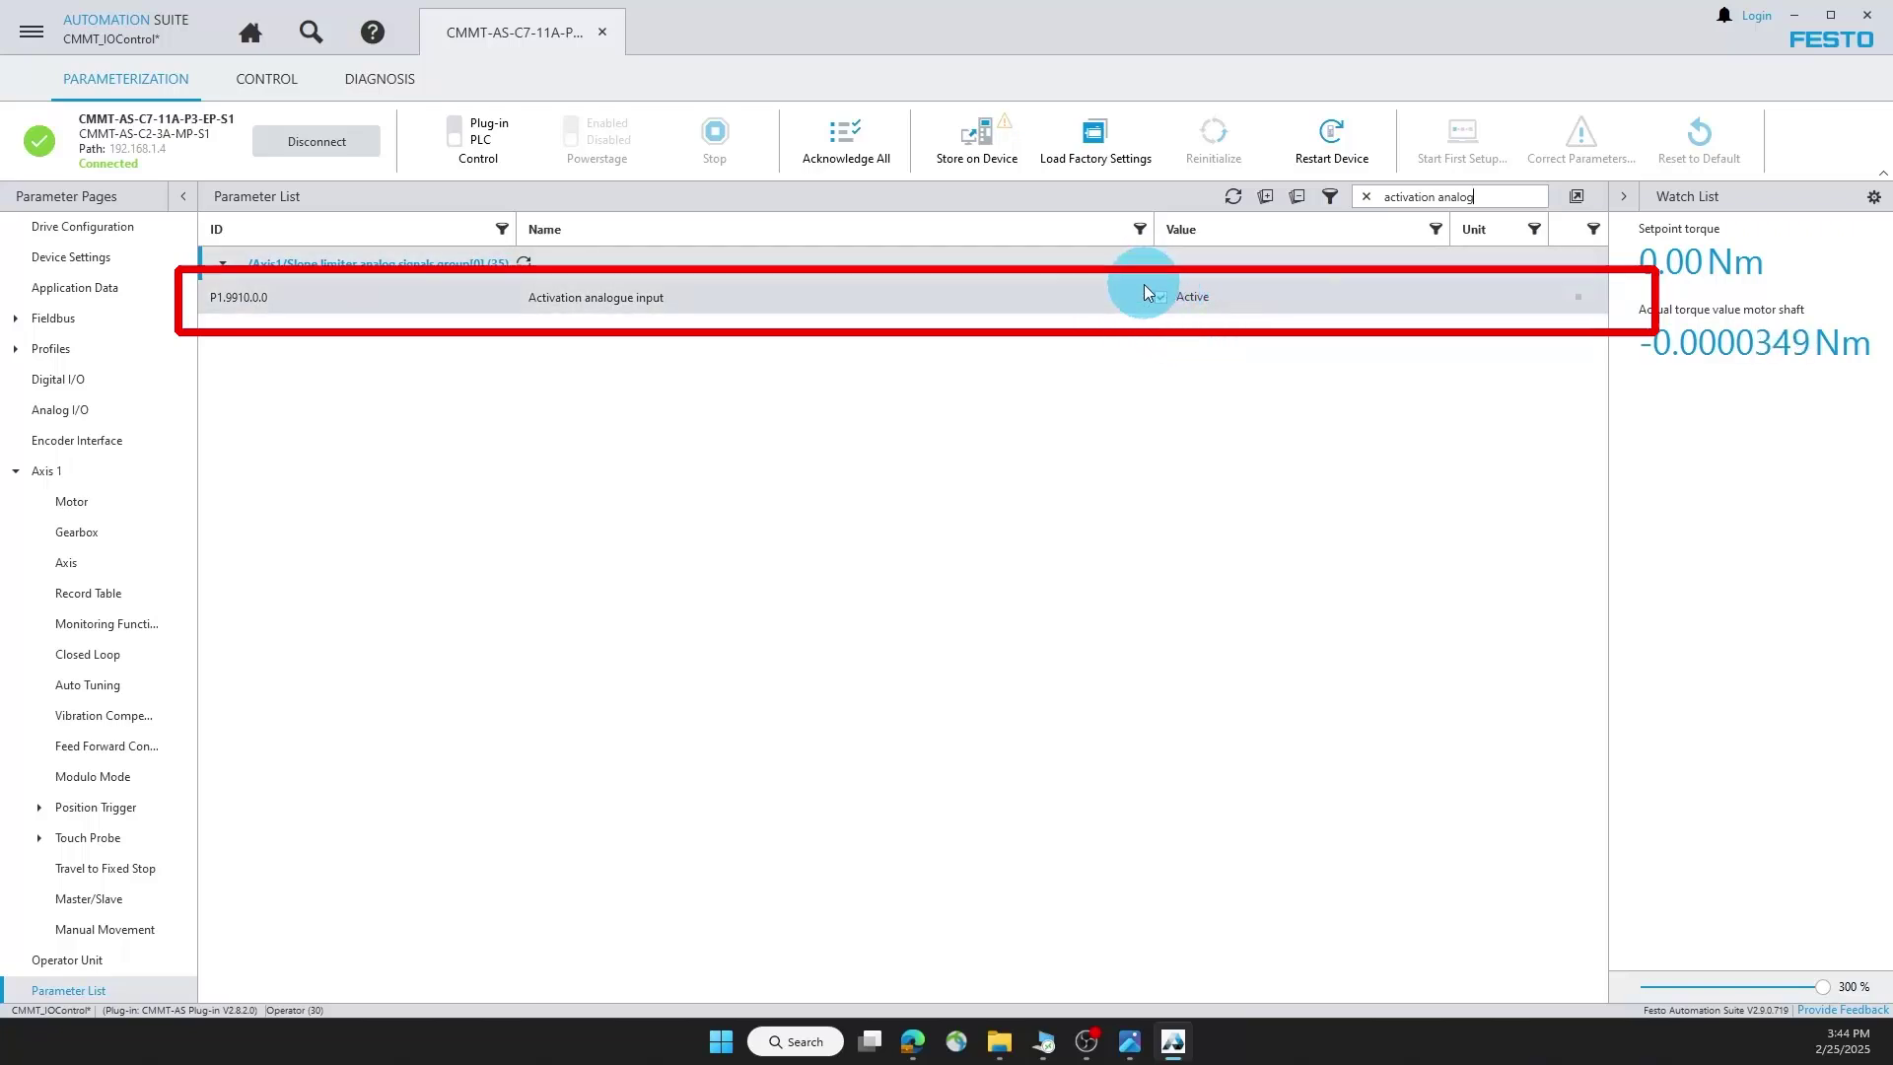
left_click(1366, 196)
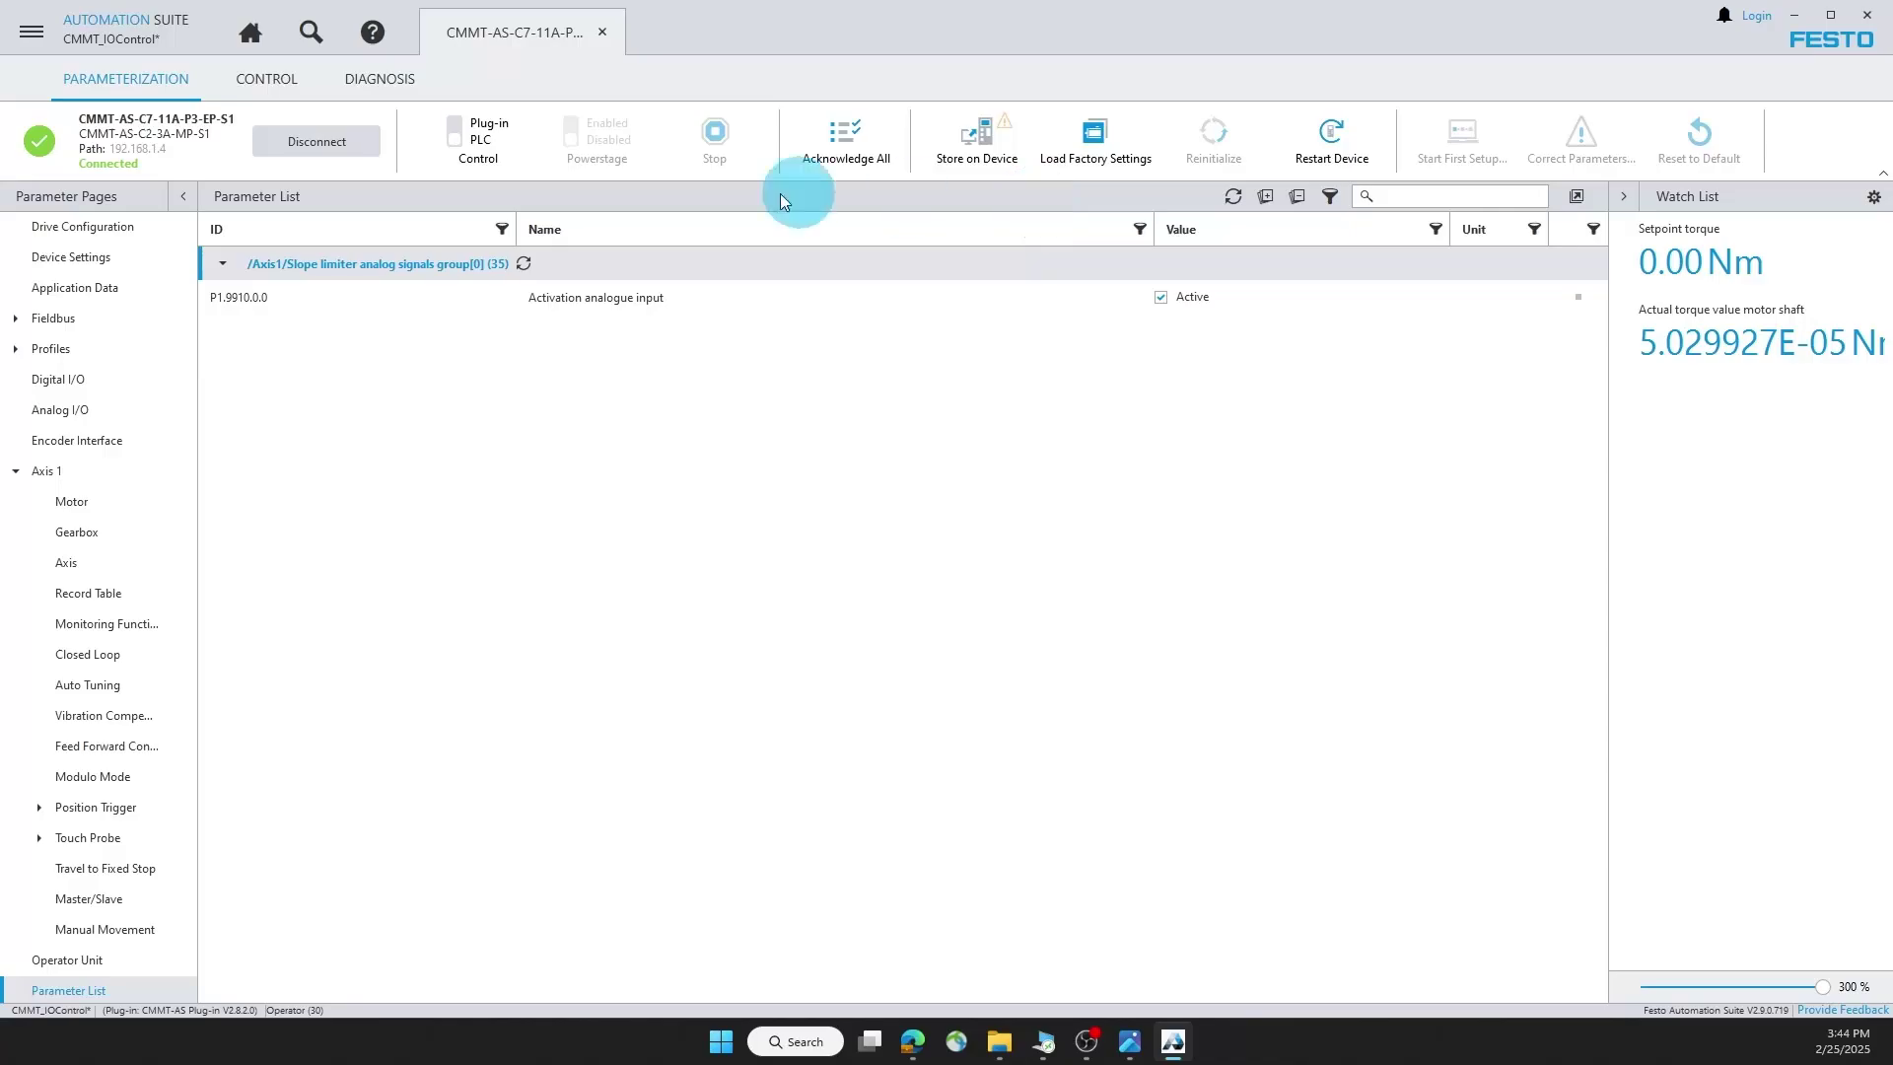
left_click(990, 142)
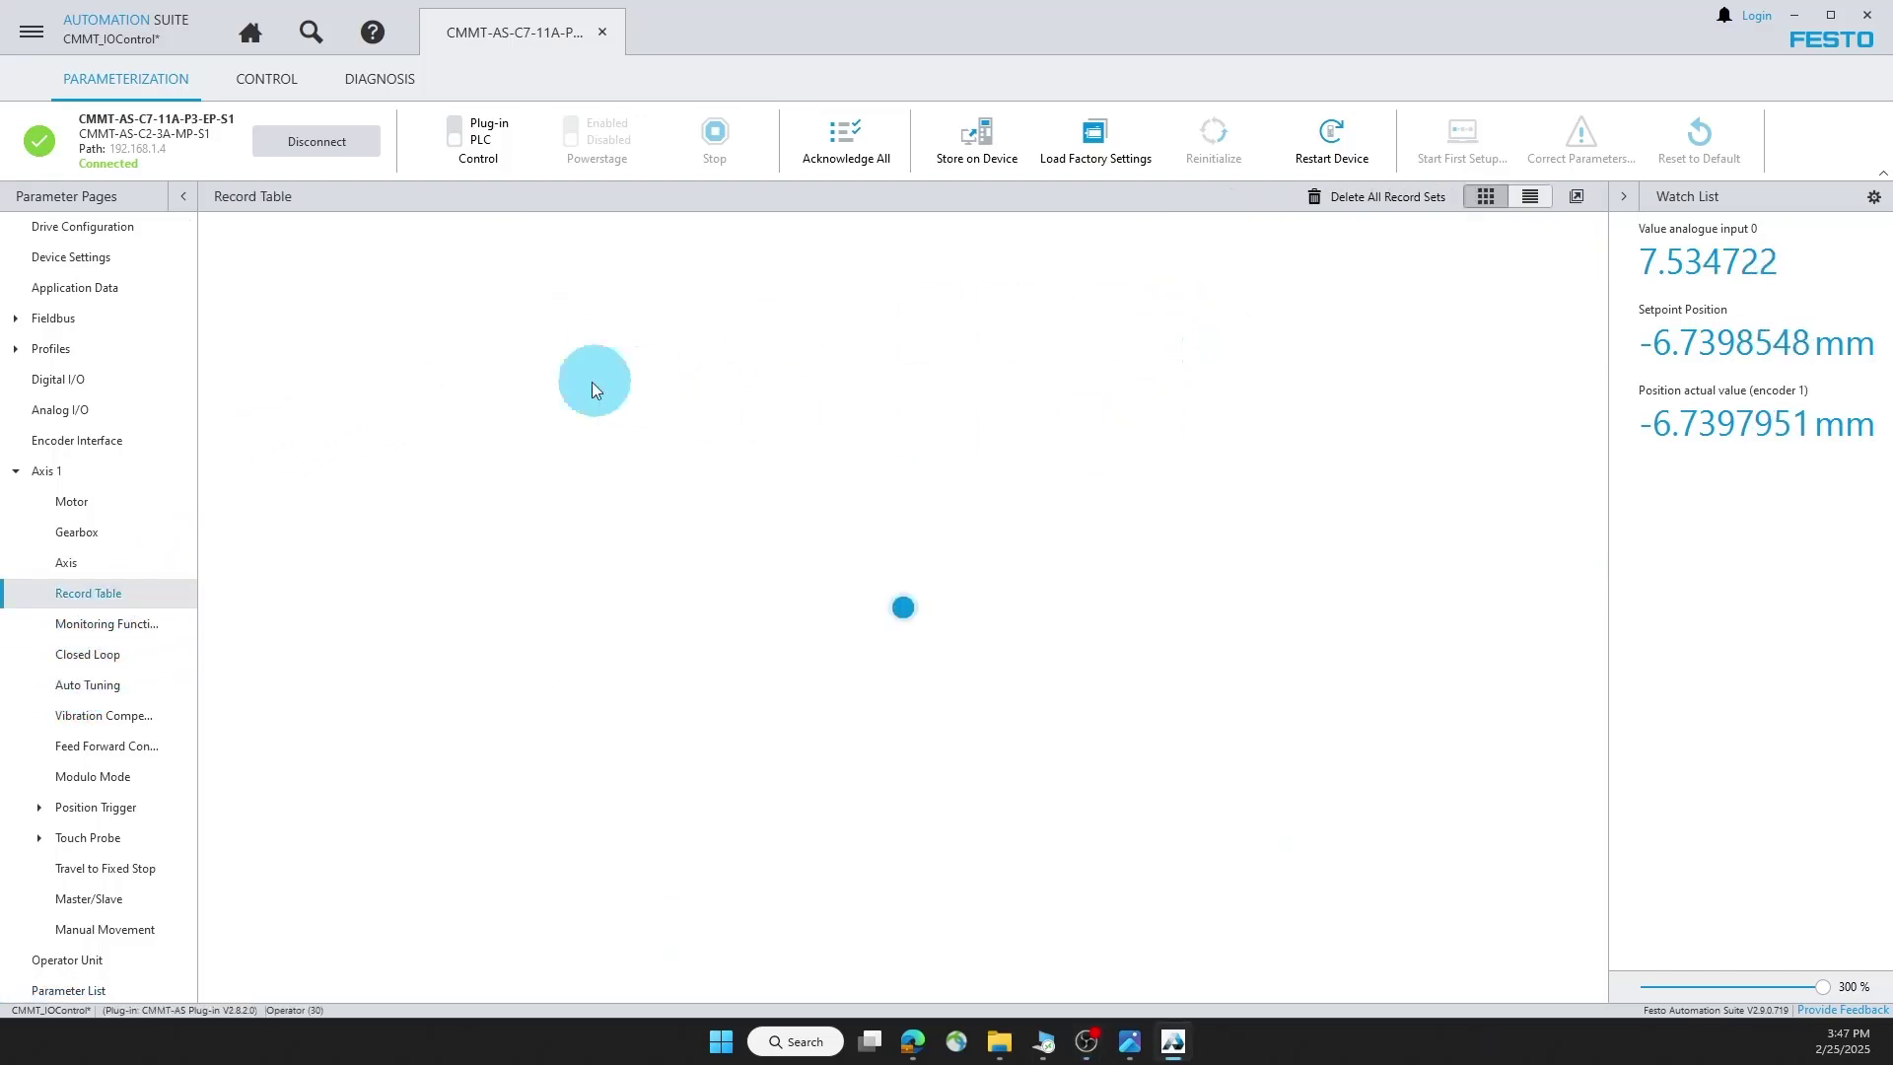
Set the Jump to Control Type target to record 50 and store the torque setup.
scroll(409, 383, "up", 15)
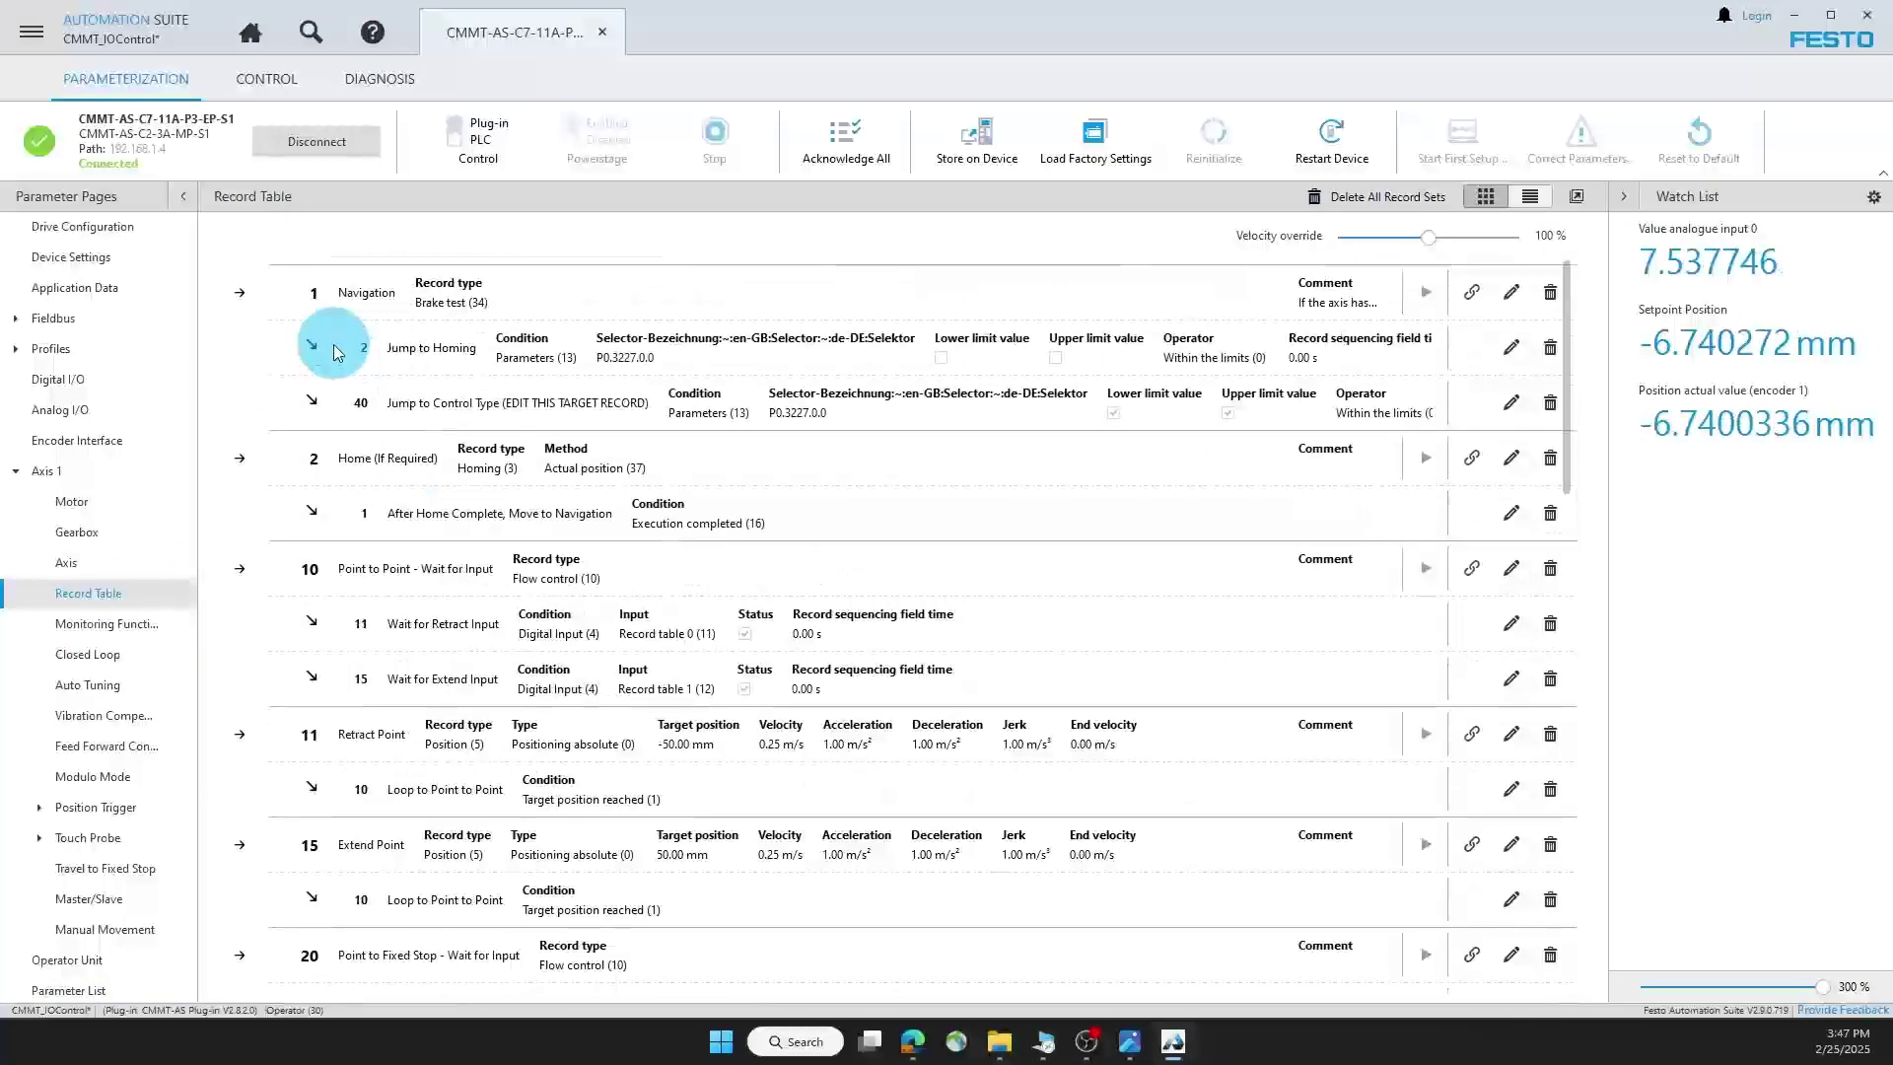
left_click(1511, 403)
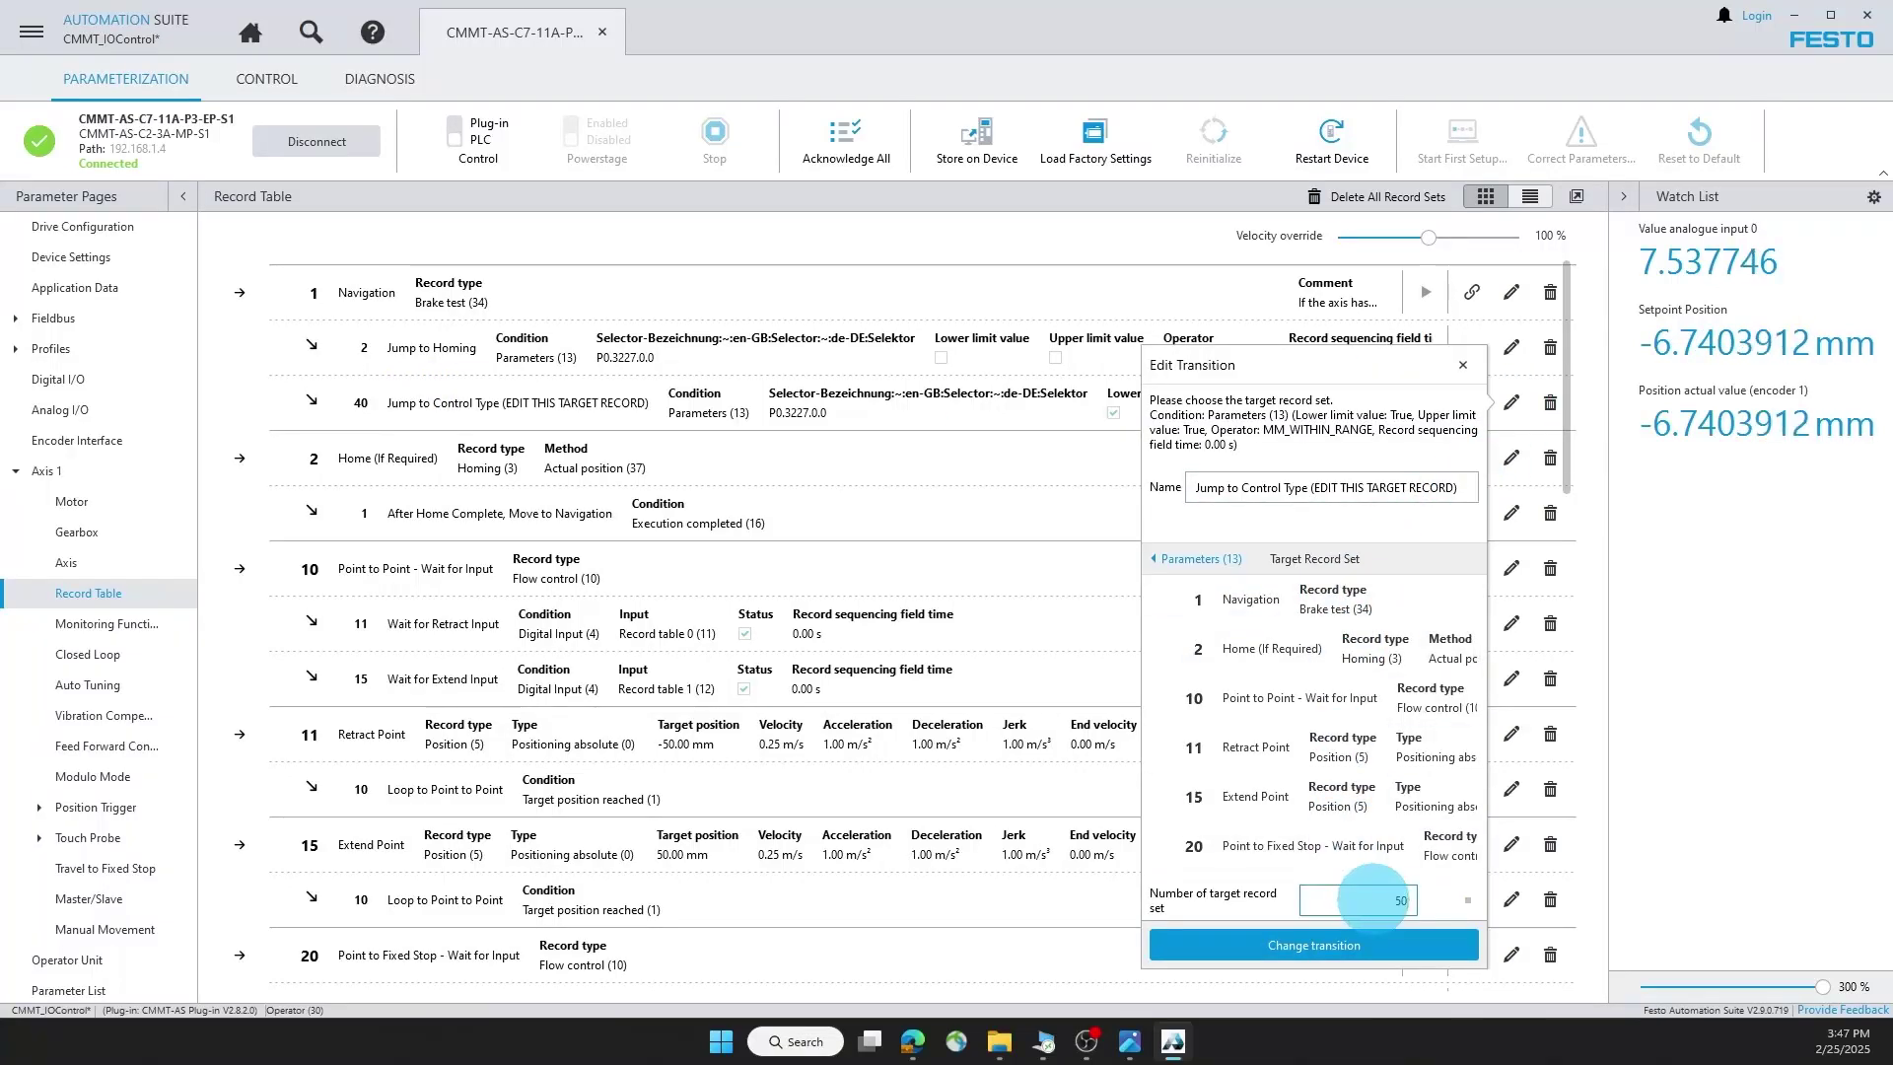
left_click(1360, 944)
left_click(1001, 147)
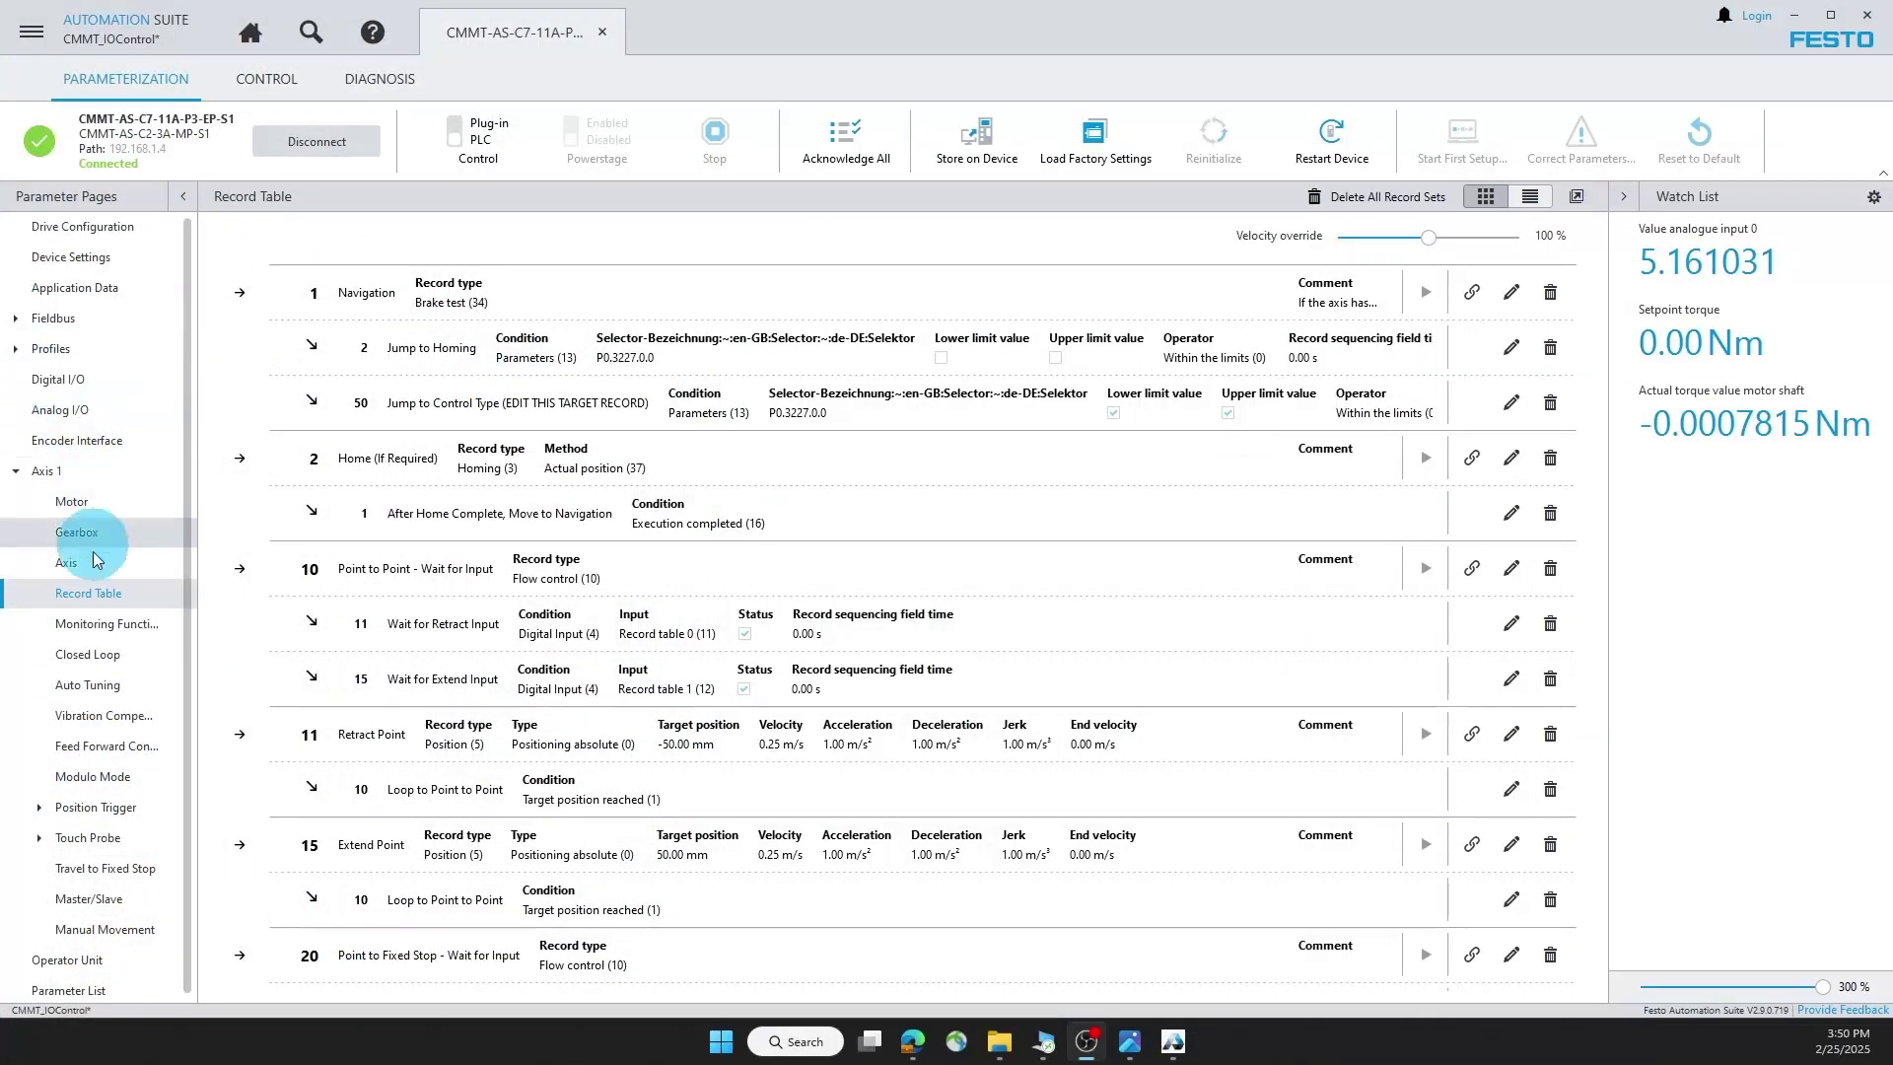
Change the Jump to Control Type target from record 50 to record 60.
left_click(97, 595)
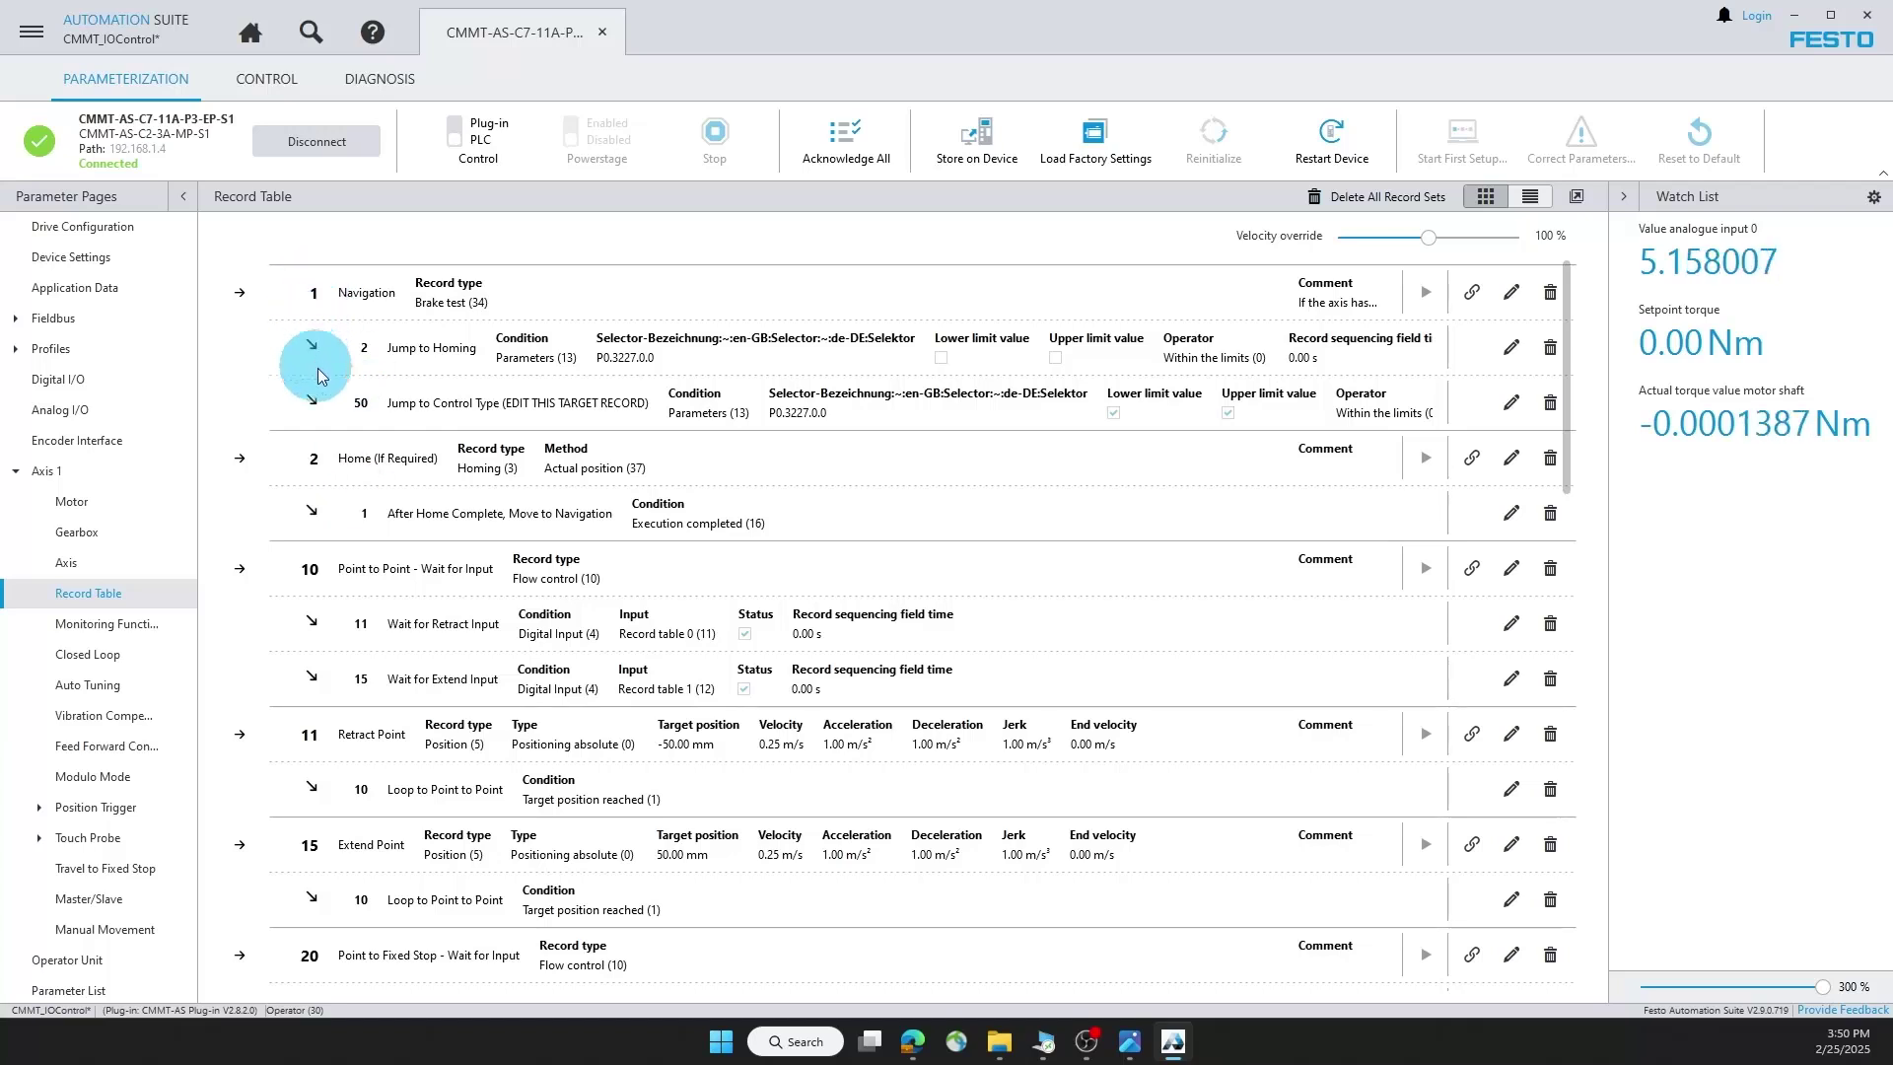
left_click(1511, 402)
double_click(1357, 907)
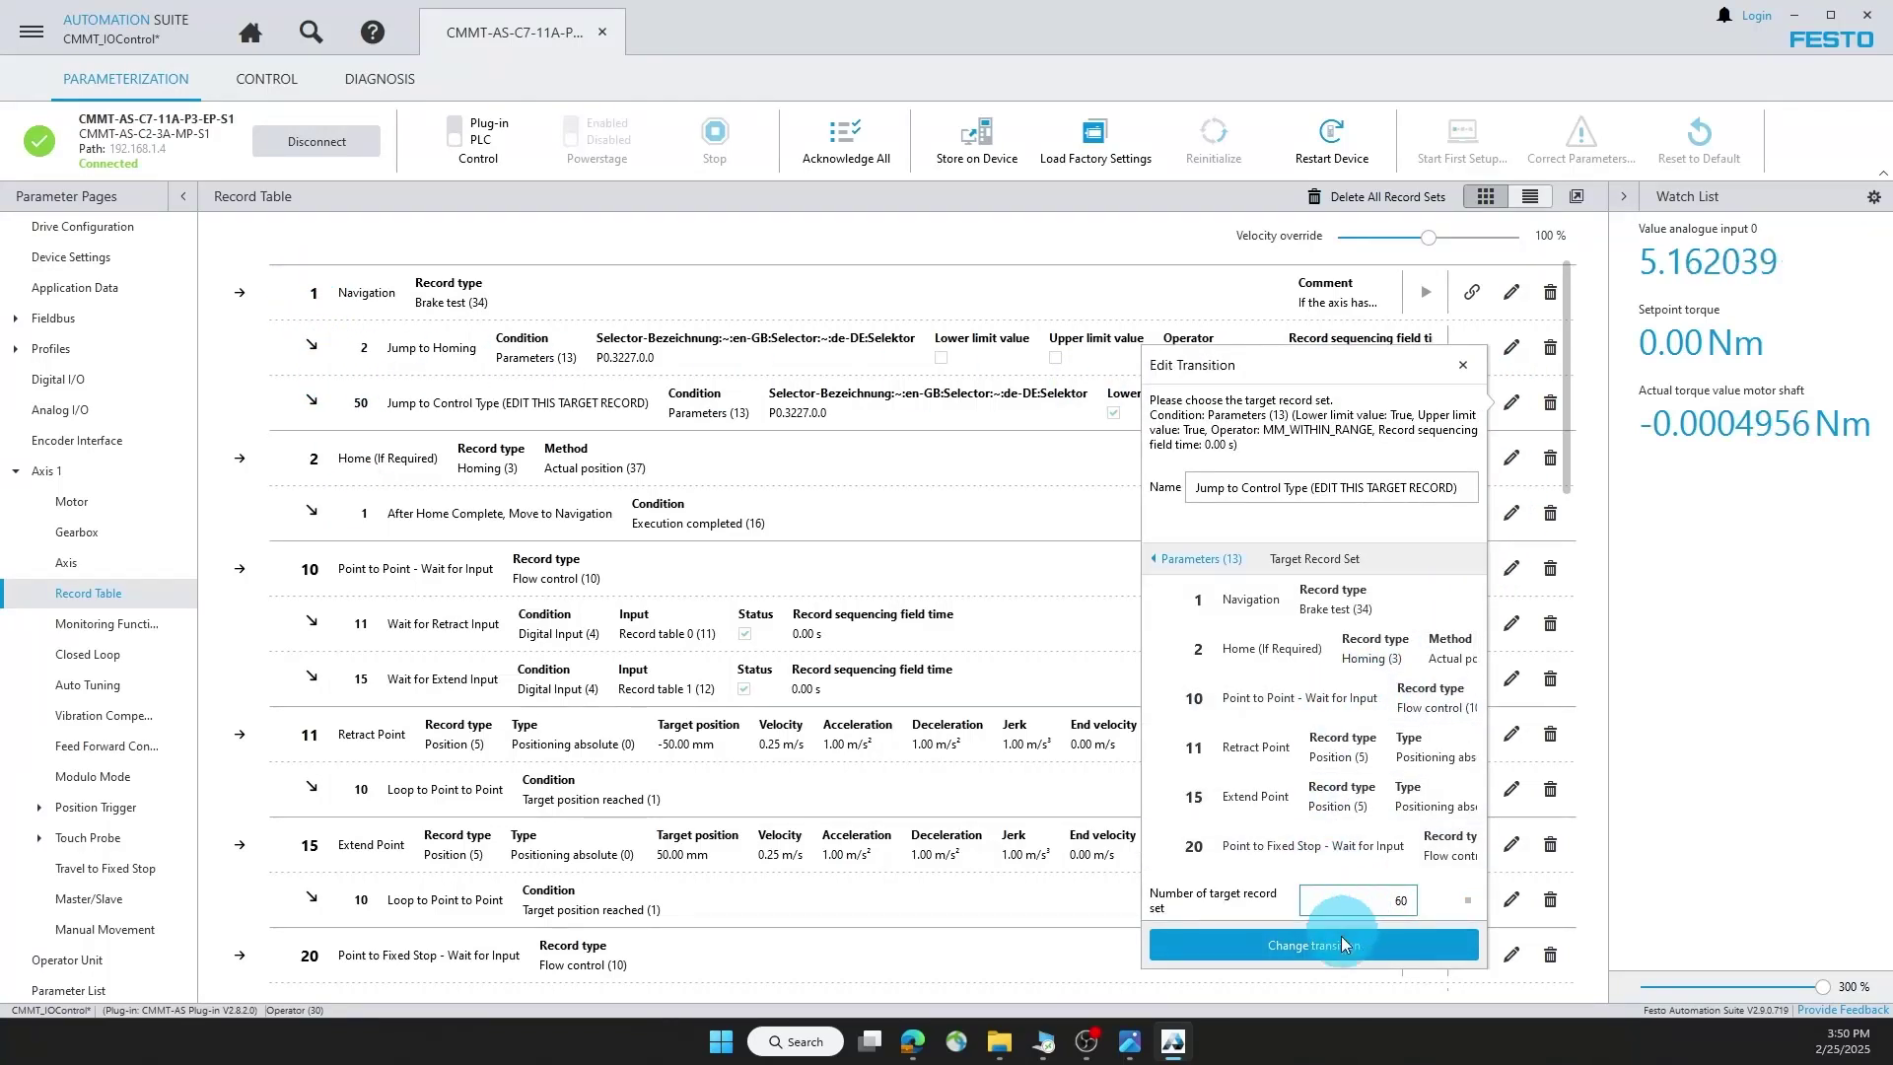
left_click(1342, 944)
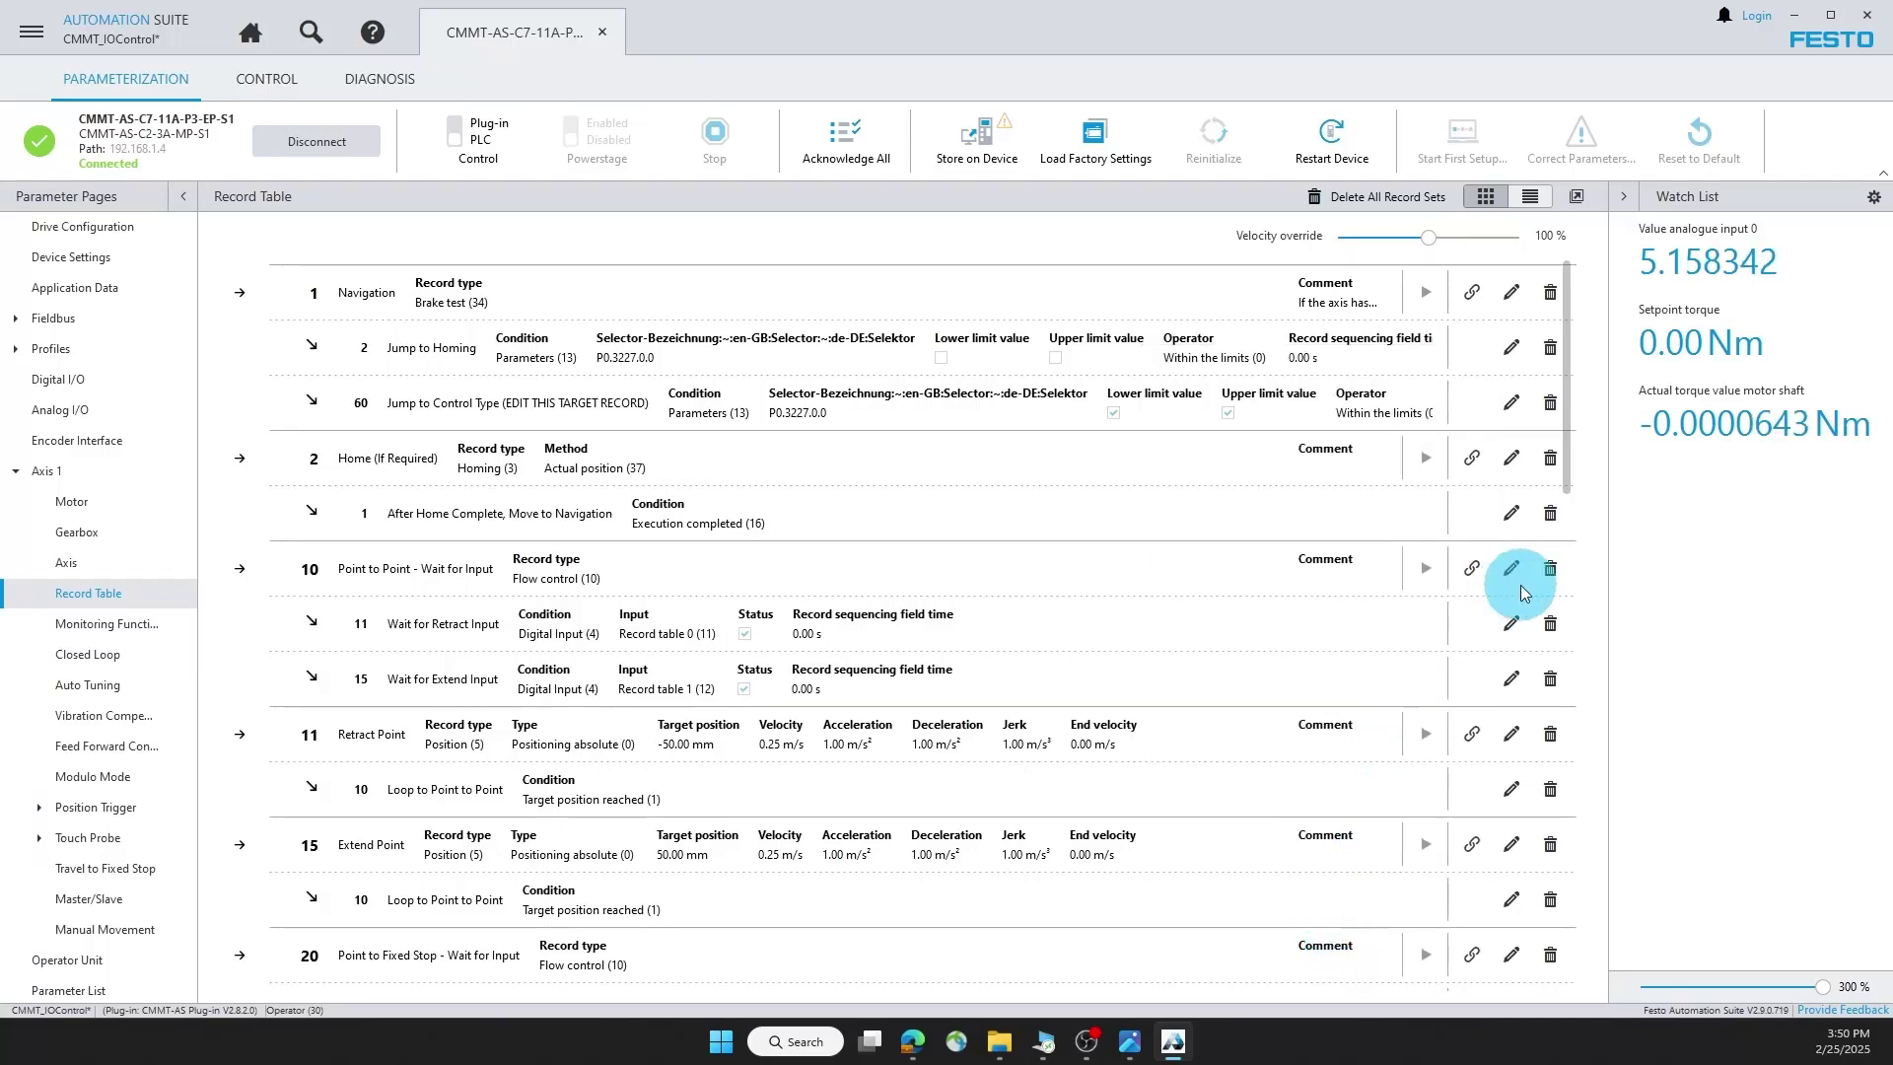